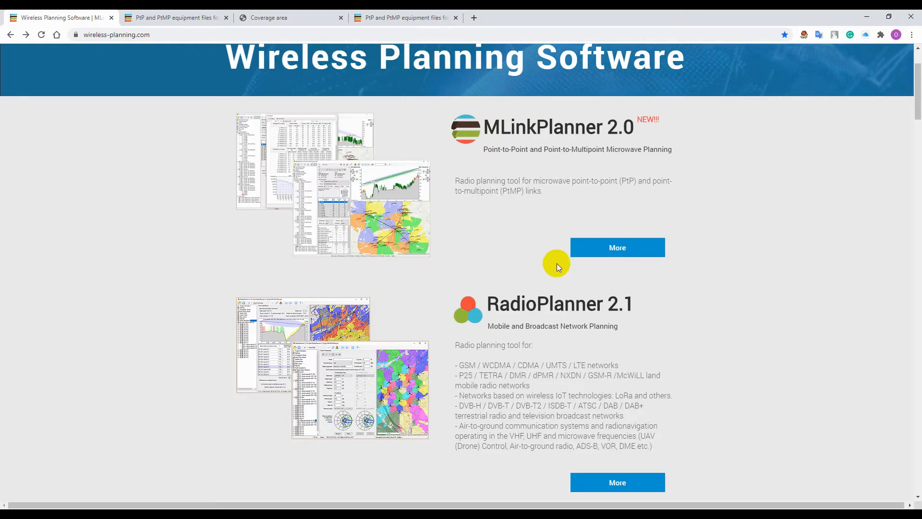
- Look through the MLinkPlanner, RadioPlanner and Antenna Pattern Editor sections on the Wireless Planning Software home page
scroll(602, 268, "up", 3)
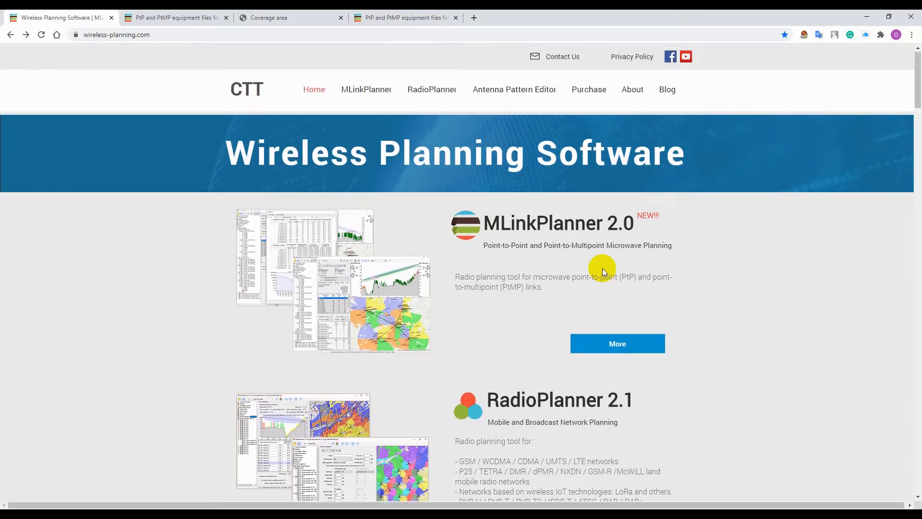
scroll(561, 359, "down", 3)
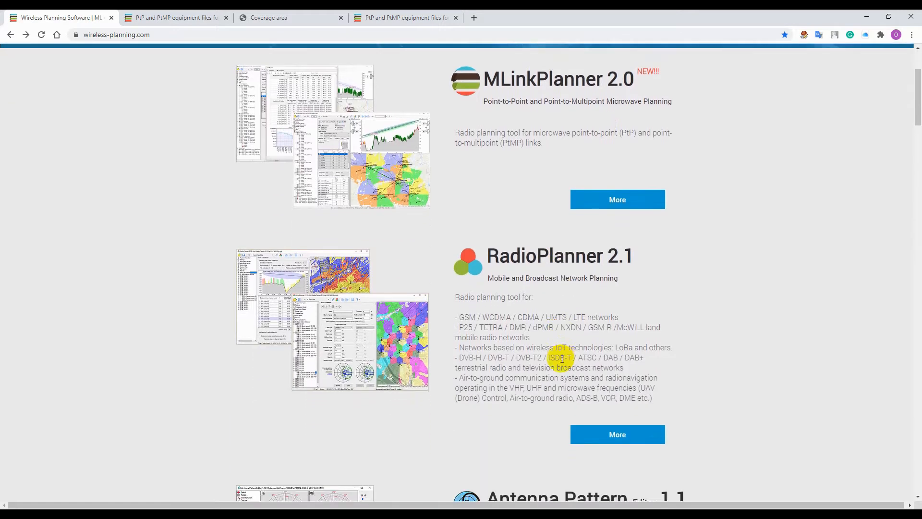
scroll(560, 358, "up", 2)
scroll(561, 357, "up", 1)
scroll(560, 357, "down", 5)
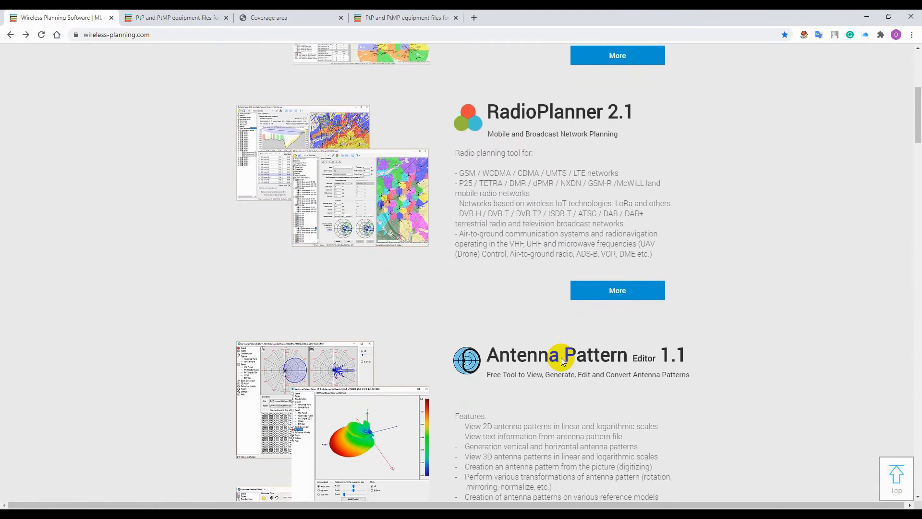
scroll(561, 357, "up", 3)
scroll(561, 358, "up", 1)
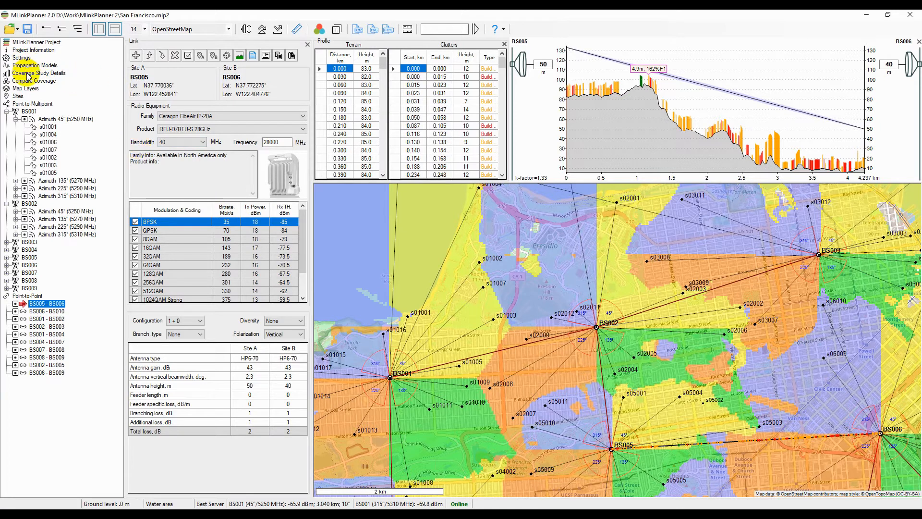
- Switch to MLinkPlanner and inspect base station BS001, its 45° sector and the linked subscriber station s01001
left_click(59, 122)
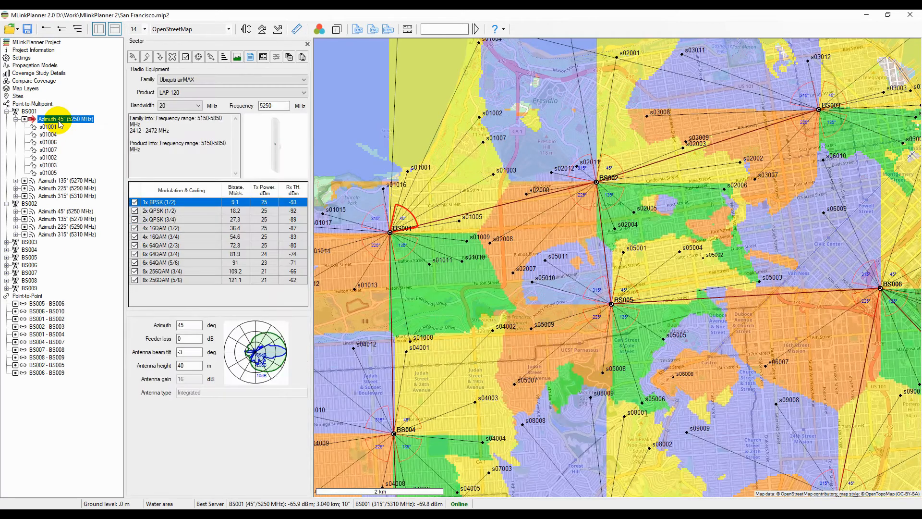
left_click(7, 112)
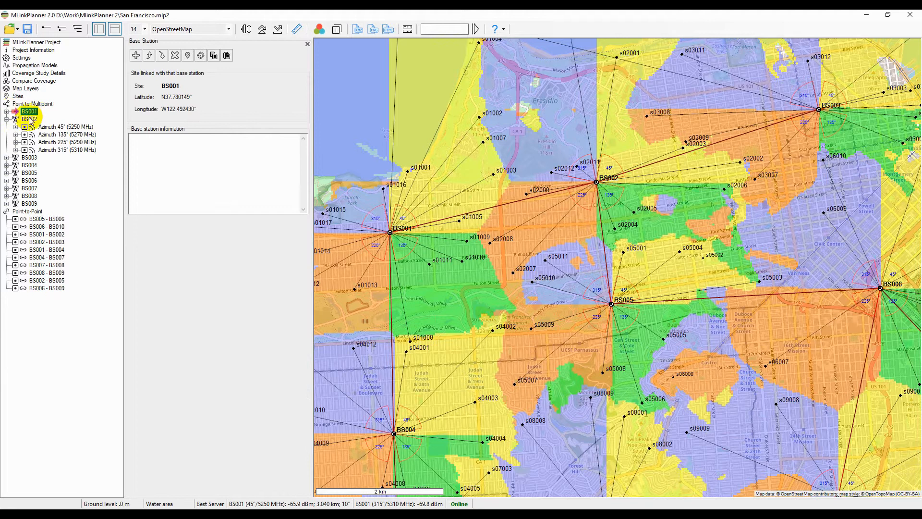
left_click(7, 111)
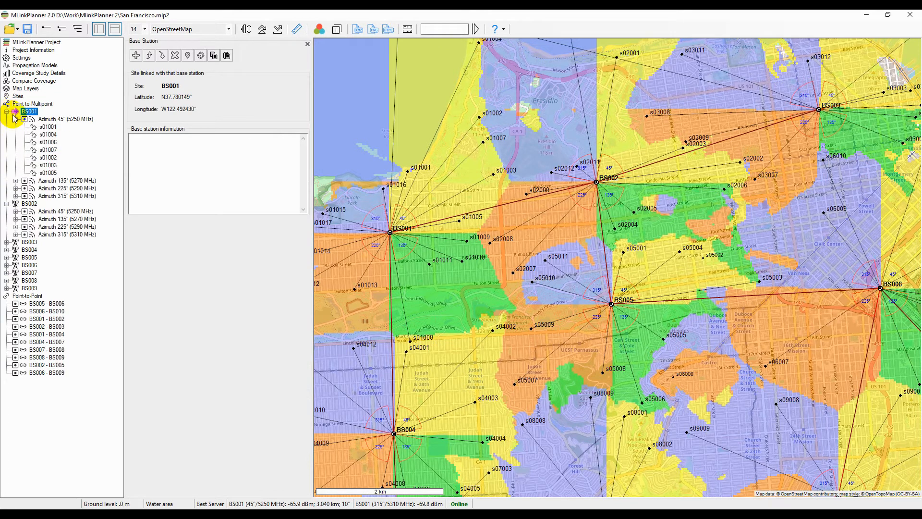
left_click(16, 119)
left_click(16, 120)
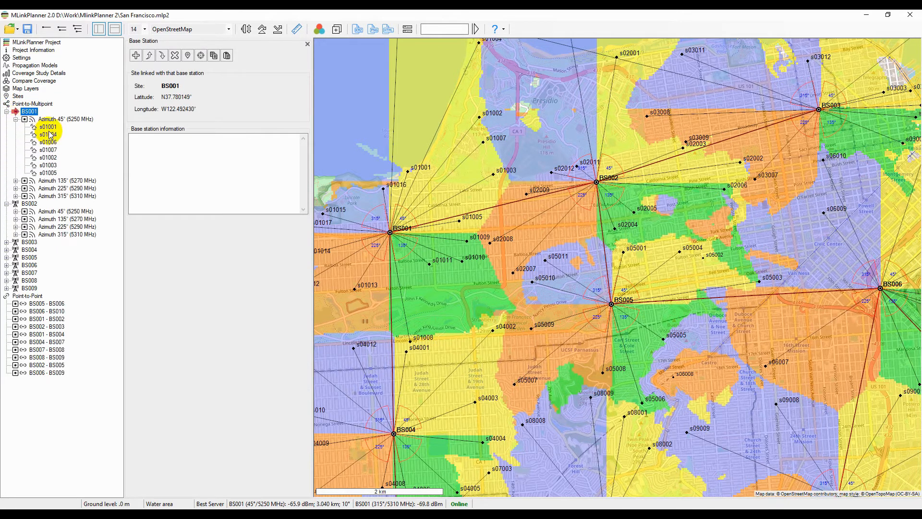
left_click(48, 127)
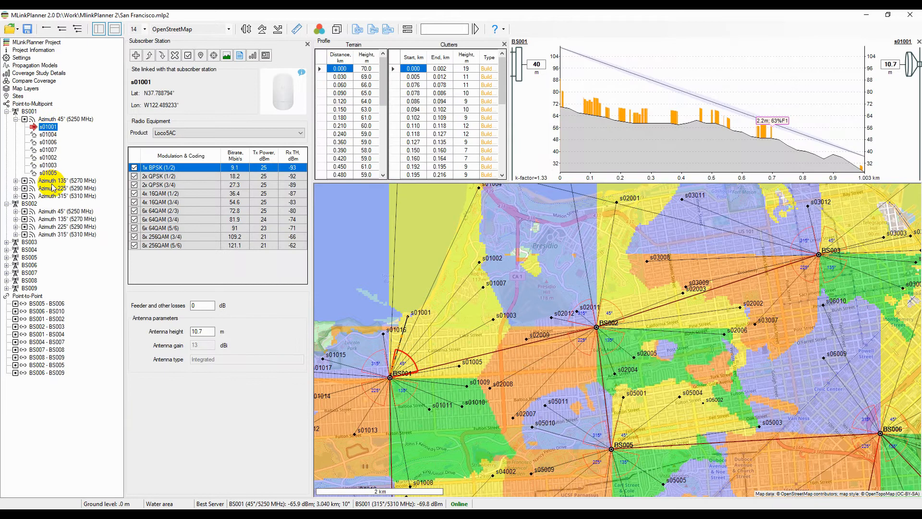
- Review the project's map layers, coverage study details and sites list, including the site options available on the map
left_click(24, 88)
left_click(34, 73)
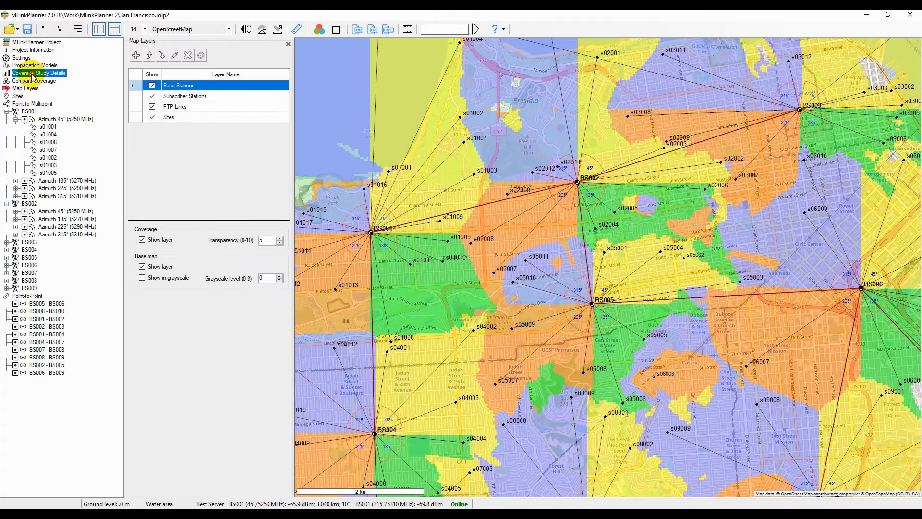
left_click(69, 213)
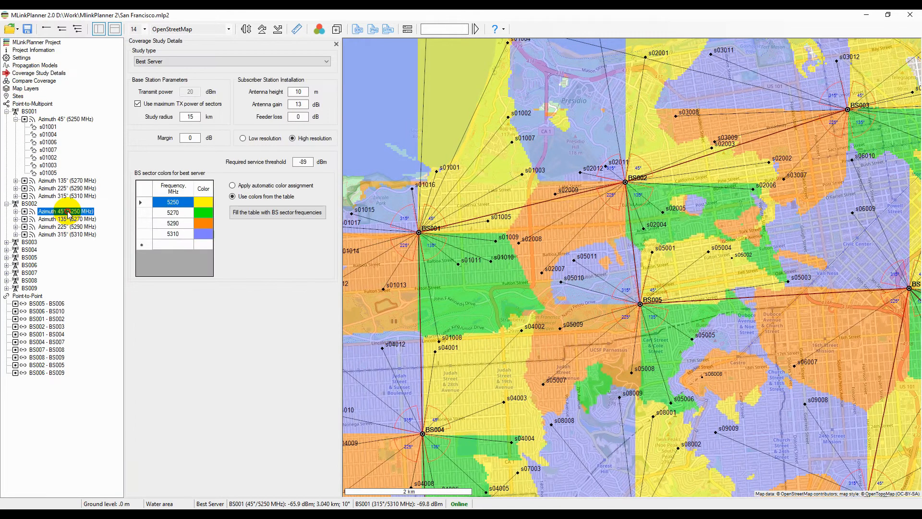
left_click(18, 96)
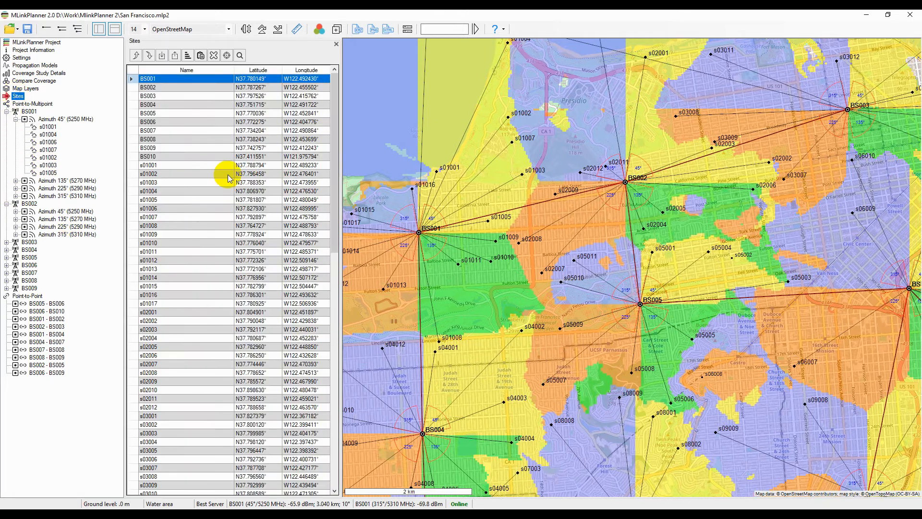
right_click(492, 282)
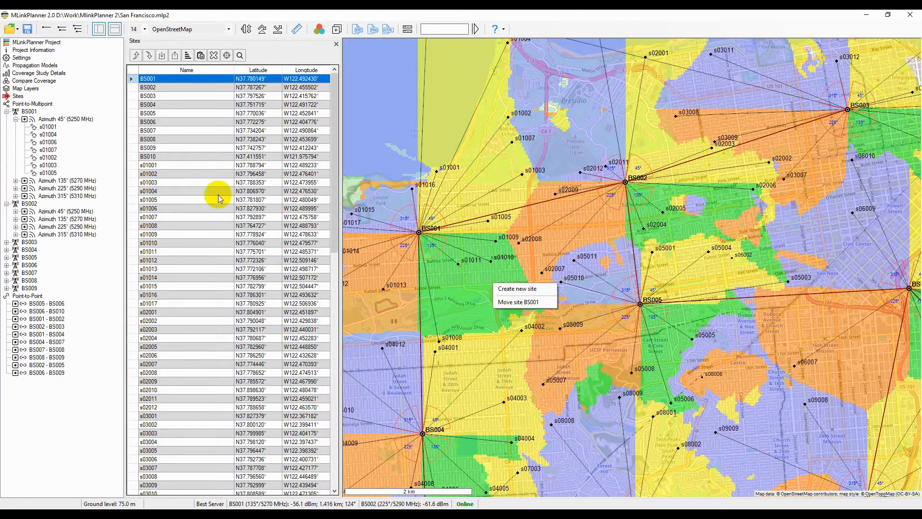
- Inspect BS001's 45° sector and subscriber station s01006, and show the segment and site options available on the map
left_click(79, 119)
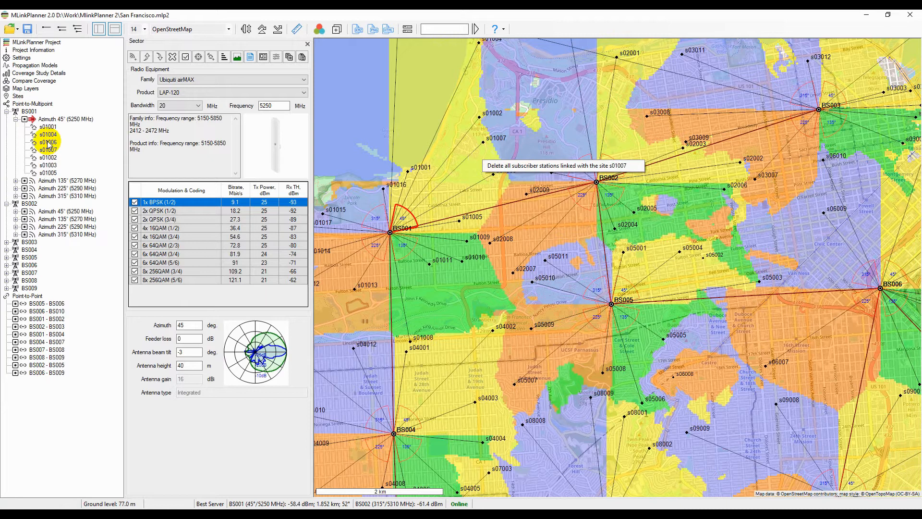
left_click(48, 142)
right_click(517, 319)
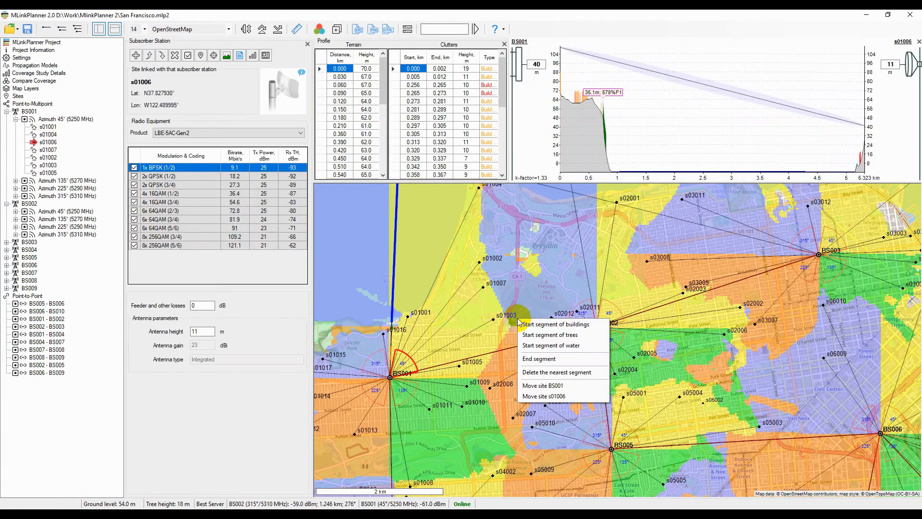
- Switch the base map to OpenTopoMap and on to OSM Relief
left_click(183, 29)
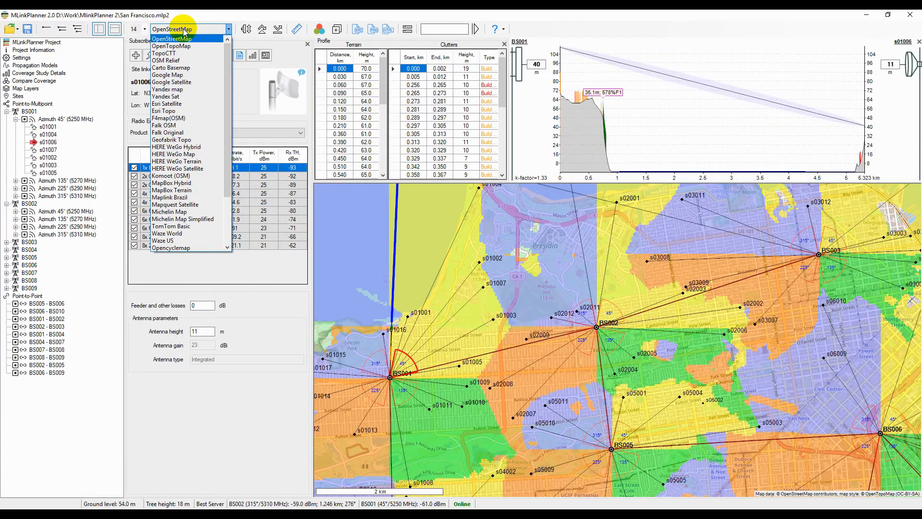
left_click(183, 33)
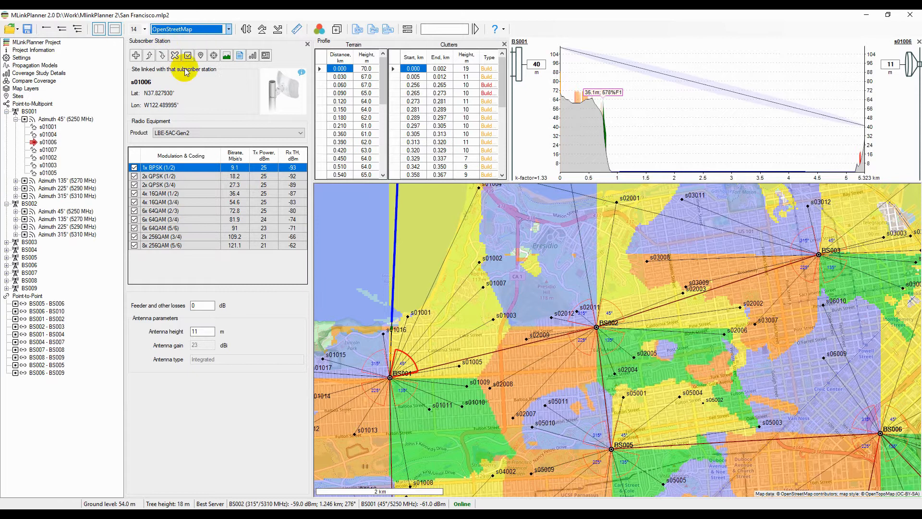
scroll(214, 31, "down", 1)
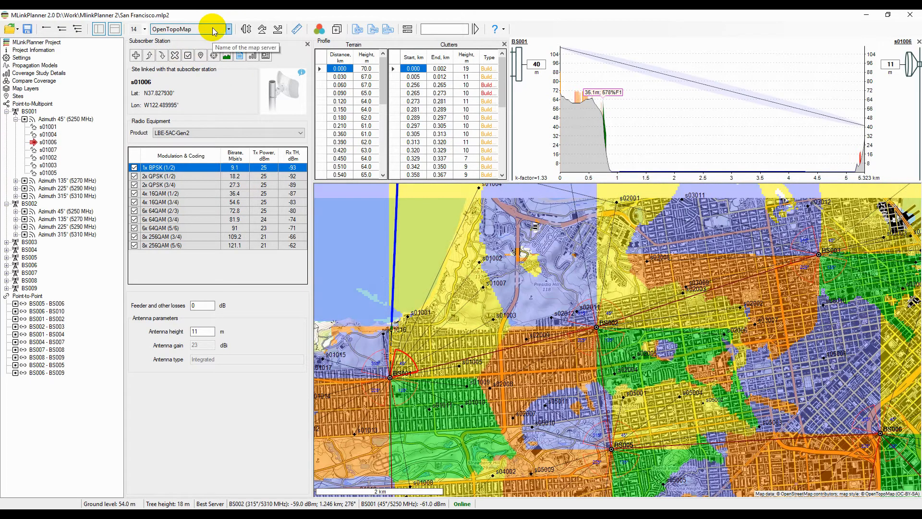
scroll(212, 27, "down", 1)
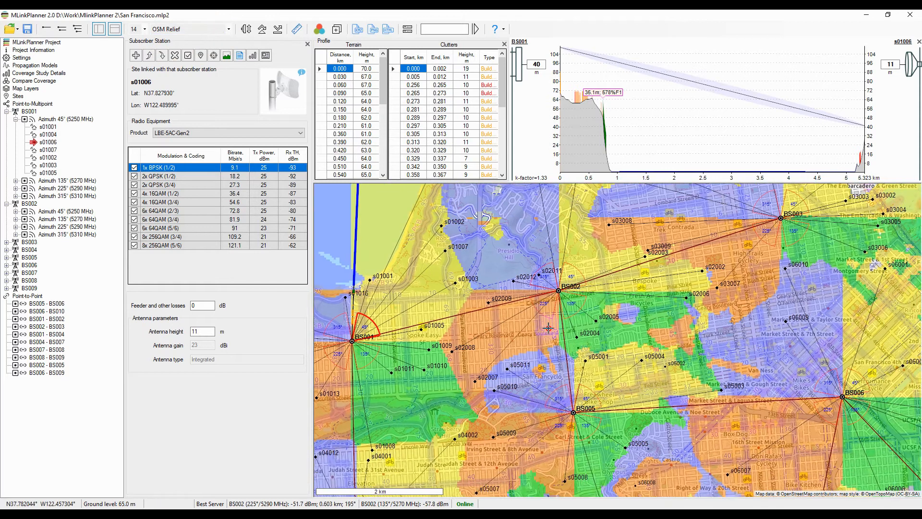
- Examine the San Francisco coverage map around BS005 at several zoom levels
left_click_drag(519, 339, 476, 267)
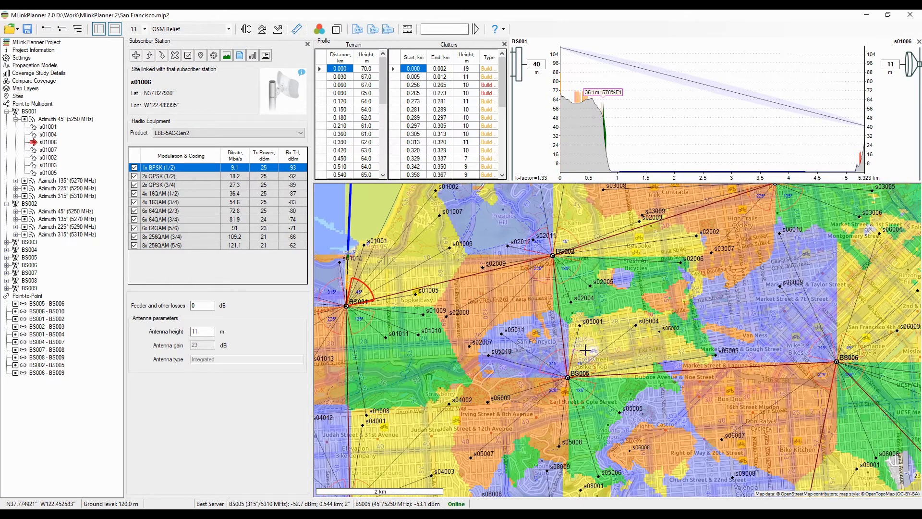
scroll(586, 350, "down", 1)
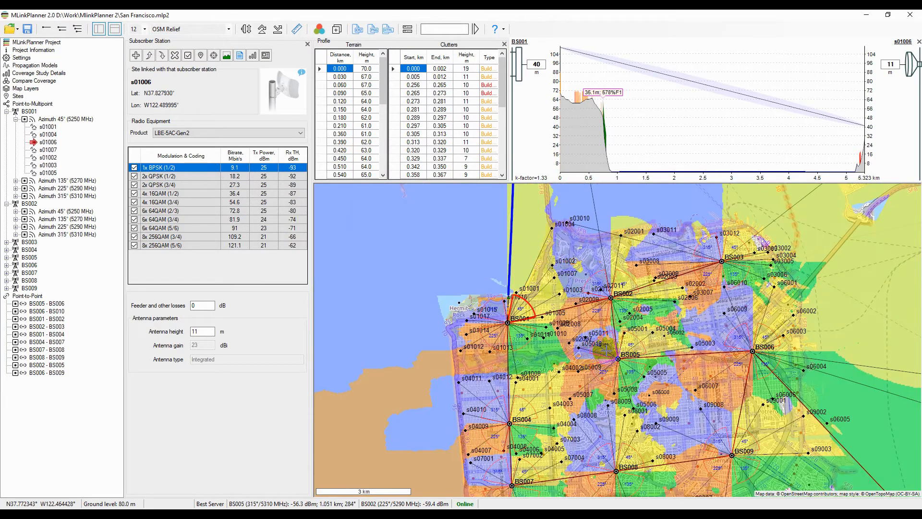
scroll(584, 351, "down", 1)
scroll(653, 373, "up", 2)
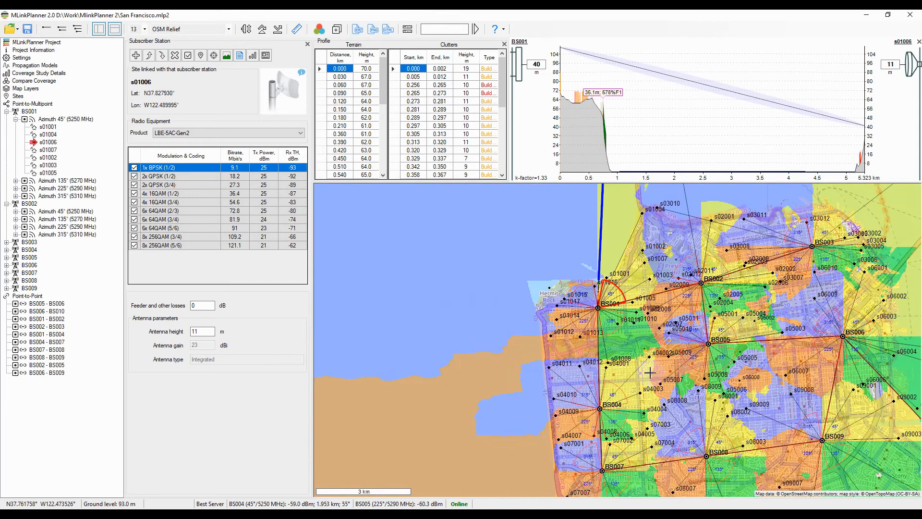
scroll(719, 380, "up", 2)
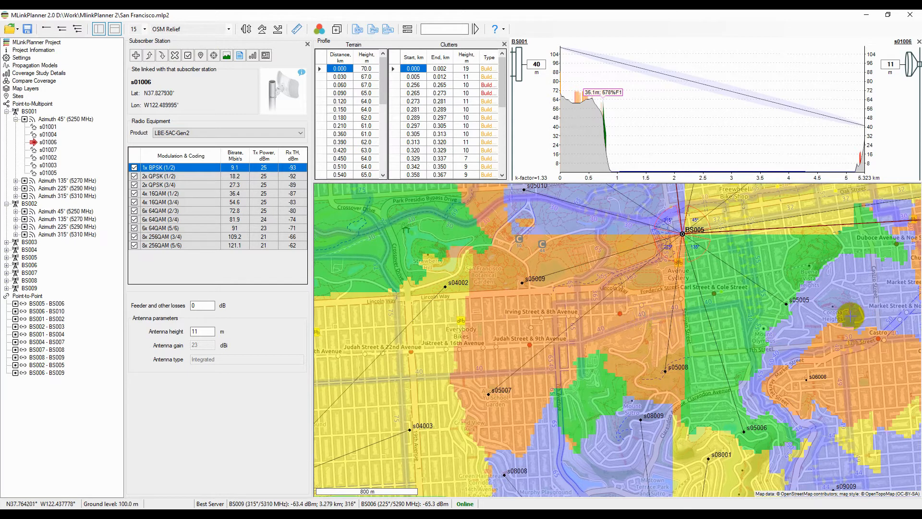
scroll(838, 316, "down", 2)
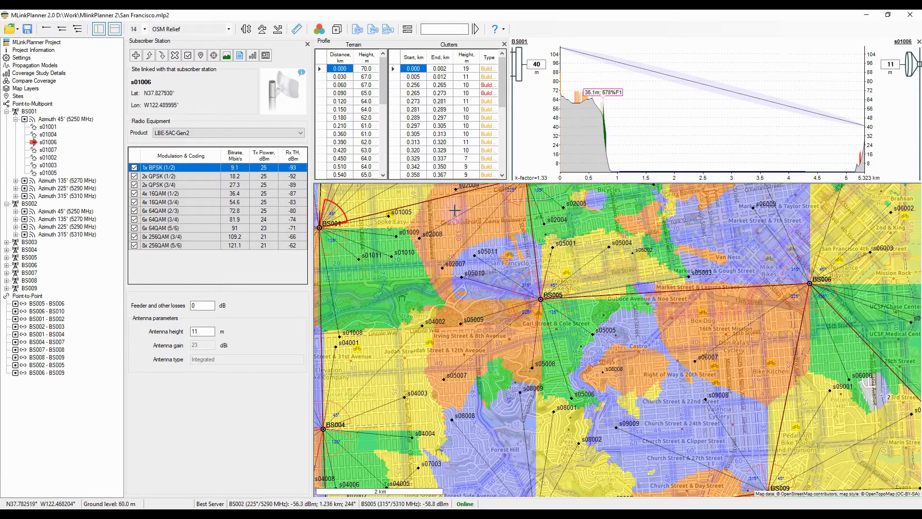
- Open the project's sites list and set the base map back to OpenStreetMap
left_click(17, 97)
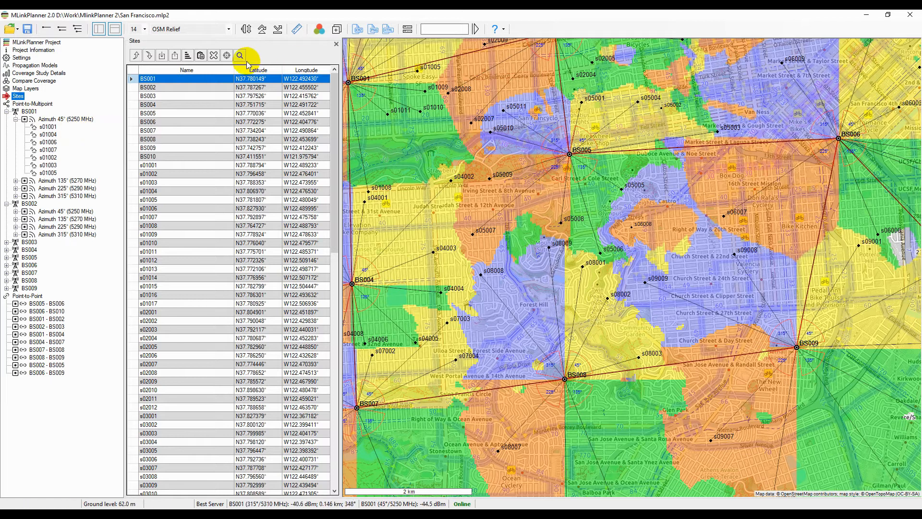
scroll(202, 29, "down", 1)
scroll(203, 29, "down", 1)
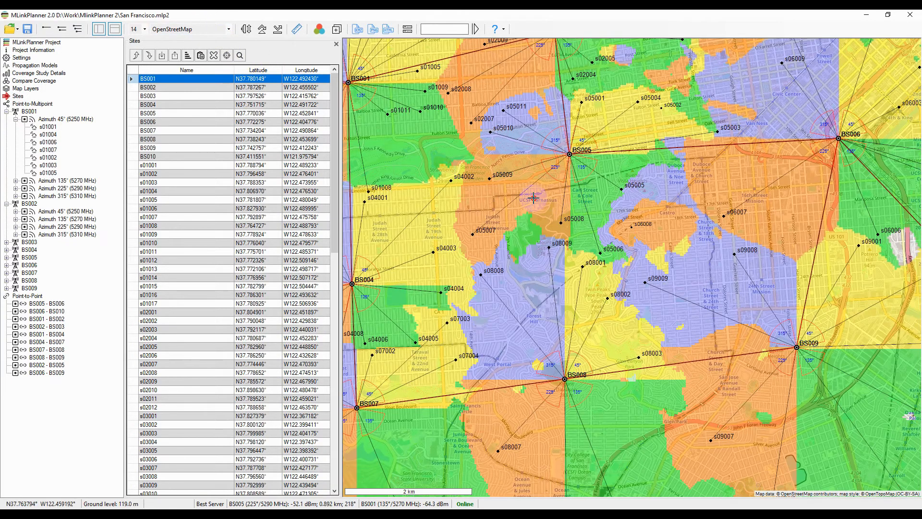
left_click_drag(533, 198, 621, 332)
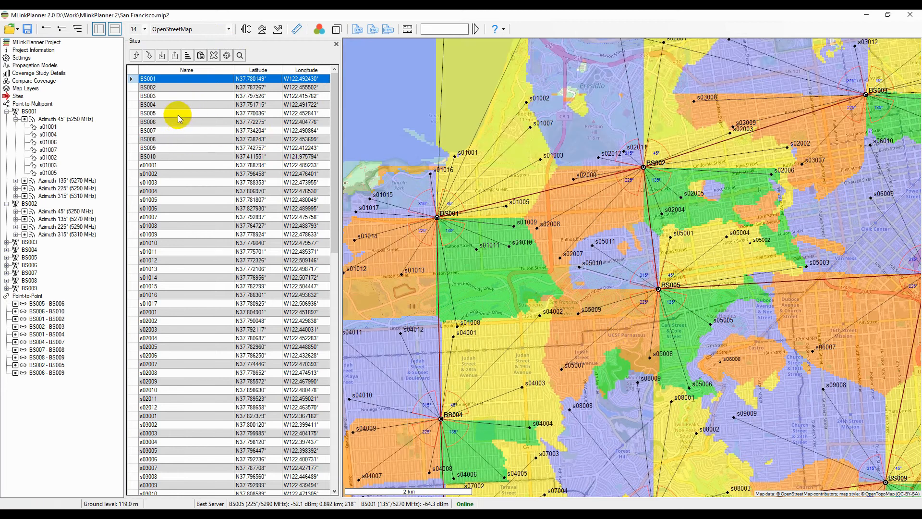
- Inspect the name and coordinate entries of sites BS003, BS004 and BS005, and show the map's options for creating or moving a site
left_click(157, 98)
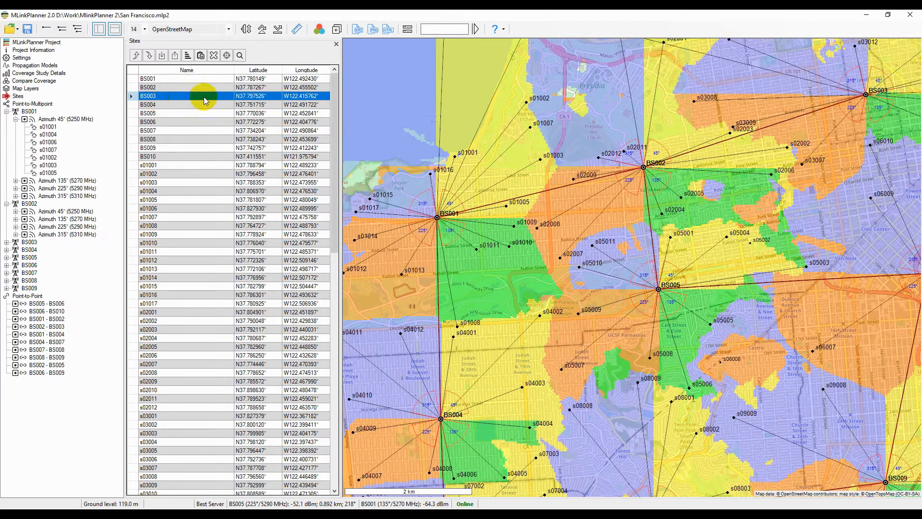
left_click(256, 106)
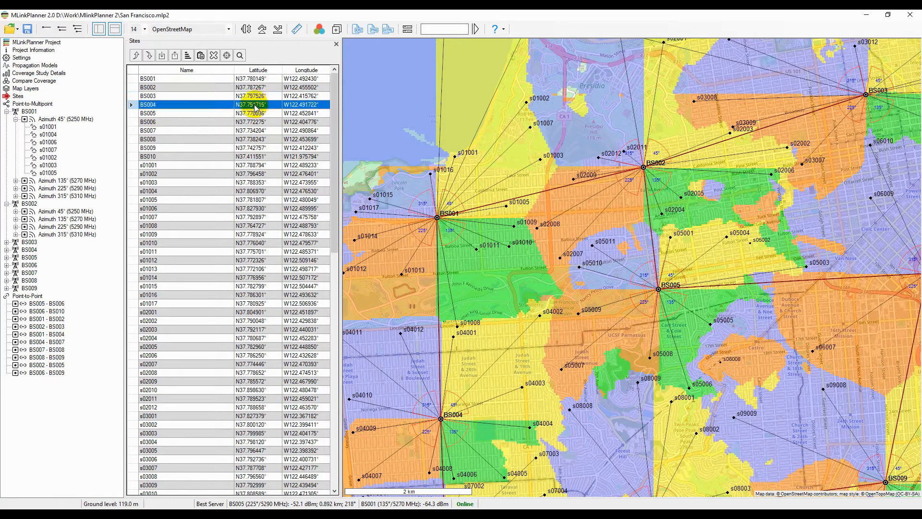
left_click(214, 113)
left_click(205, 114)
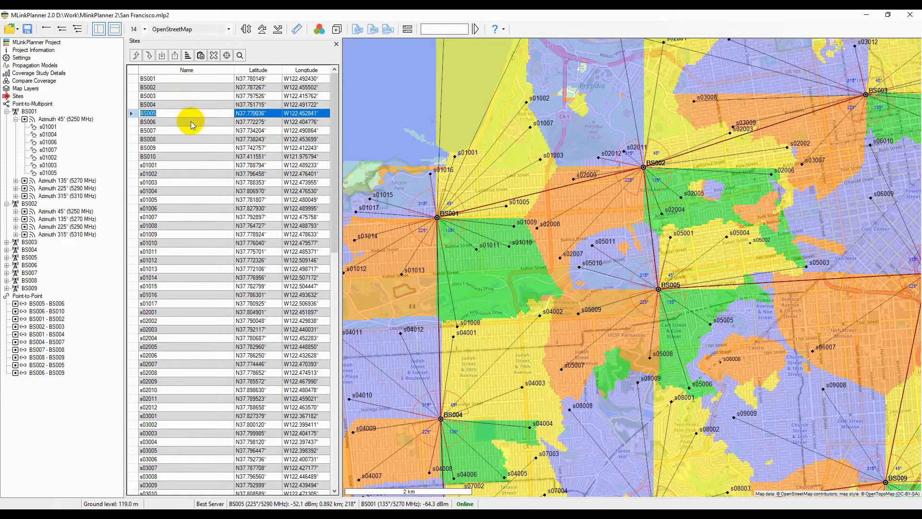
left_click(247, 114)
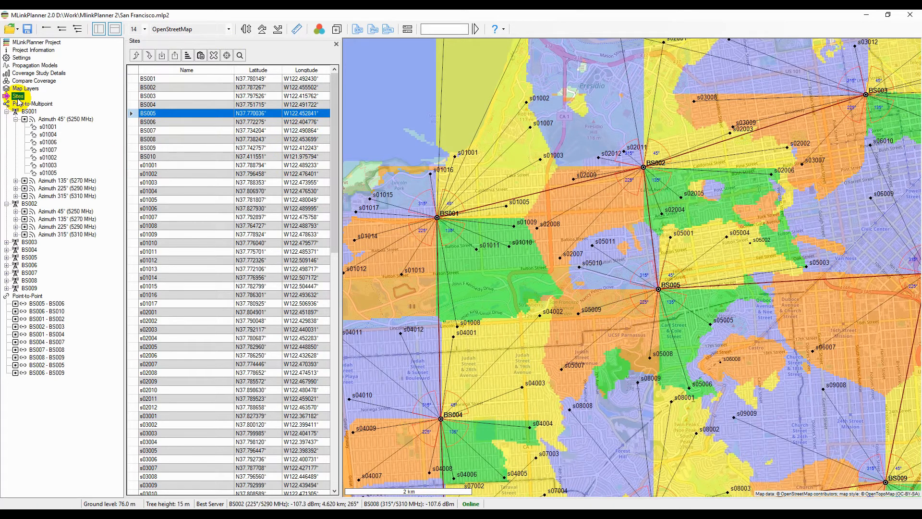
right_click(550, 260)
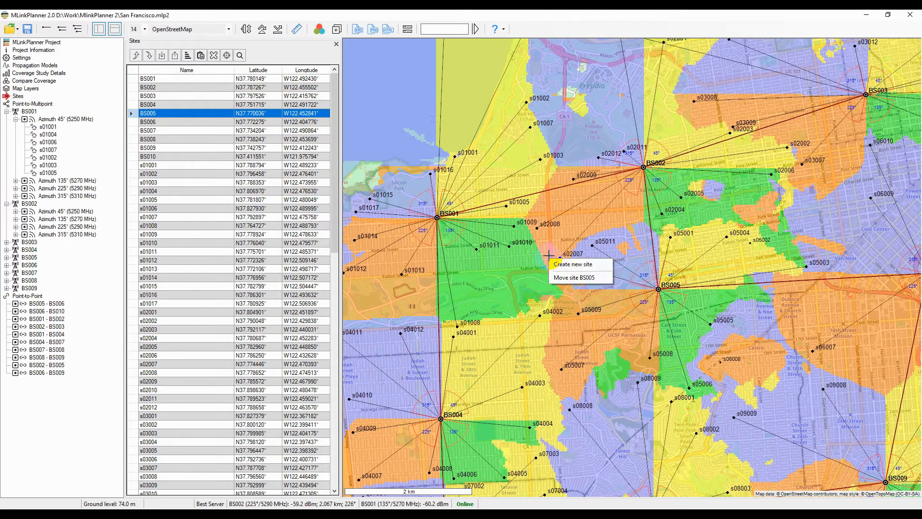
- Create a new MLinkPlanner project and open its empty sites list
left_click(10, 29)
left_click(10, 29)
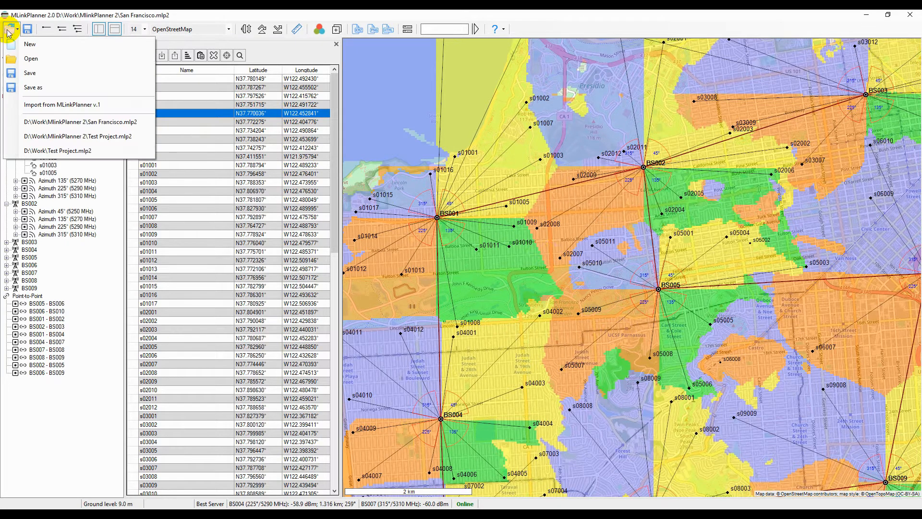
left_click(29, 44)
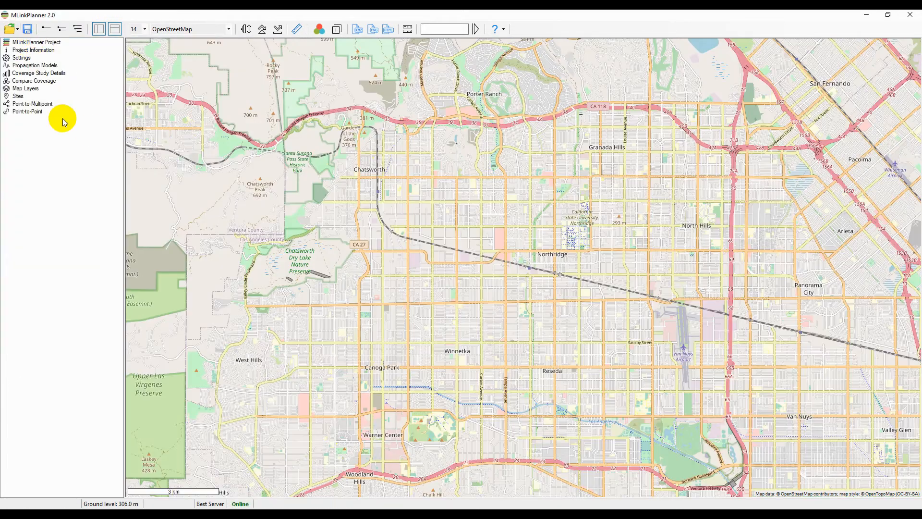
left_click(25, 98)
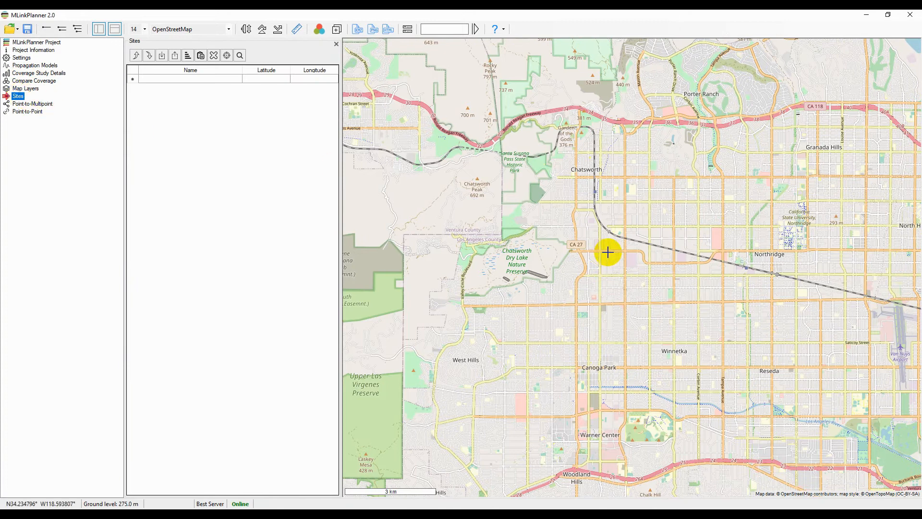
- Create two new sites on the map: one southeast of Chatsworth beside the railway and one northwest of Northridge
right_click(623, 254)
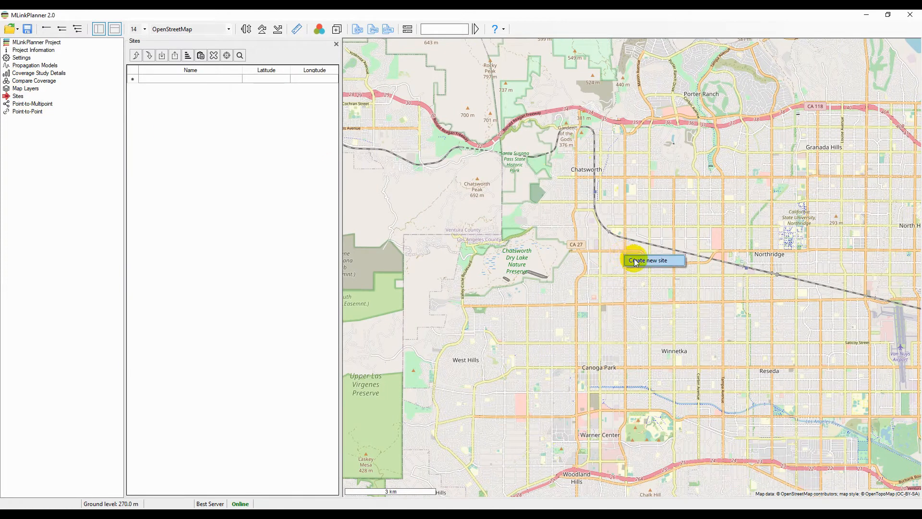
left_click(636, 262)
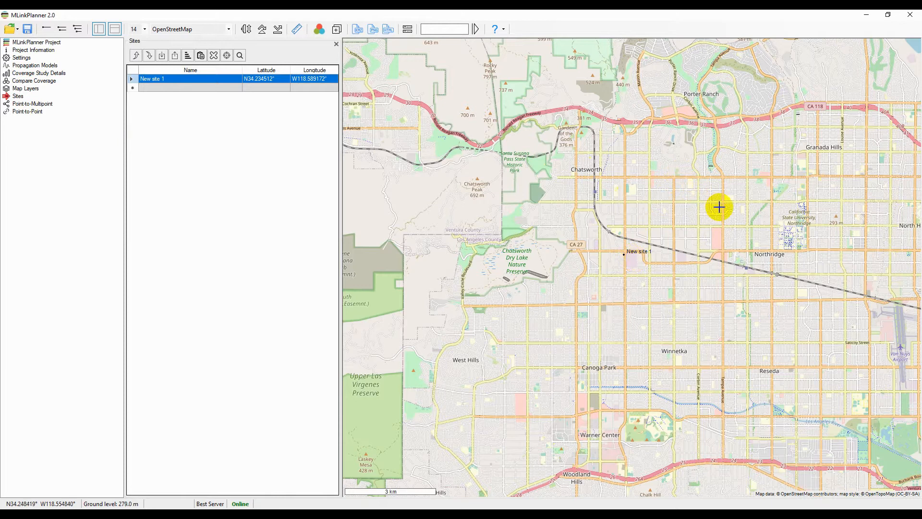
right_click(746, 198)
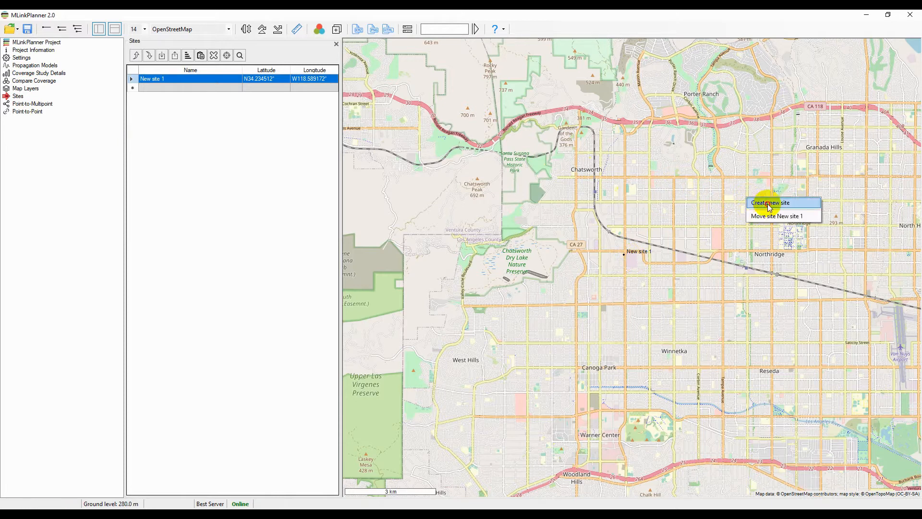
left_click(769, 204)
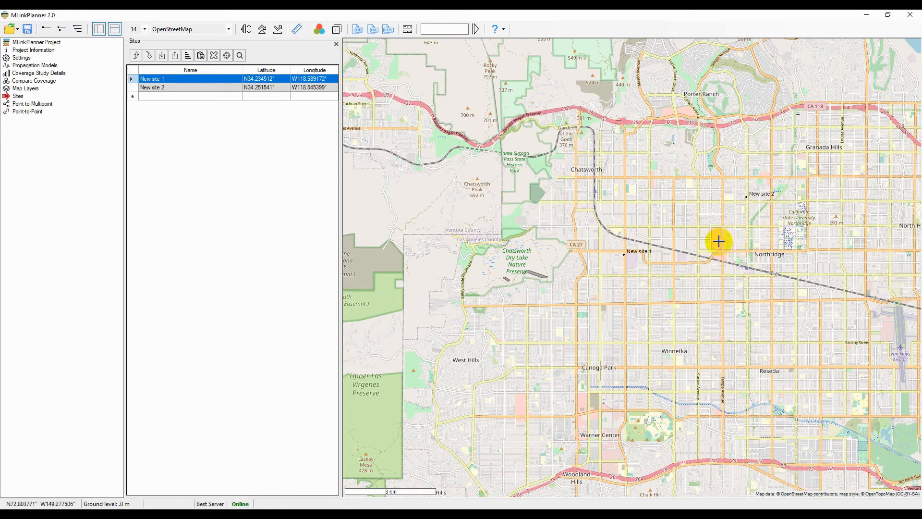
- Select New site 2 in the sites list and move it on the map to a point between Chatsworth and Northridge
left_click(187, 78)
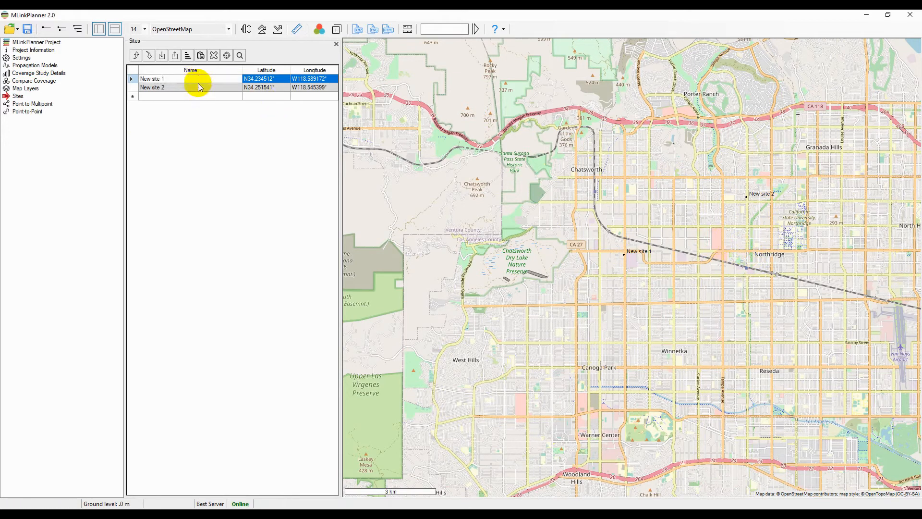
left_click(198, 87)
left_click(197, 87)
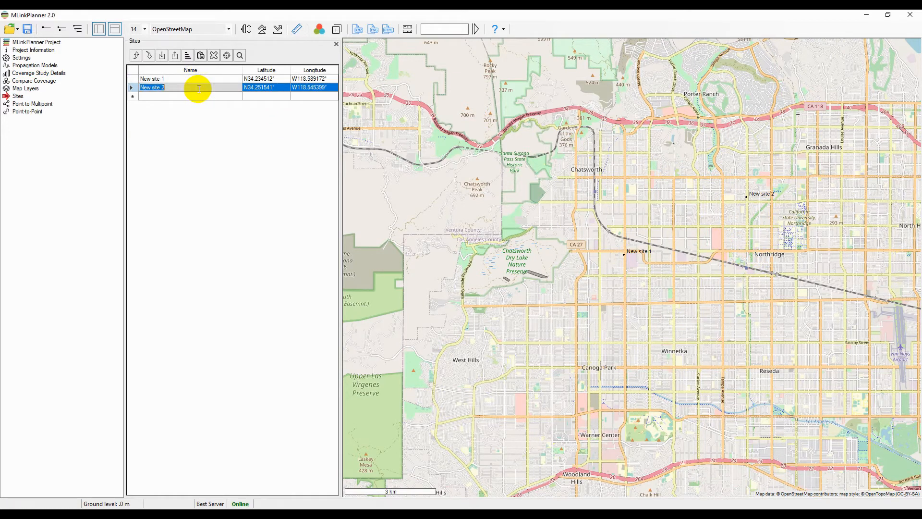
right_click(667, 208)
left_click(693, 231)
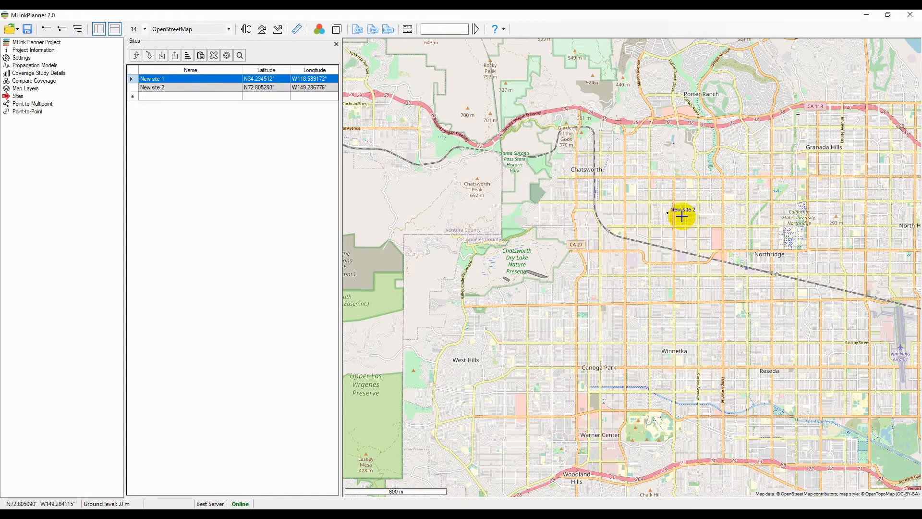
left_click_drag(632, 220, 519, 212)
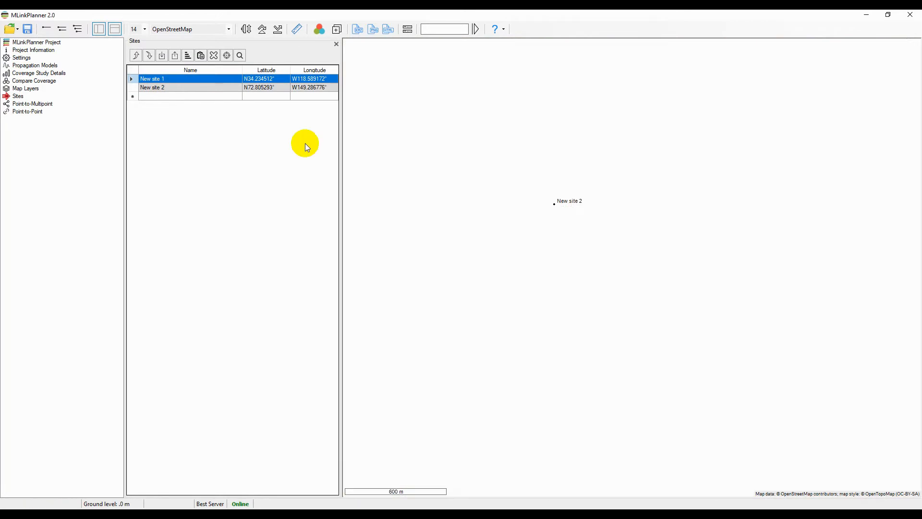
- Import a list of sites from a file into the project's empty sites list
left_click(16, 97)
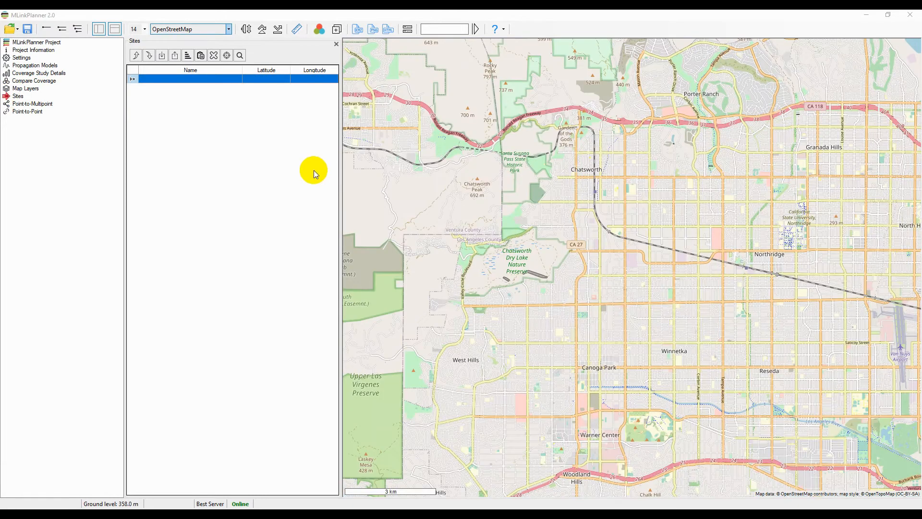
left_click(162, 58)
double_click(182, 127)
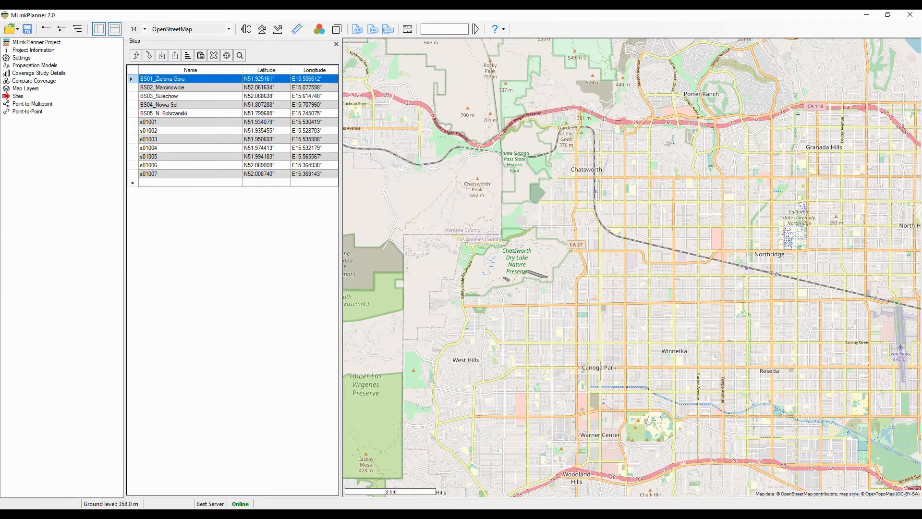
- Delete all imported sites, from BS01_Zielona Gora through s01007, from the sites list
left_click_drag(130, 83, 139, 177)
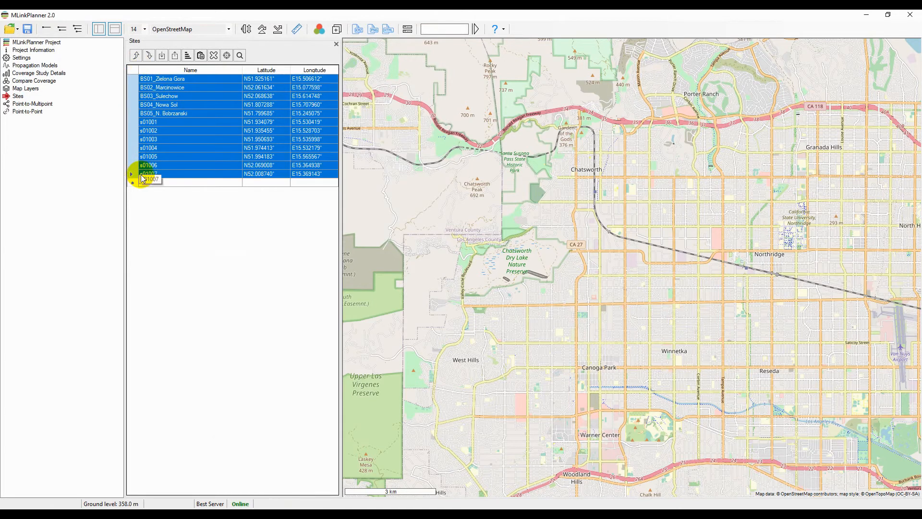
key("Delete")
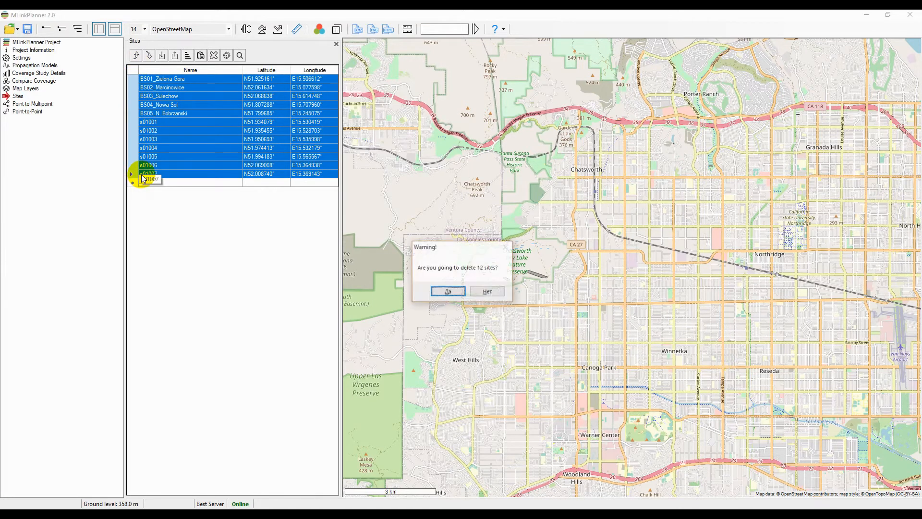
left_click(445, 290)
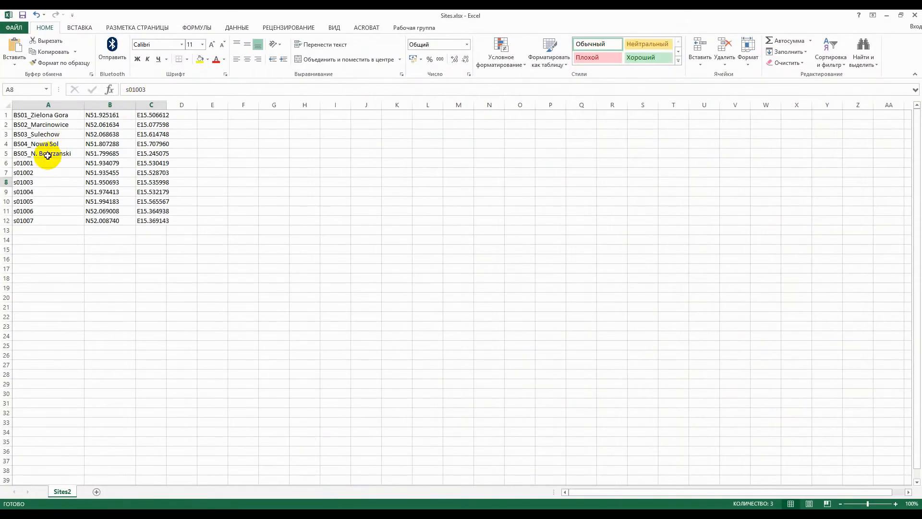
left_click_drag(25, 152, 144, 152)
right_click(144, 153)
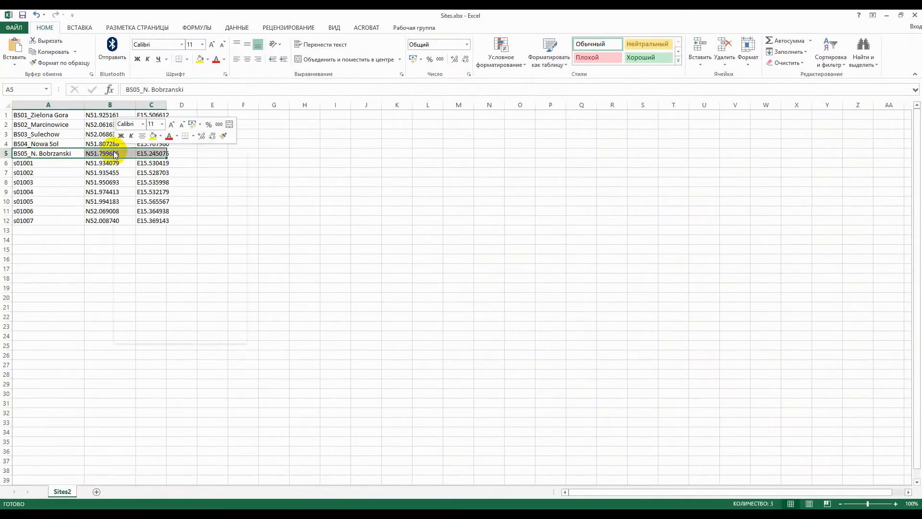
left_click(144, 171)
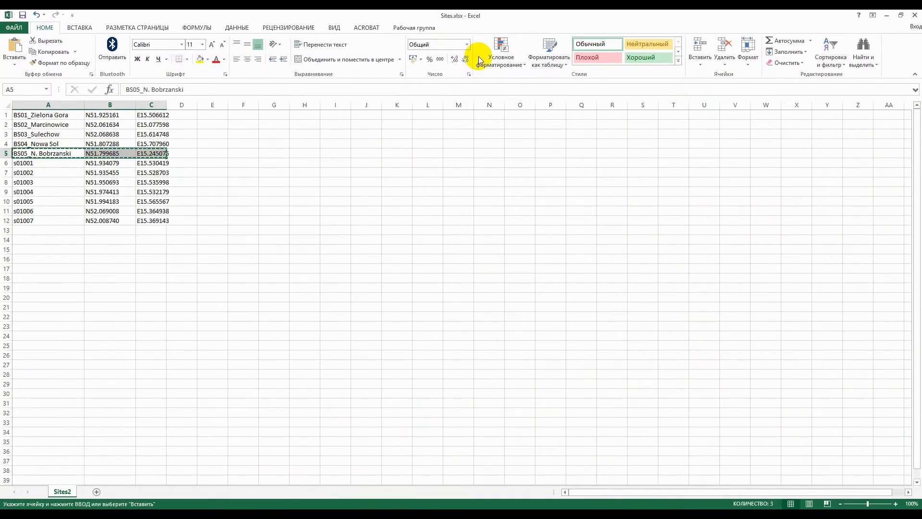
left_click(886, 15)
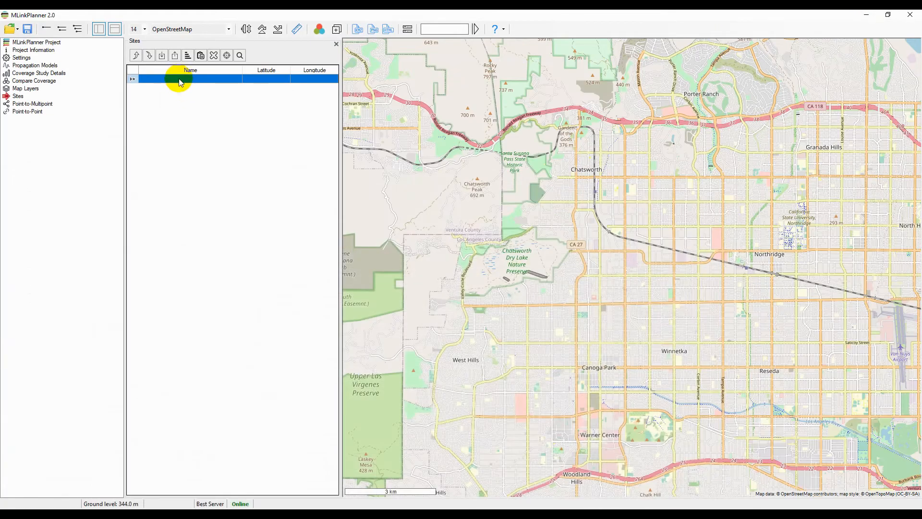
key("ctrl+v")
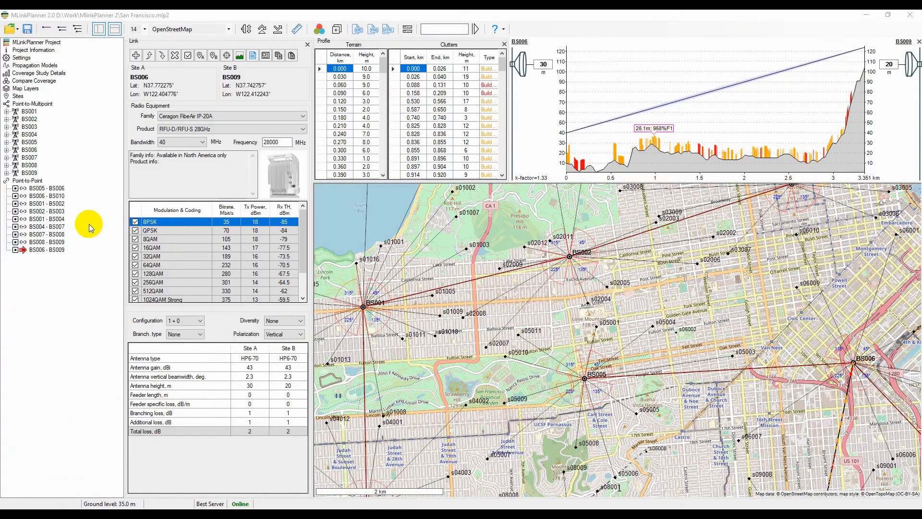
- In the San Francisco project, inspect subscriber station s03001 in BS003's 45° sector and the point-to-point link BS005 - BS006
left_click(6, 126)
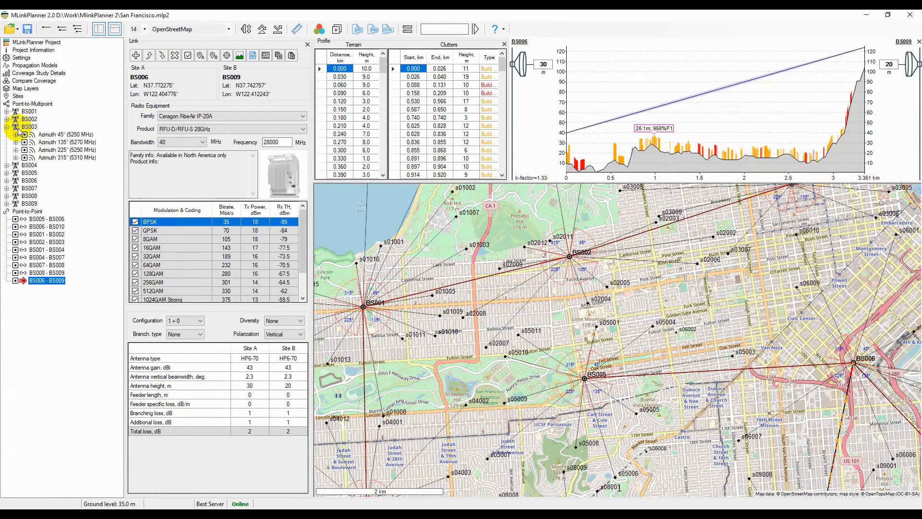
double_click(55, 136)
left_click(50, 143)
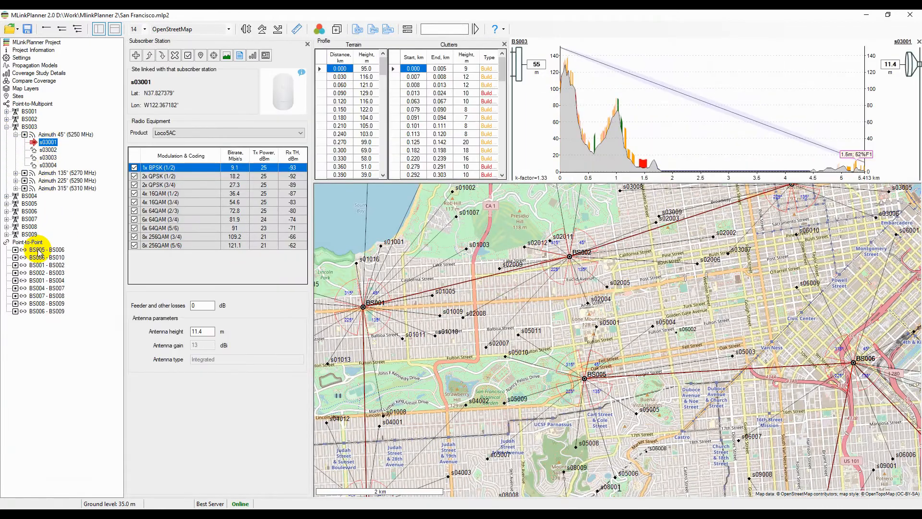
left_click(37, 250)
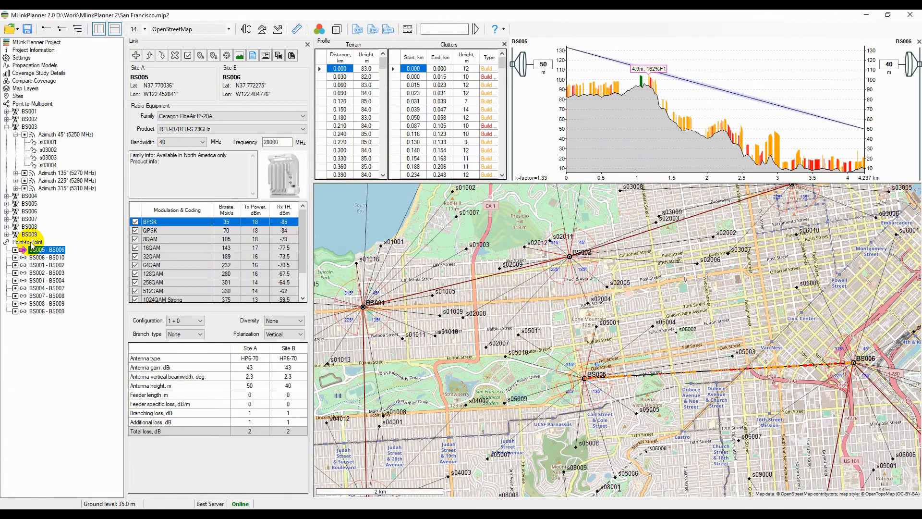
- Remove the Ceragon FibeAir IP-20A product family from the point-to-point network
left_click(29, 242)
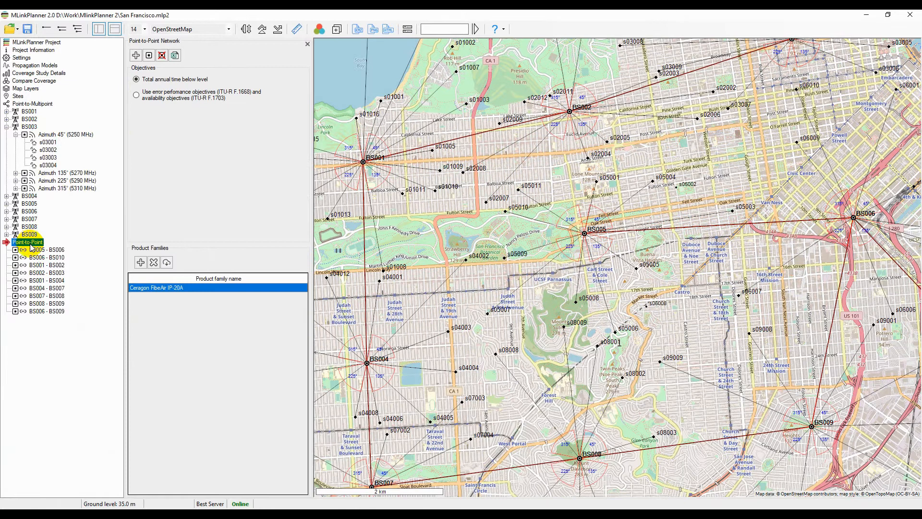
left_click(154, 262)
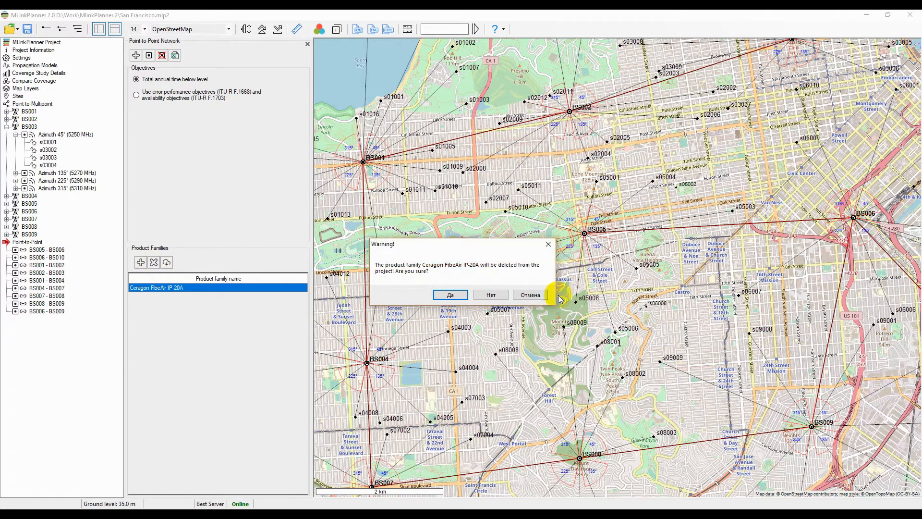
left_click(456, 295)
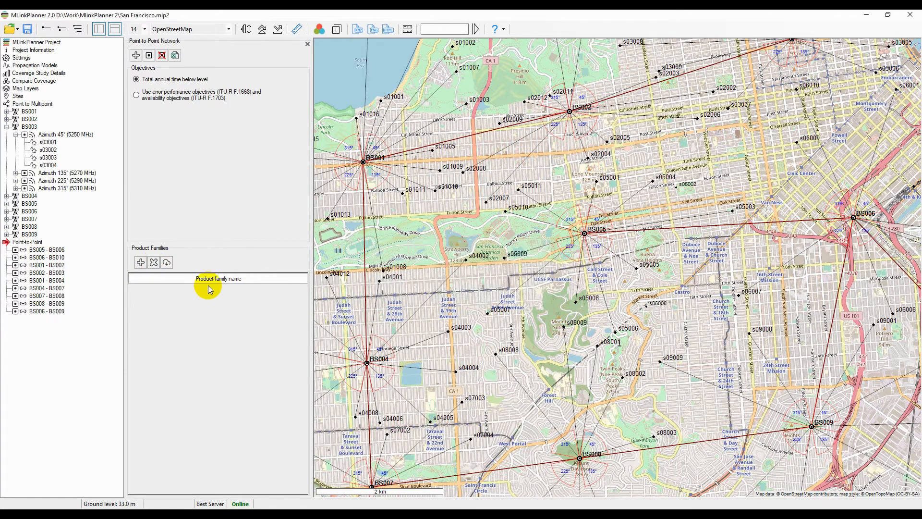
- Add the product family file Ceragon FibeAir IP-20A.eqt to the point-to-point network and refresh it
left_click(140, 263)
scroll(226, 197, "down", 1)
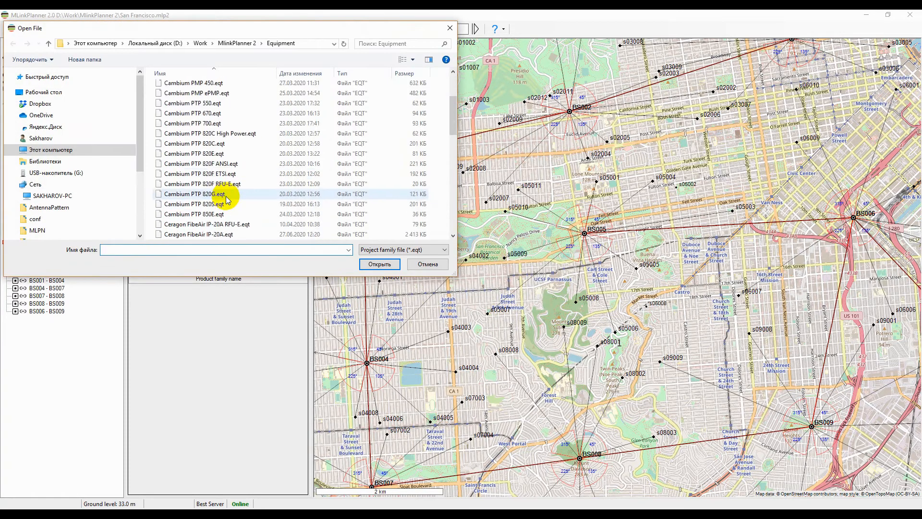
scroll(227, 198, "down", 3)
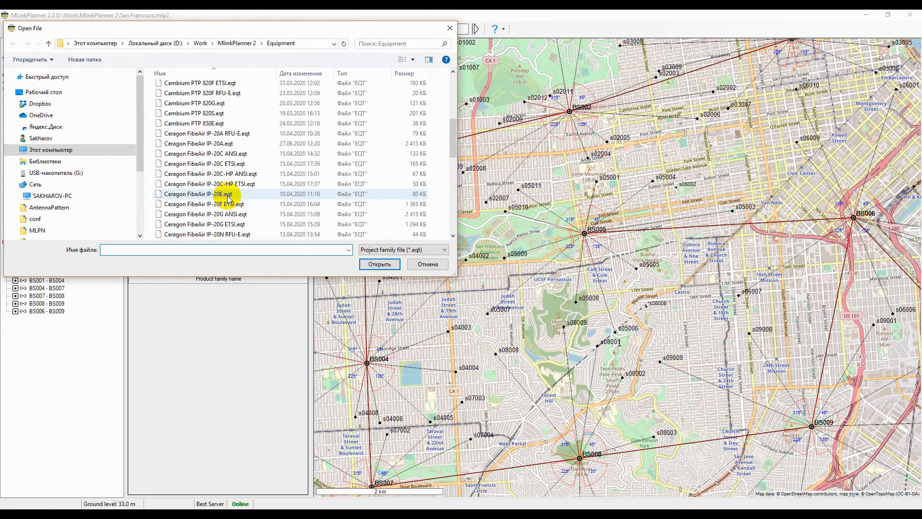
double_click(226, 144)
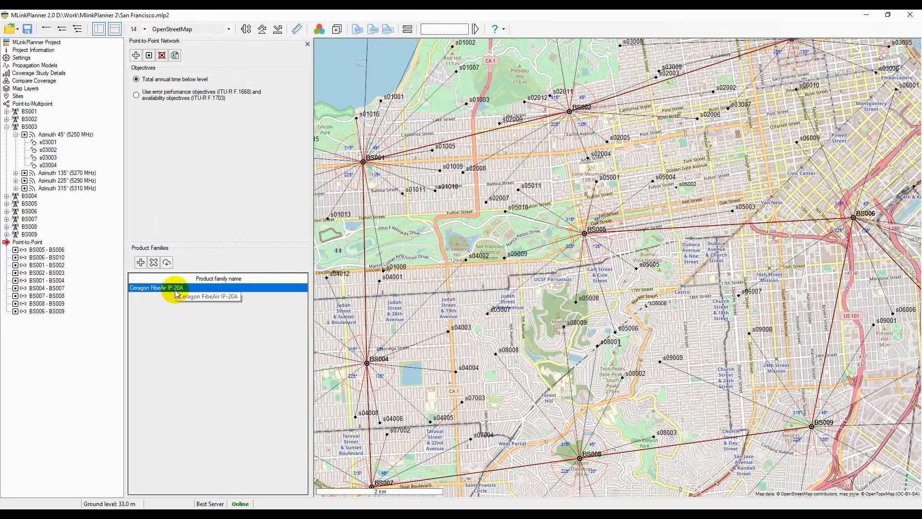
left_click(167, 262)
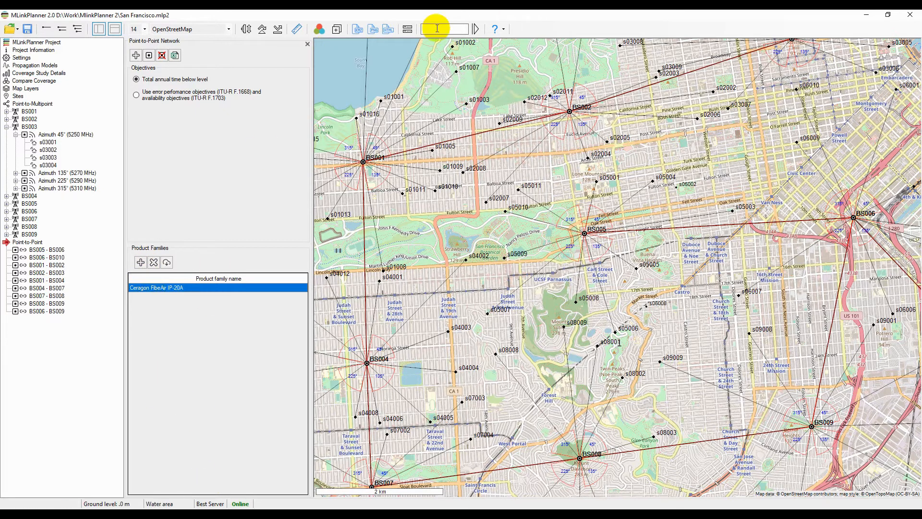
- View the Equipment Editor's product family, antenna and radio parameter fields, and close the editor
left_click(407, 30)
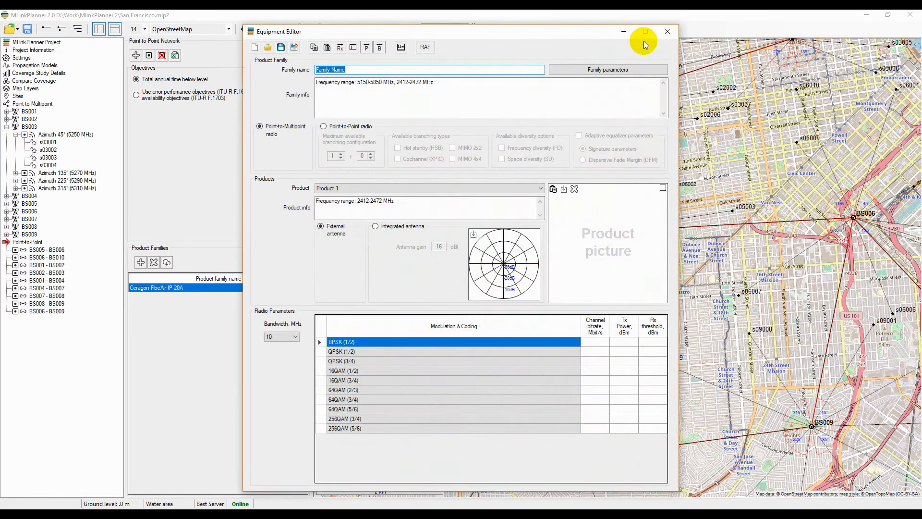
left_click(672, 34)
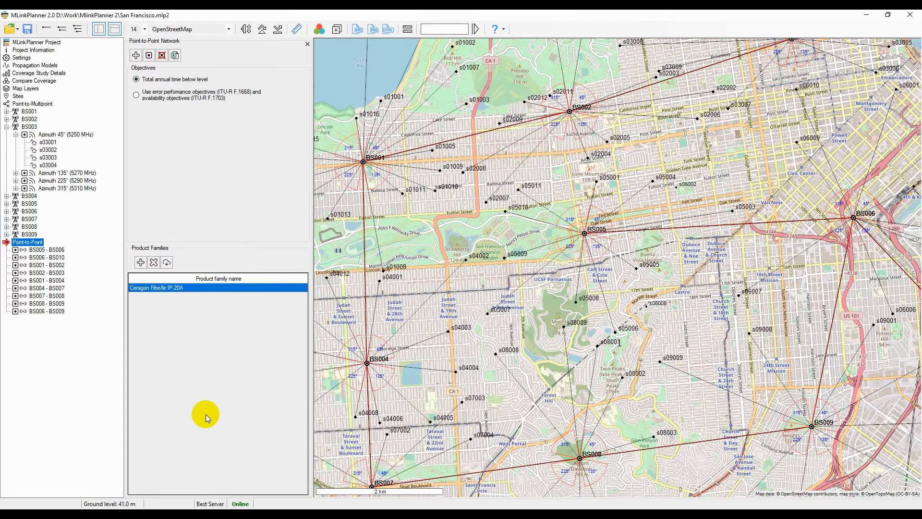
- Try the ITU-R error performance objectives with BS006 as first and BS008 as last site, and return to Total annual time below level
left_click(137, 95)
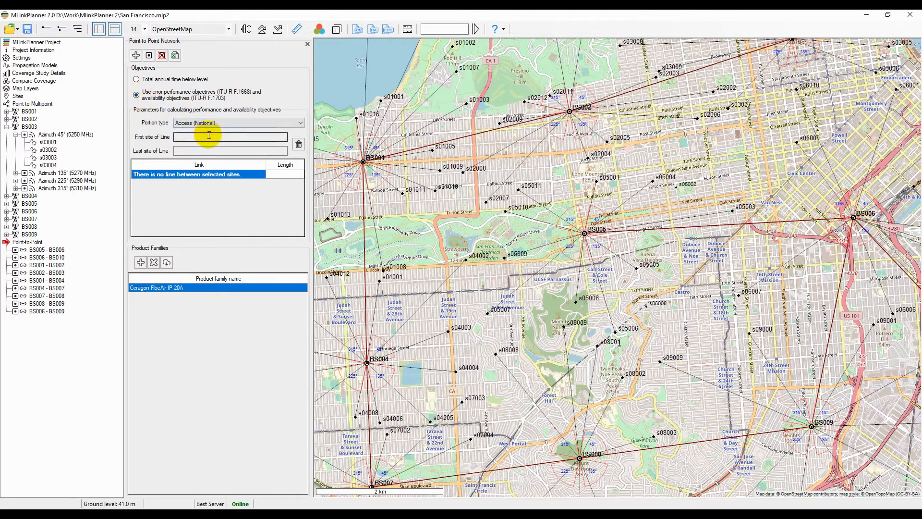
left_click(275, 137)
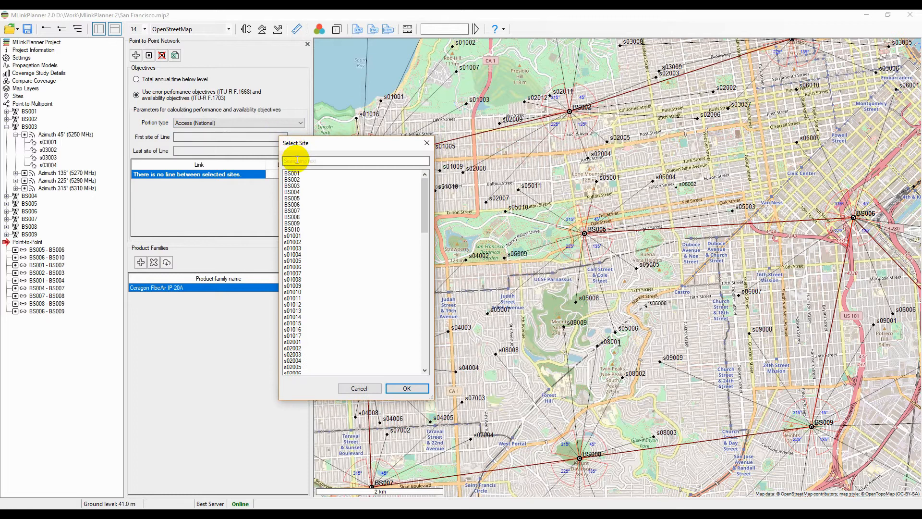
double_click(296, 204)
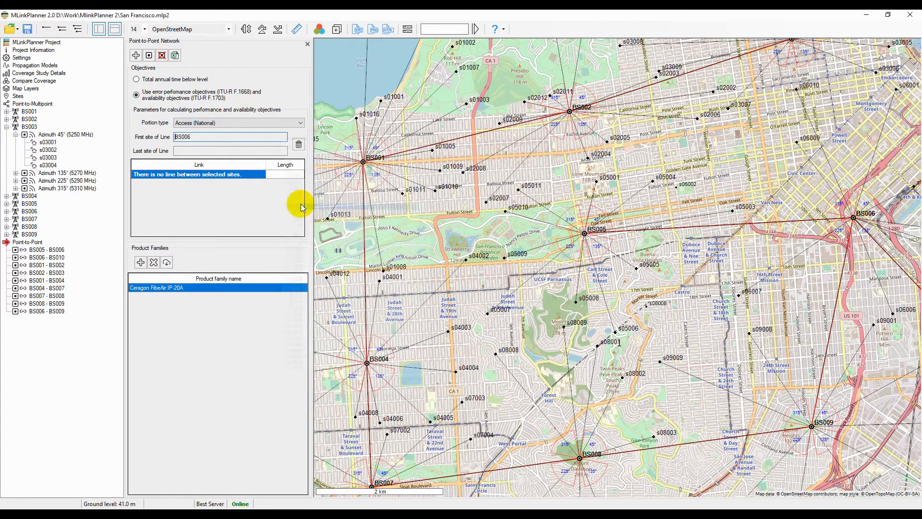
left_click(230, 150)
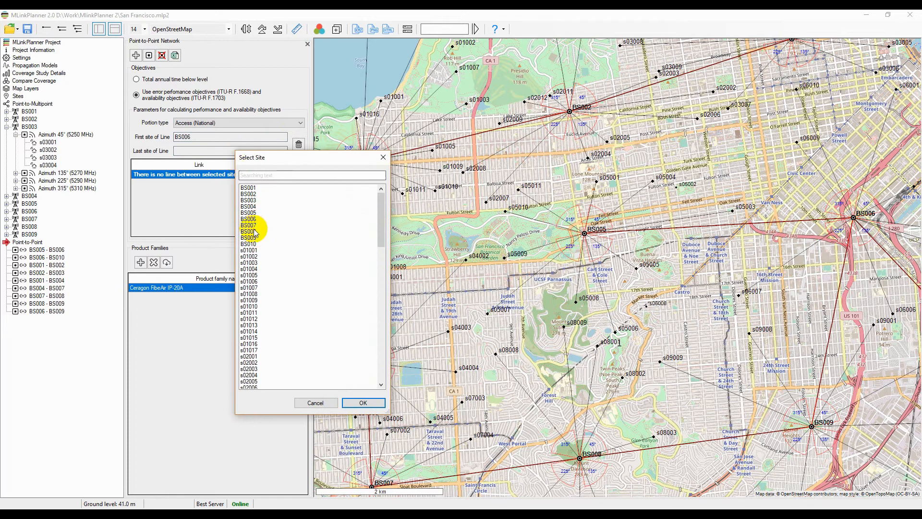
double_click(253, 232)
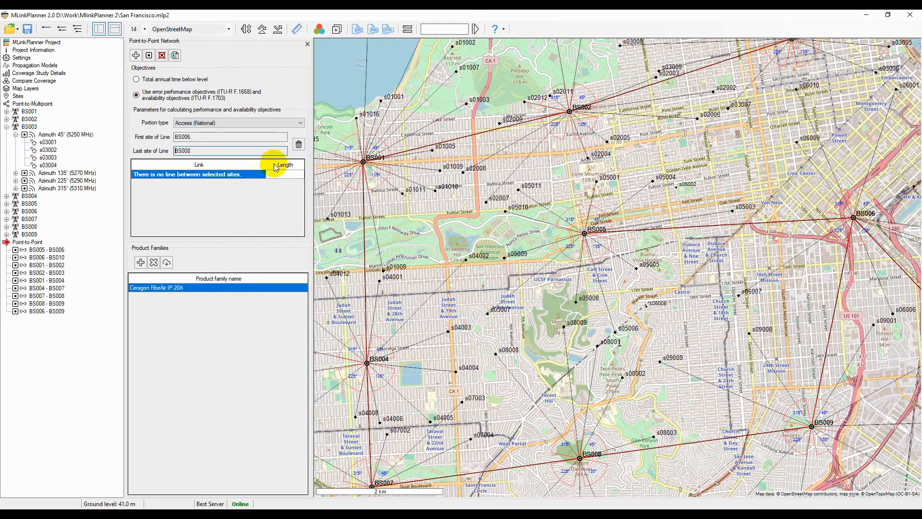
left_click(157, 80)
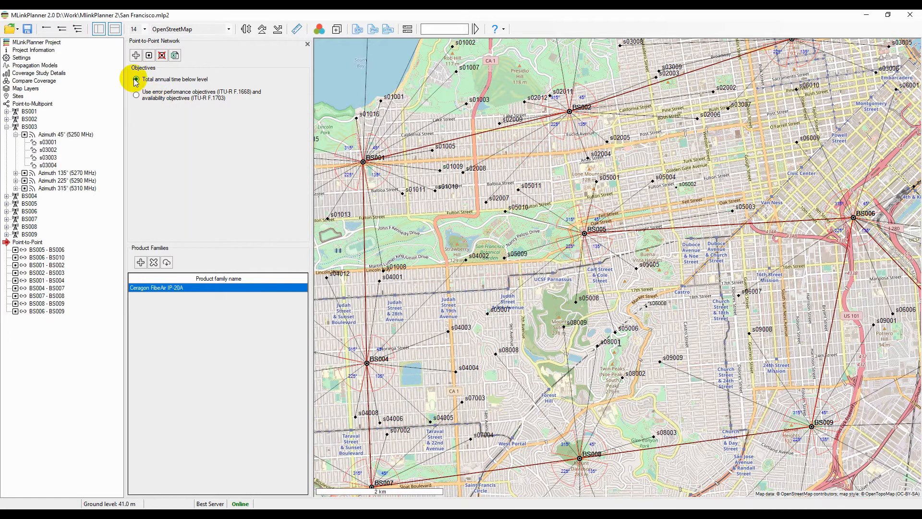
- Add a point-to-point link with BS002 as Site A and BS005 as Site B
left_click(136, 55)
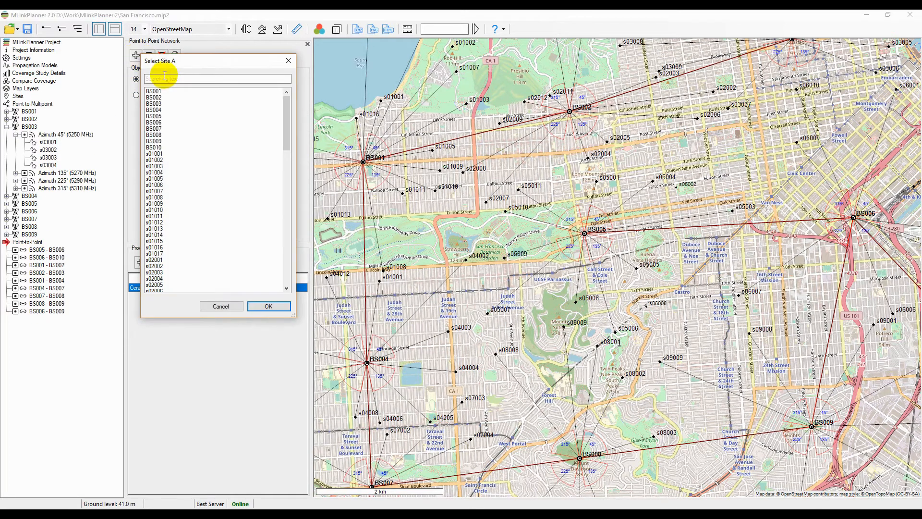
double_click(159, 97)
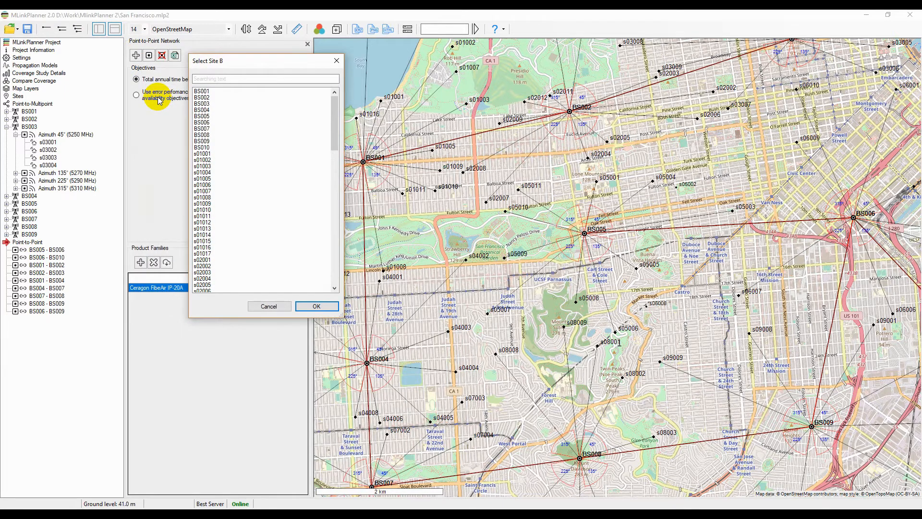
double_click(214, 116)
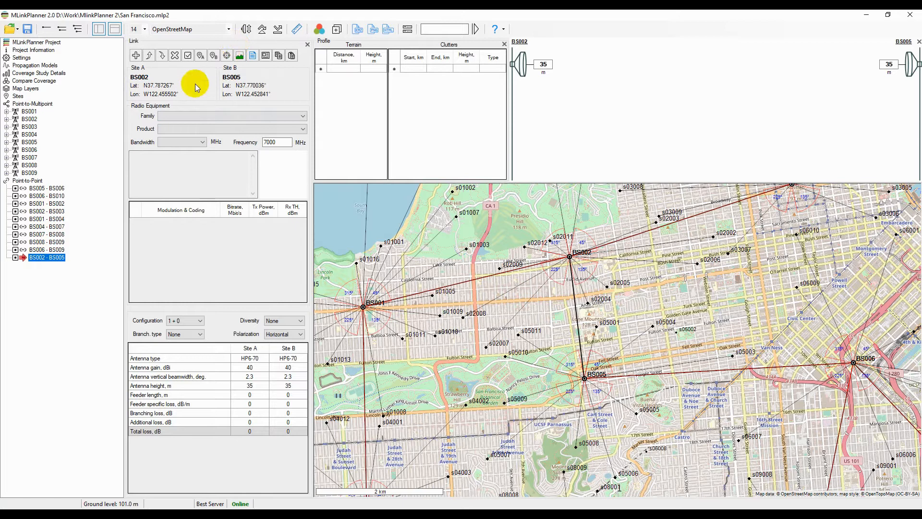
left_click_drag(548, 327, 523, 330)
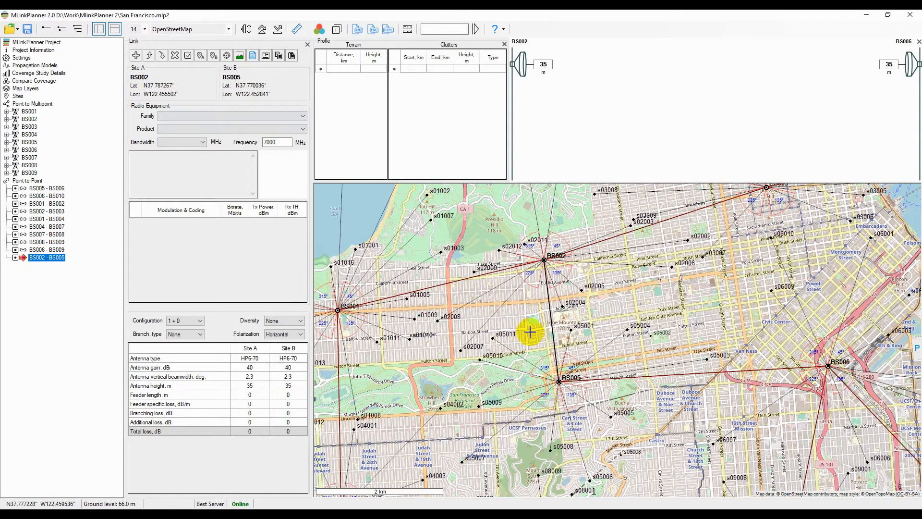
right_click(573, 376)
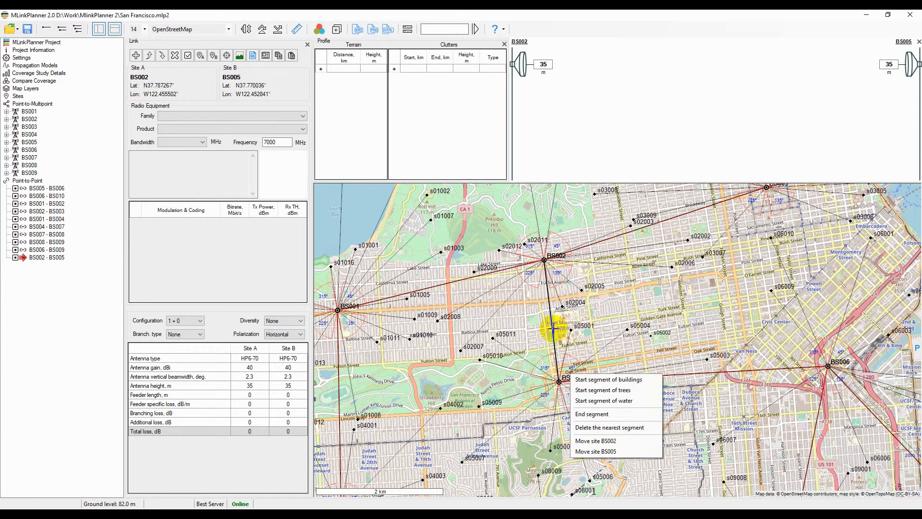
left_click(601, 308)
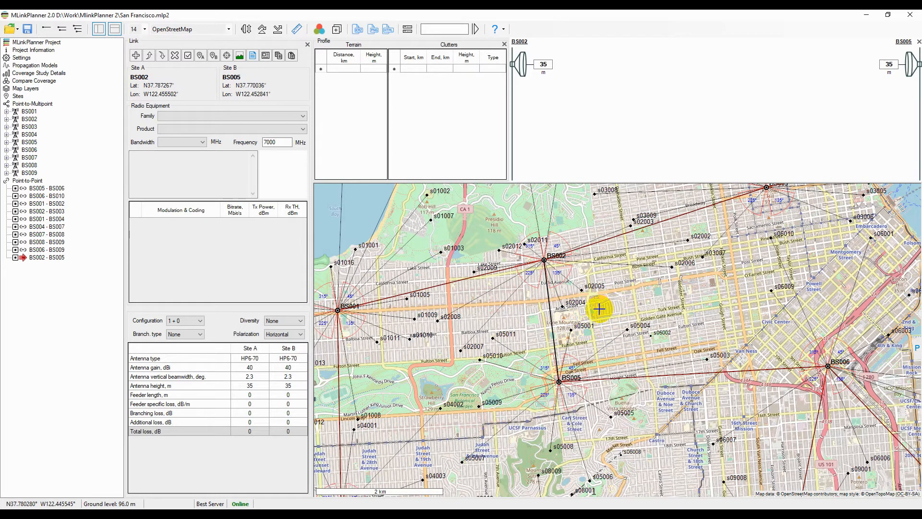
- Generate the terrain, building and forest profile of the BS002 - BS005 link with the default profile creation settings
left_click(240, 56)
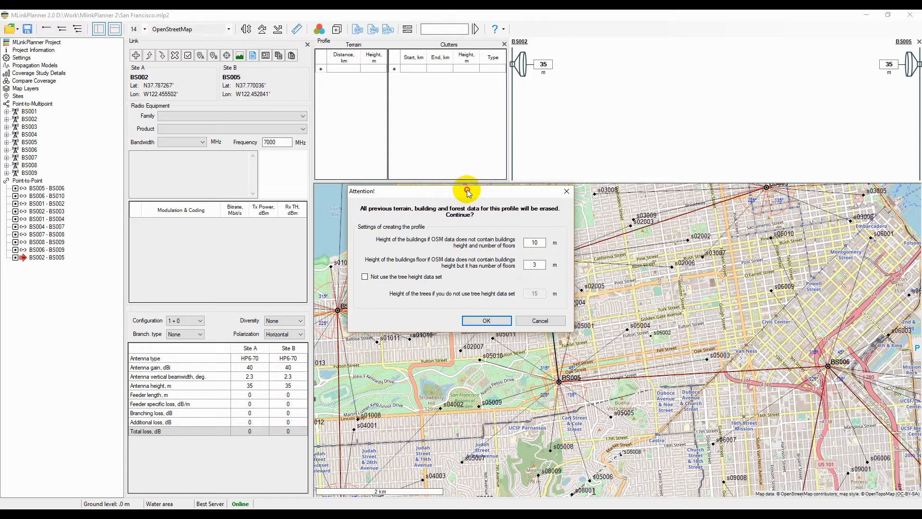
left_click_drag(468, 192, 709, 210)
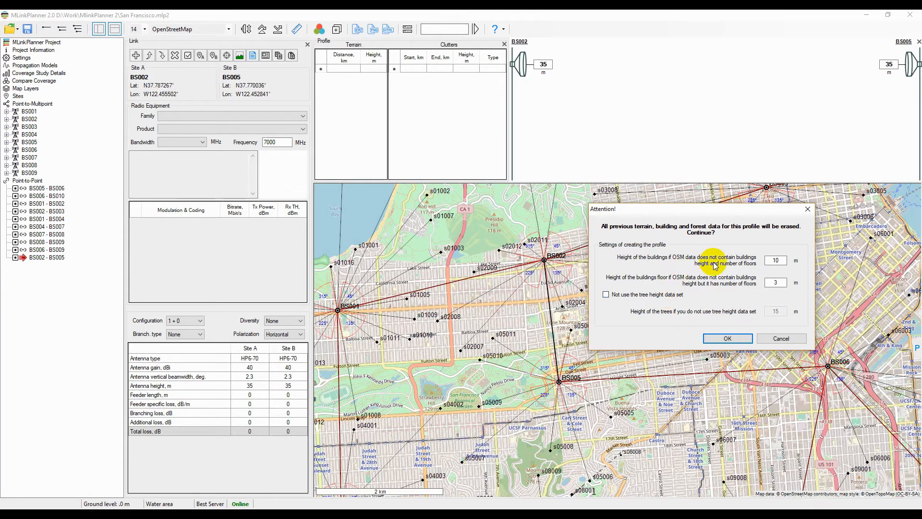
left_click(722, 339)
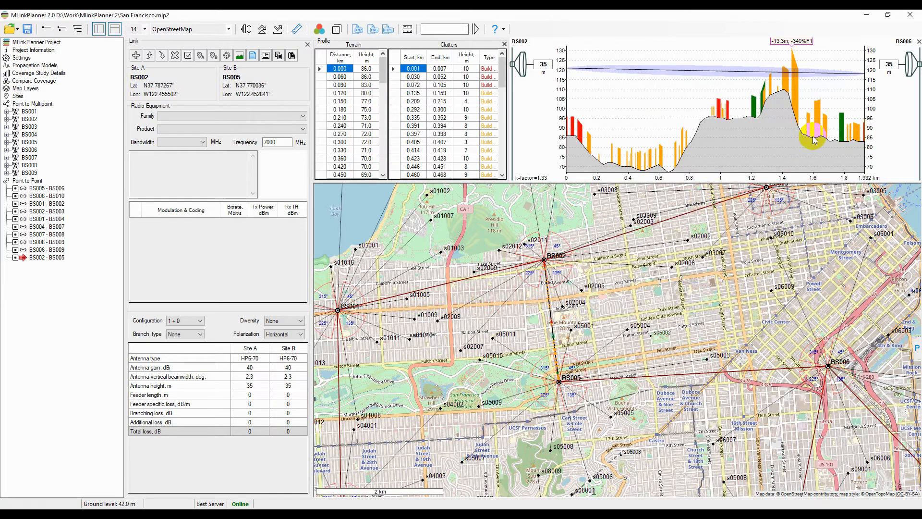
- Set the antenna height at BS005 to 55 m, after trying 50 m
left_click(888, 64)
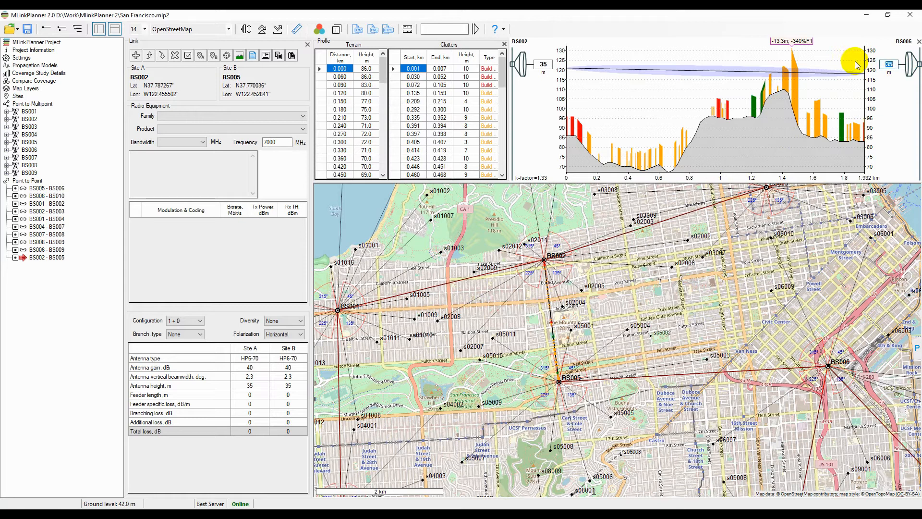
type("50")
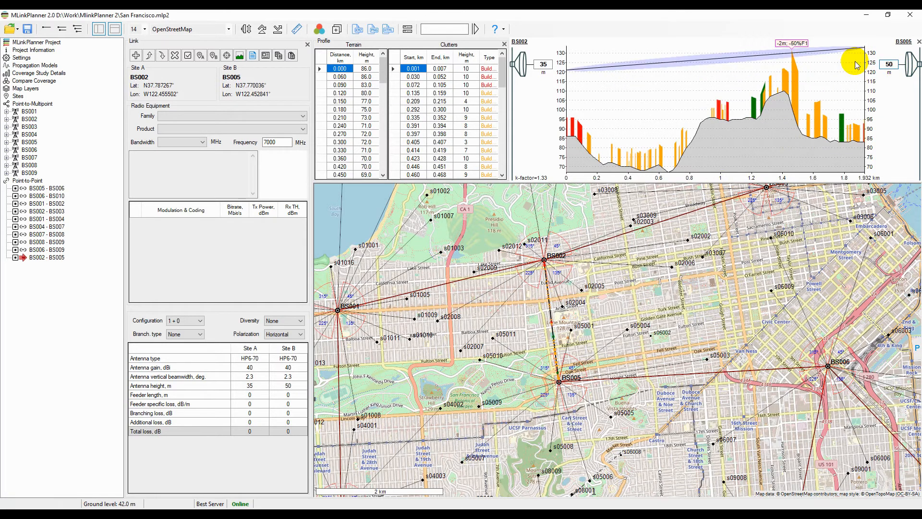
left_click(889, 64)
type("55")
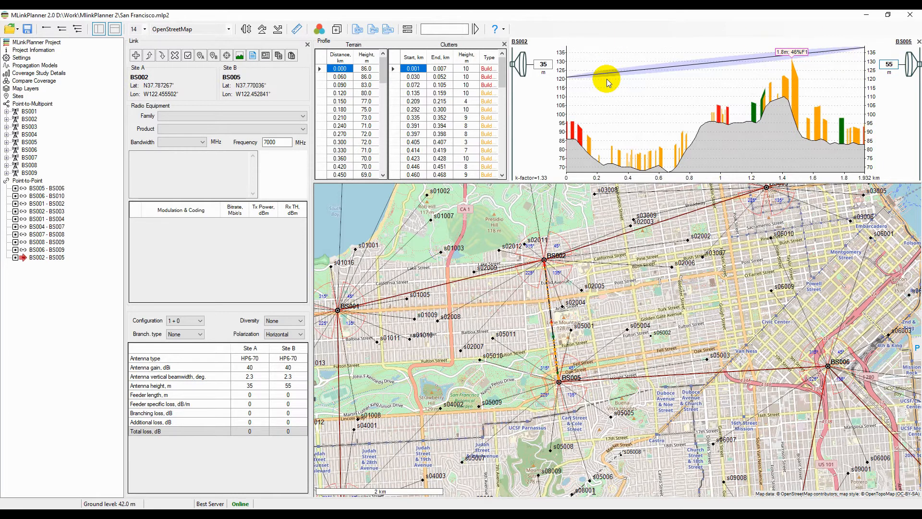
- Examine how selected stretches of the BS002 - BS005 profile correspond between the terrain and clutter tables, the graph and the map
left_click(366, 117)
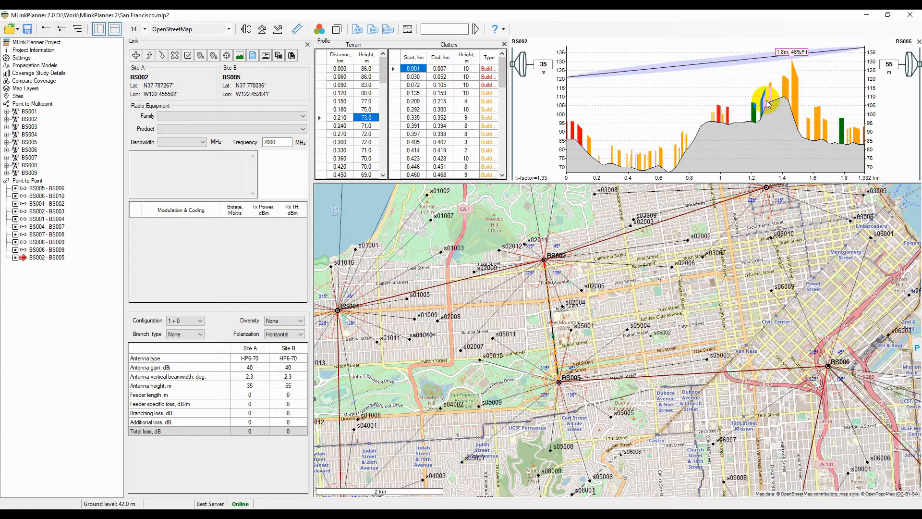
left_click(804, 70)
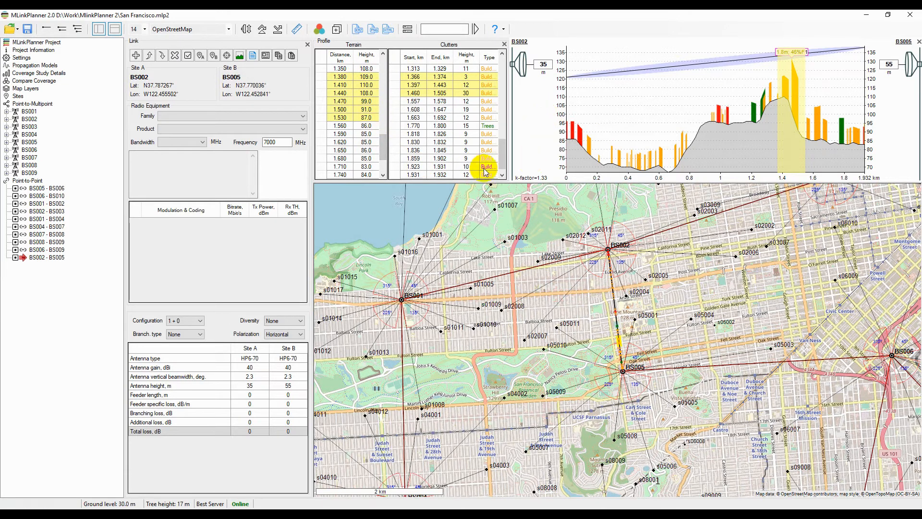
left_click_drag(504, 150, 504, 143)
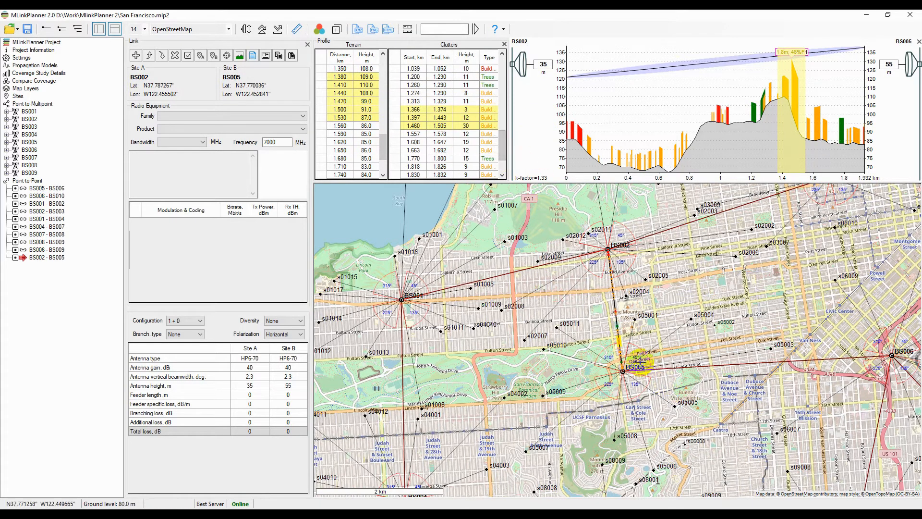
scroll(620, 345, "up", 1)
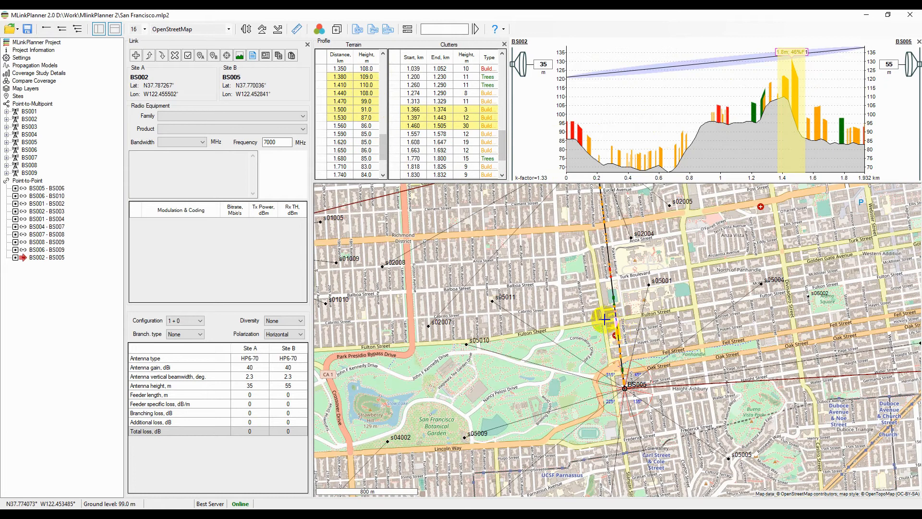
scroll(603, 319, "up", 1)
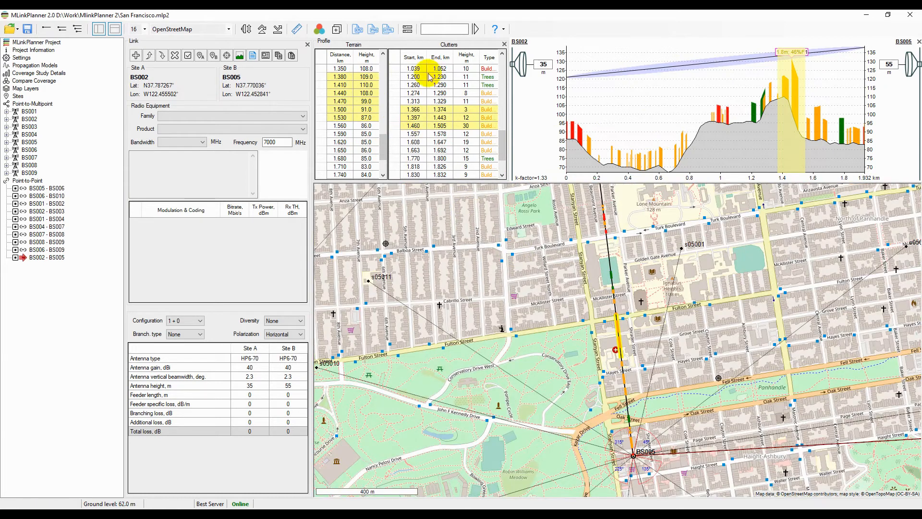
left_click_drag(408, 150, 393, 166)
left_click(393, 144)
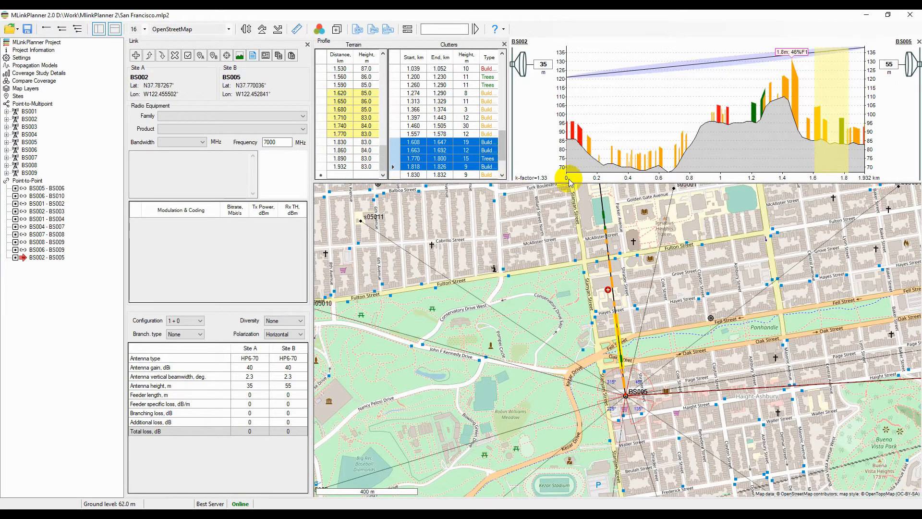
- Set the height of the building clutter segments starting from 1.274 to 1.557 km to 30 m
left_click(487, 117)
left_click_drag(474, 97, 474, 137)
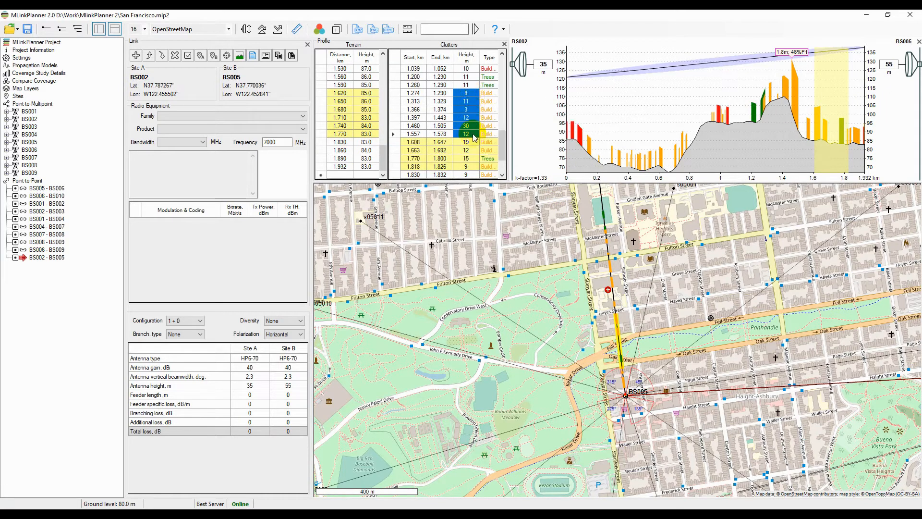
type("30")
key("Return")
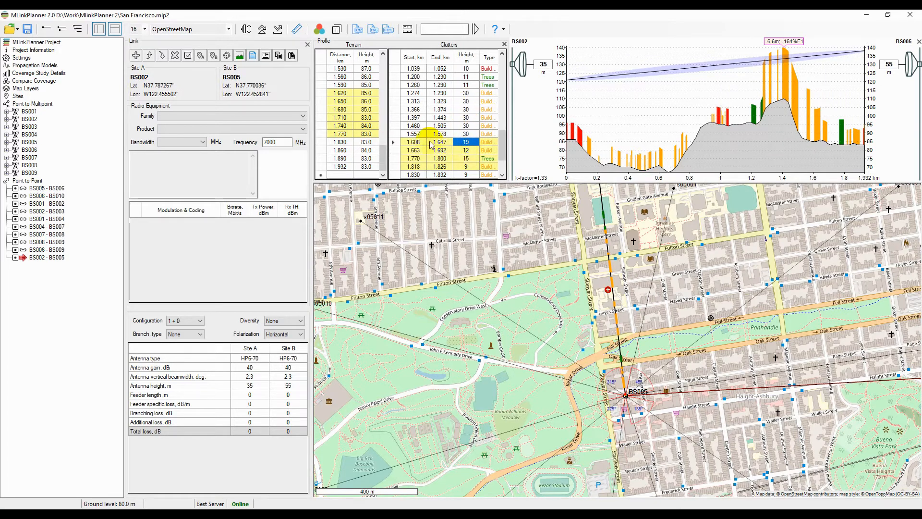
- Delete the building clutter segments between 1.274 and 1.647 km and the terrain points from 1.410 to 1.560 km
left_click_drag(366, 100, 366, 138)
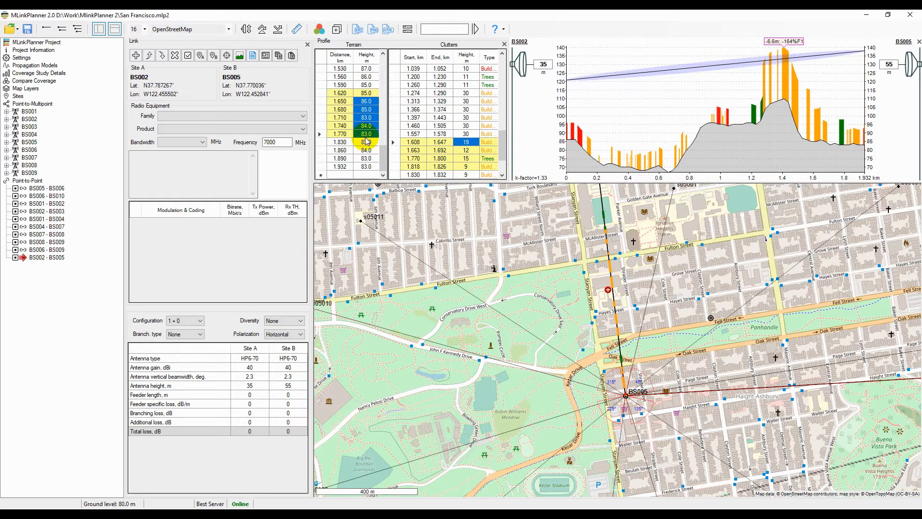
left_click(393, 101)
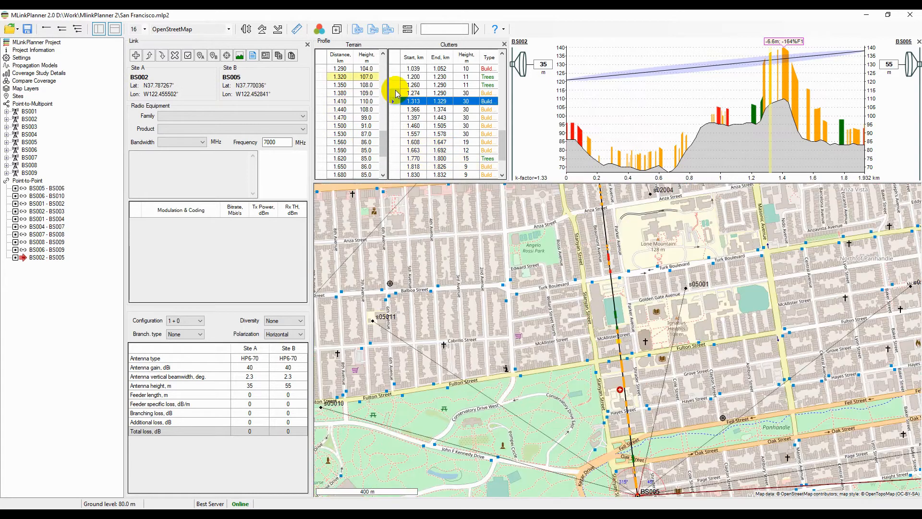
left_click_drag(395, 94, 393, 141)
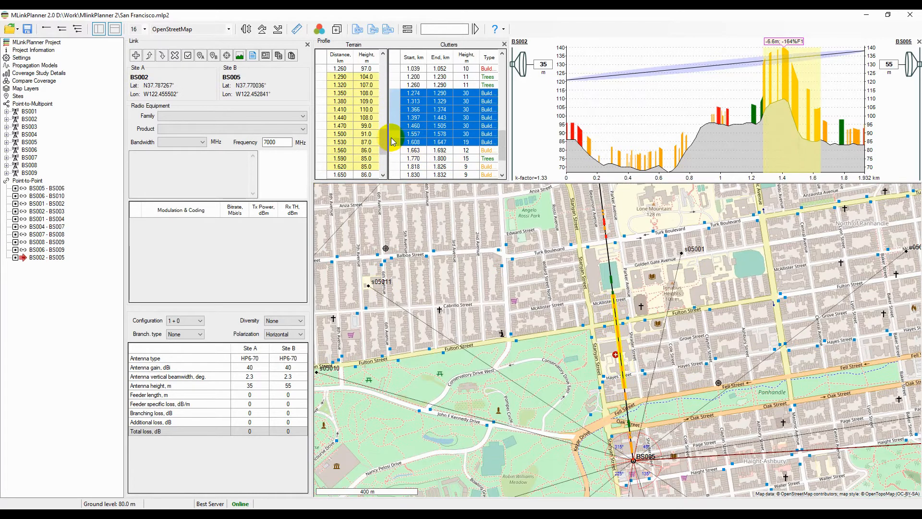
key("Delete")
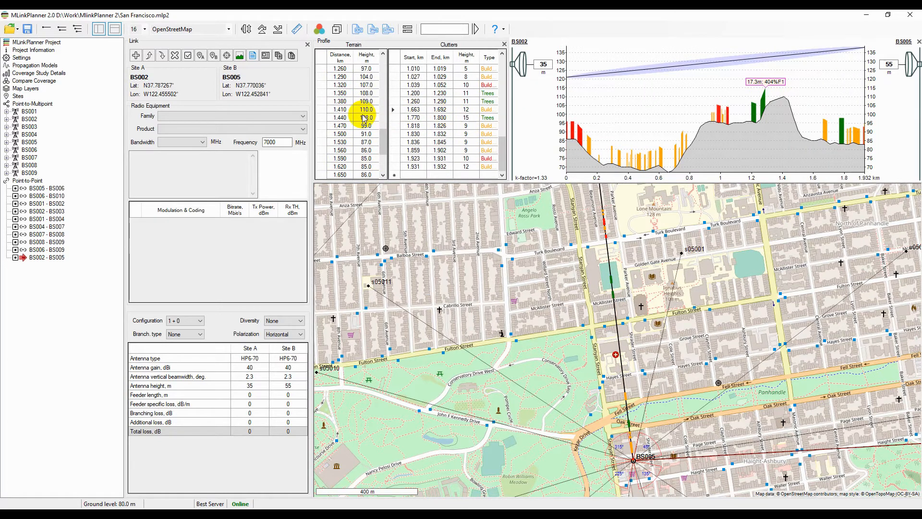
left_click_drag(320, 108, 319, 152)
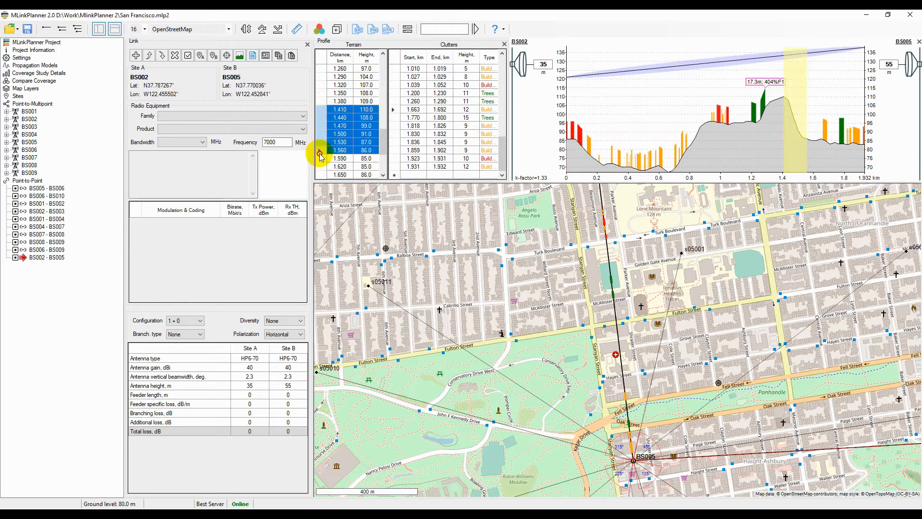
key("Delete")
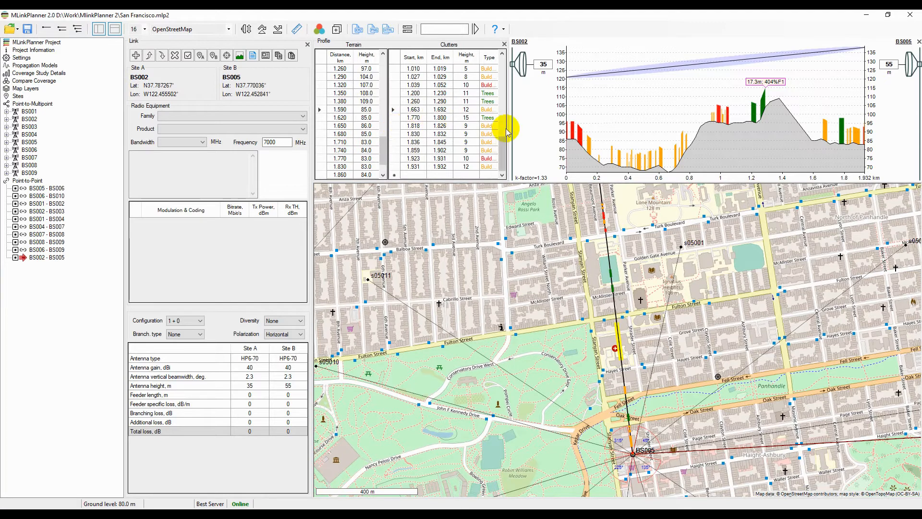
left_click(366, 117)
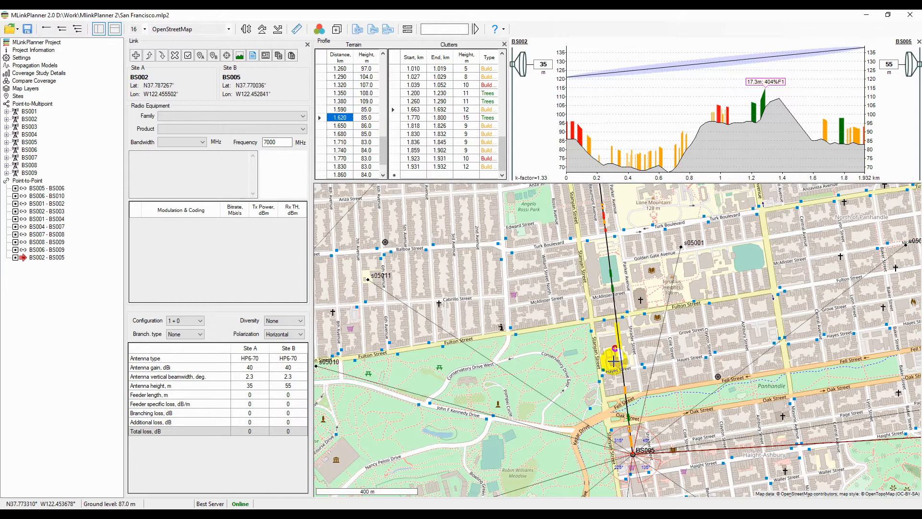
scroll(632, 366, "up", 1)
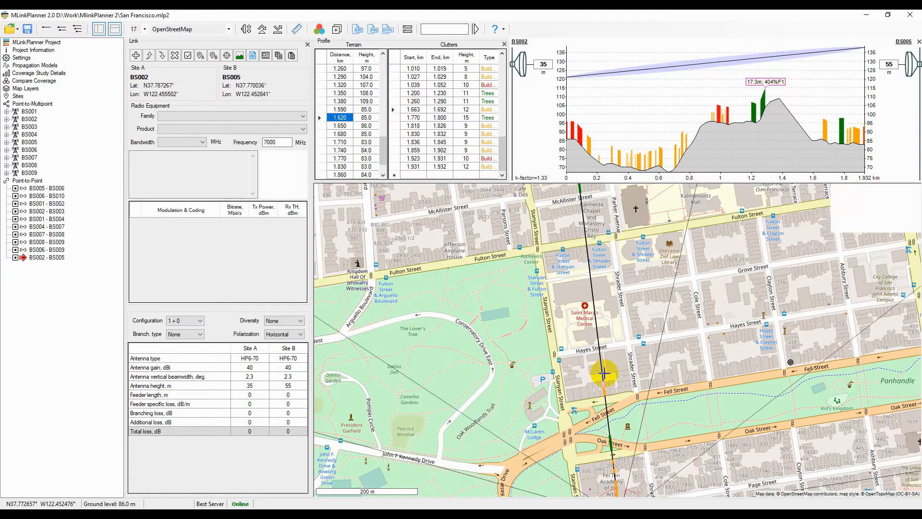
right_click(603, 372)
left_click(572, 323)
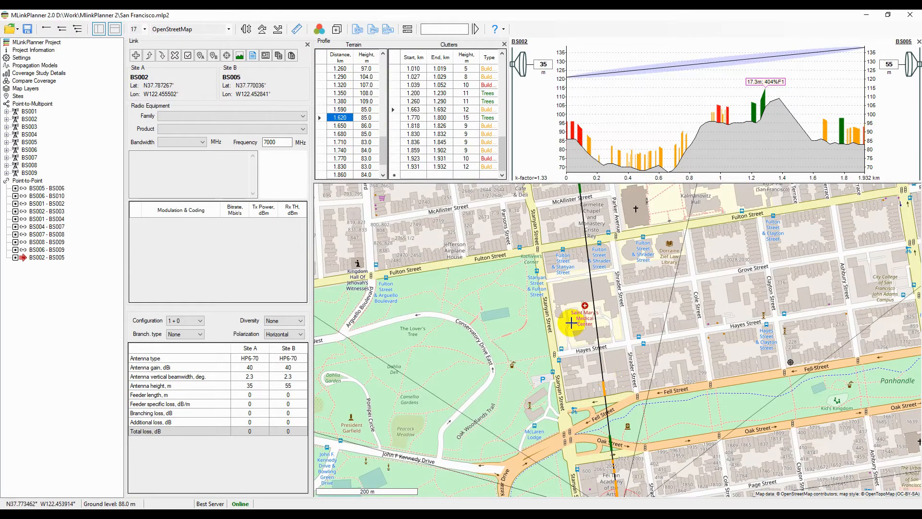
- Assign the Ceragon FibeAir IP-20A family, product RFU-D/RFU-S 28GHz and 40 MHz bandwidth to the link, and view its modulations
left_click(277, 118)
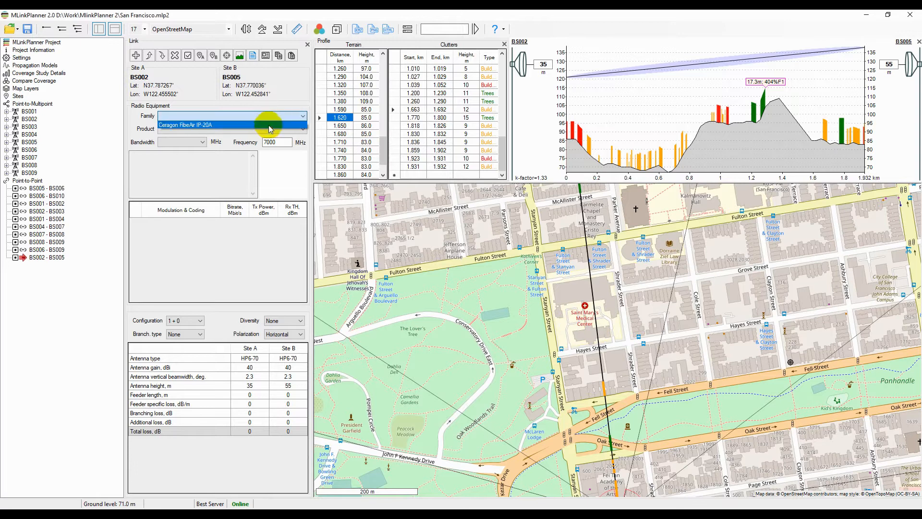
left_click(268, 125)
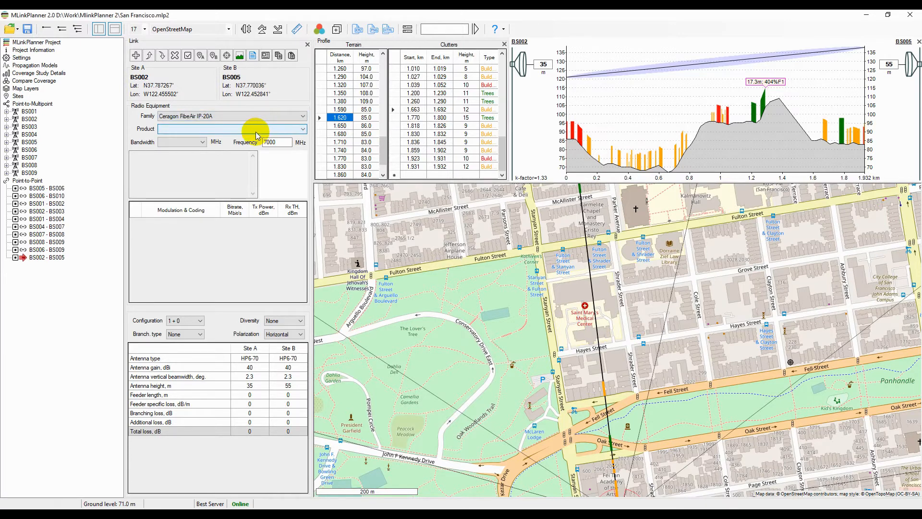
left_click(256, 135)
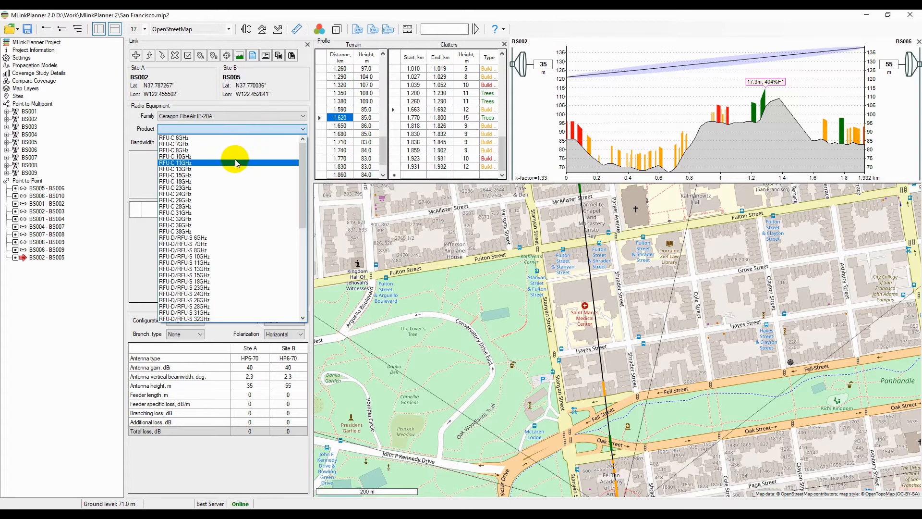
left_click(218, 306)
left_click(195, 143)
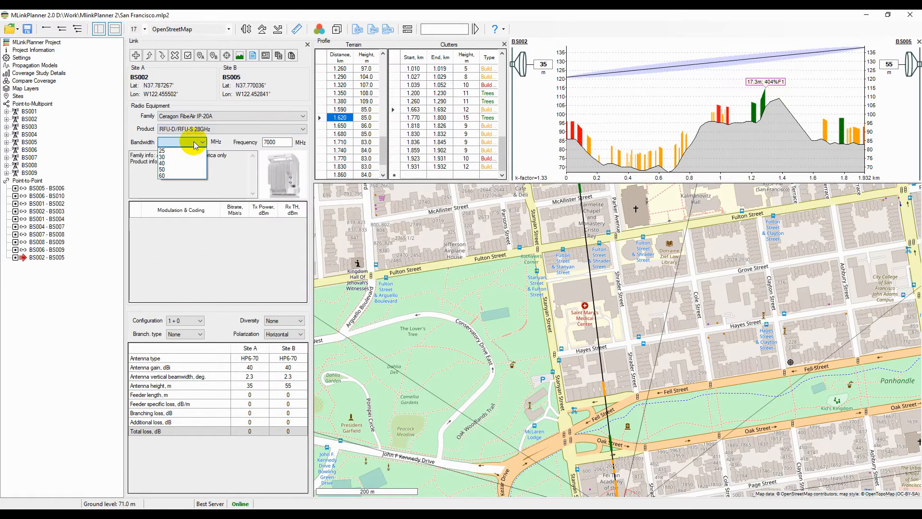
left_click(190, 162)
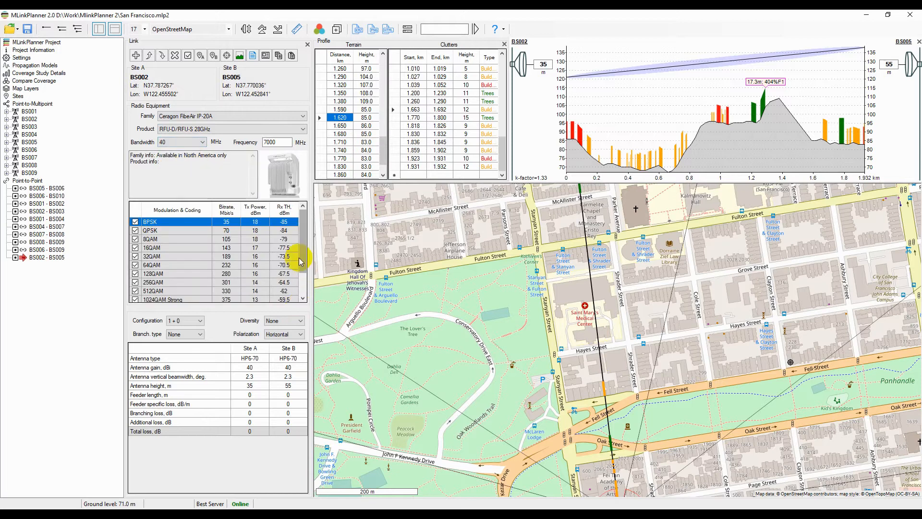
mouse_move(302, 235)
left_mouse_down()
mouse_move(306, 267)
mouse_move(307, 243)
left_mouse_up()
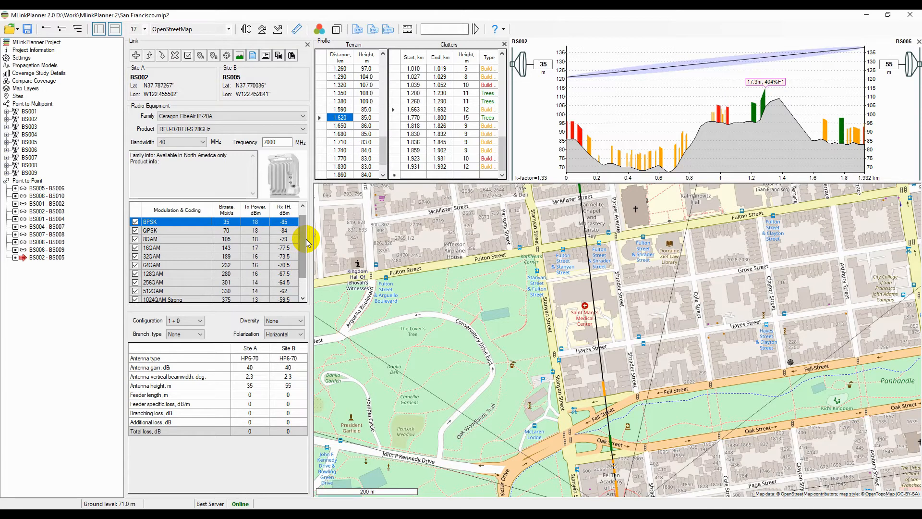
- Open the link report for BS002 - BS005 and examine the modulation and availability tables in its short version
left_click(135, 266)
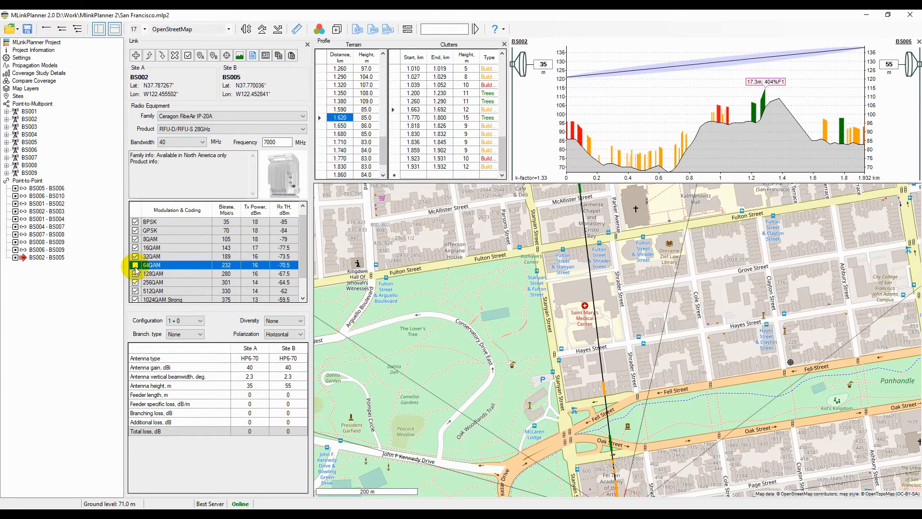
left_click(251, 57)
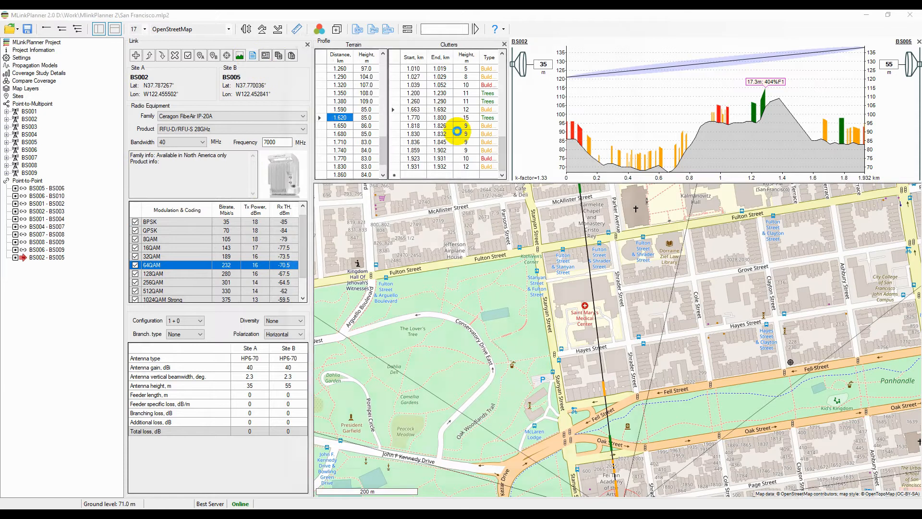
scroll(566, 210, "down", 5)
scroll(566, 211, "up", 5)
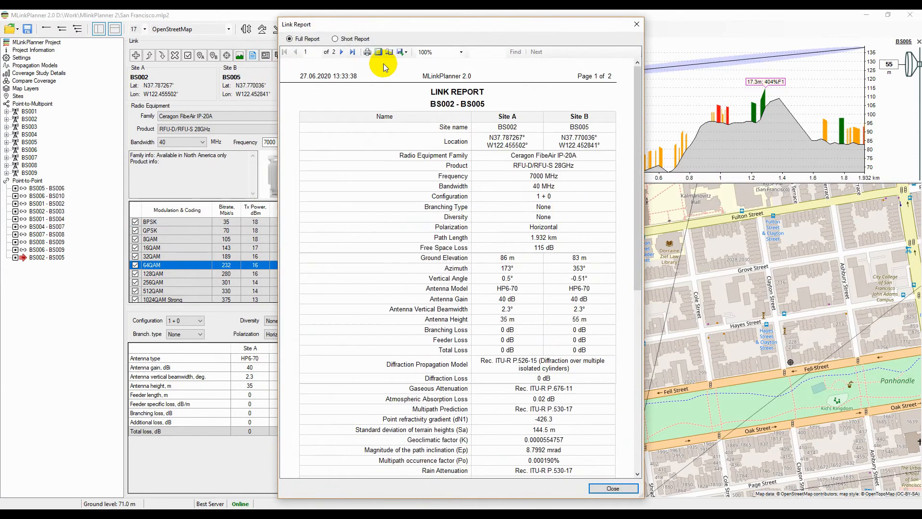
left_click(335, 39)
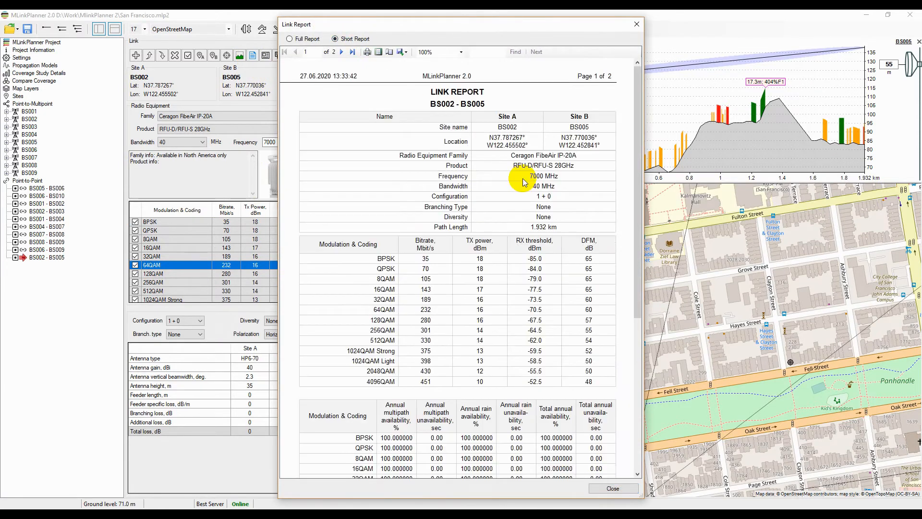
scroll(523, 181, "down", 10)
scroll(524, 181, "up", 3)
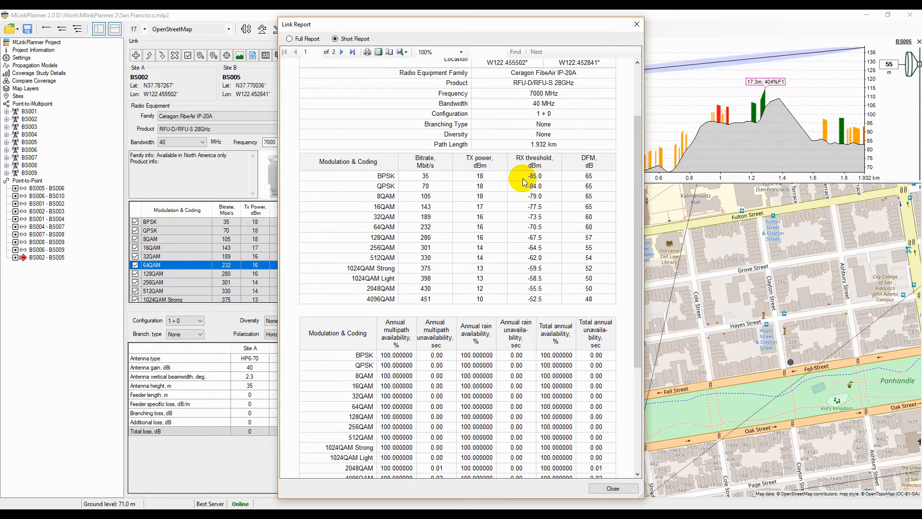
- Examine the full version of the BS002 - BS005 report, from the propagation data to the availability chart and link profile, and close it
left_click(294, 39)
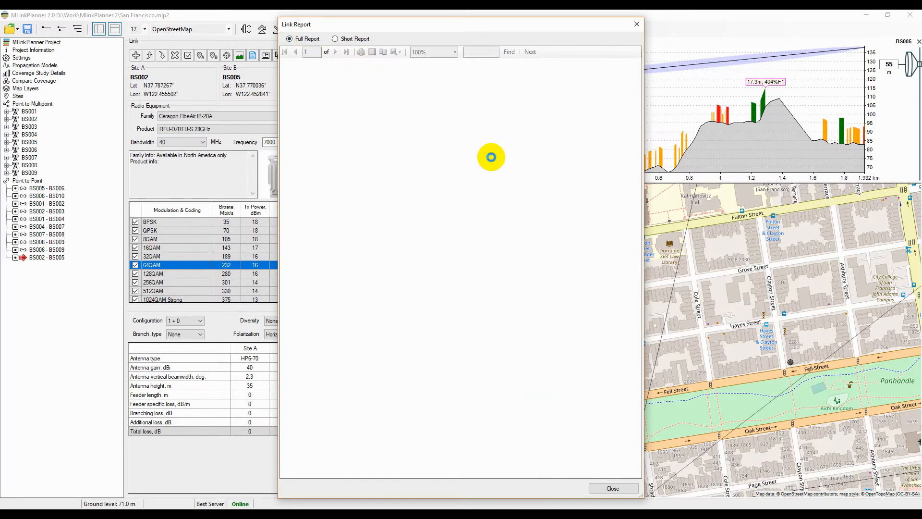
scroll(535, 196, "down", 5)
scroll(534, 195, "down", 15)
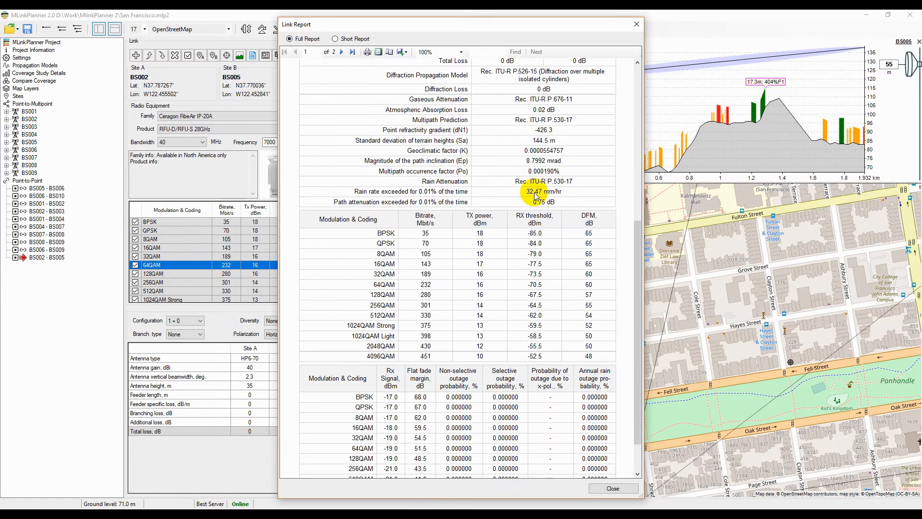
scroll(534, 196, "down", 2)
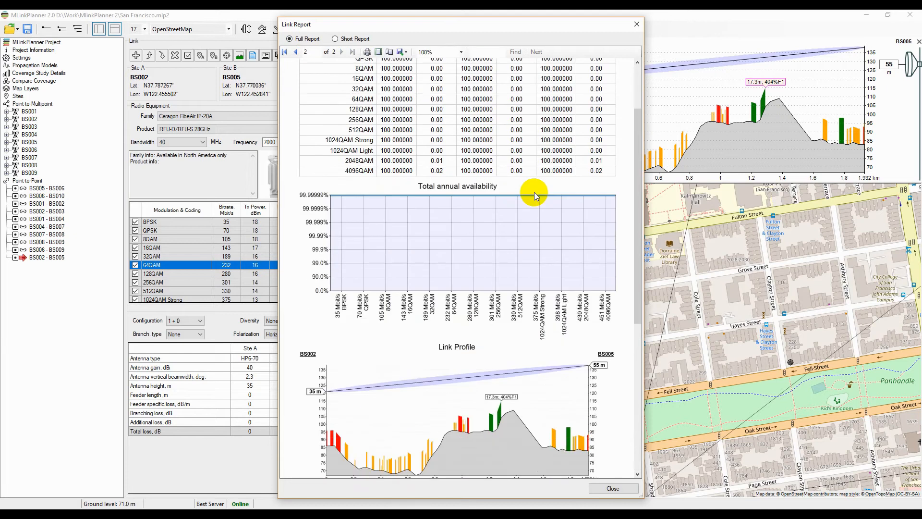
scroll(535, 196, "up", 3)
left_click(636, 25)
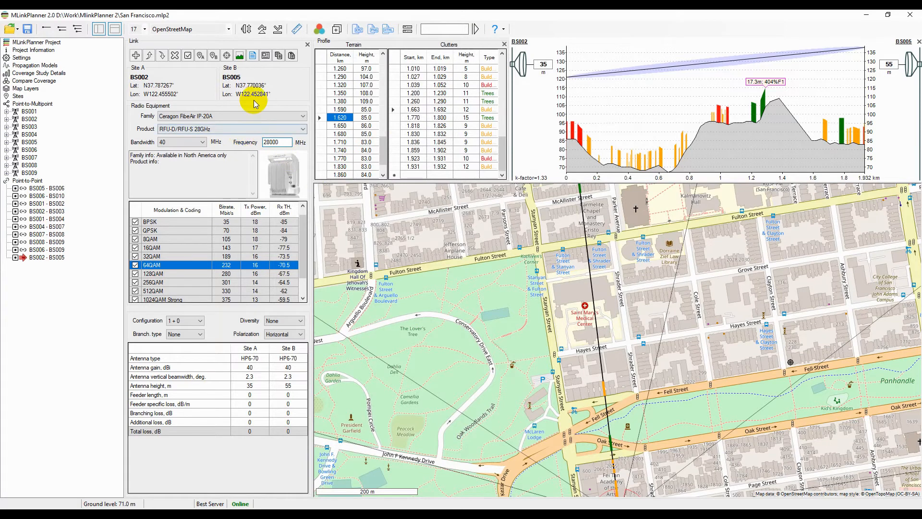
- Reopen the link report for the 28000 MHz frequency and compare the availability results in its full and short versions
left_click(253, 55)
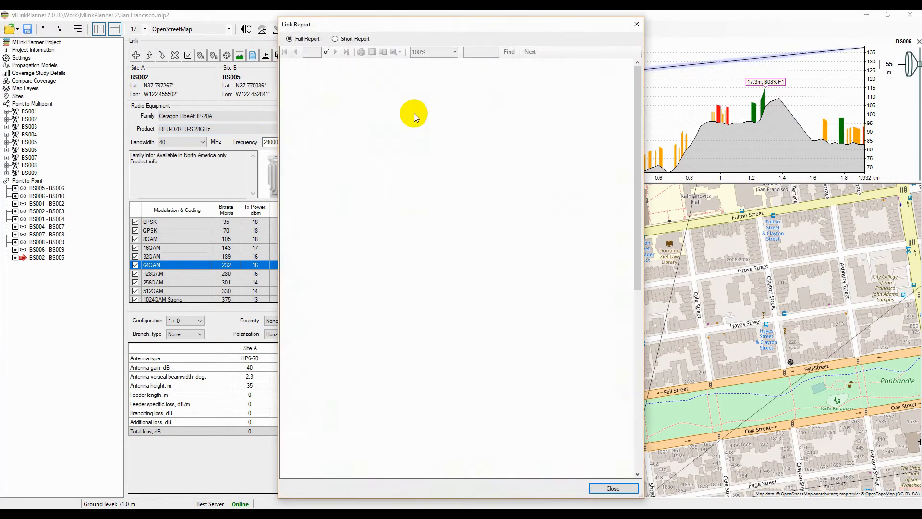
scroll(555, 190, "down", 15)
scroll(555, 190, "down", 3)
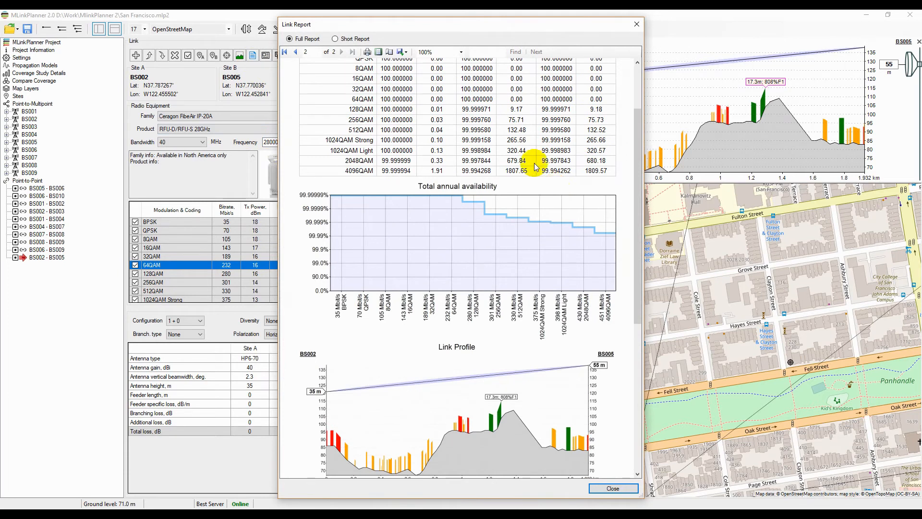
left_click(355, 39)
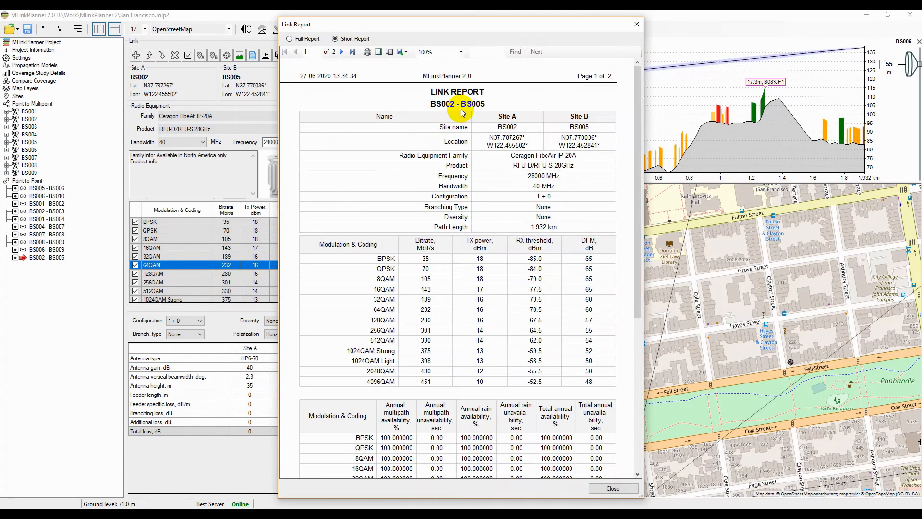
scroll(514, 164, "down", 10)
scroll(516, 168, "up", 3)
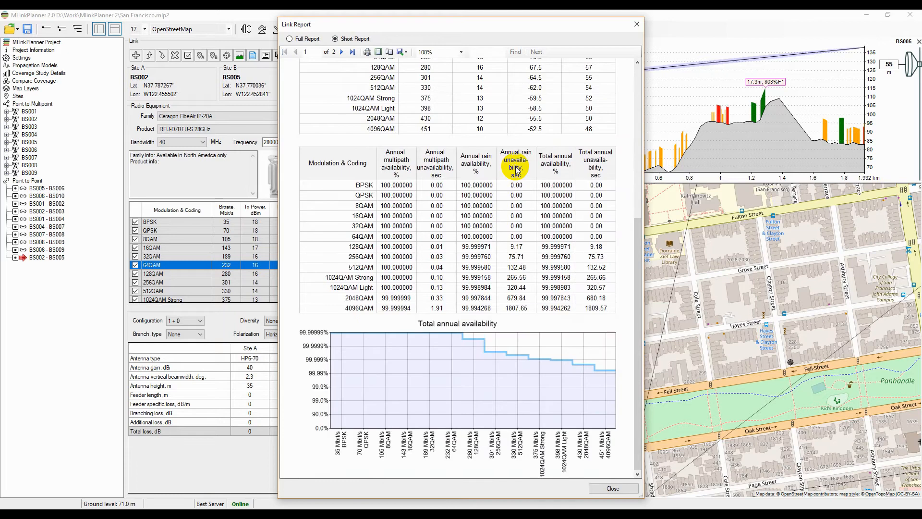
- Examine the full report's path data, modulation tables and charts, view the available export formats, and close the report without exporting
left_click(304, 41)
scroll(473, 137, "down", 8)
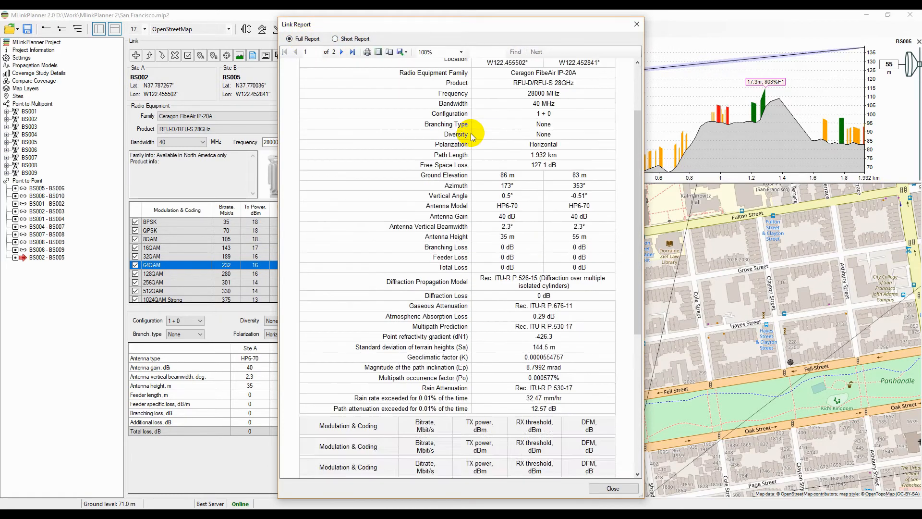
scroll(473, 137, "down", 4)
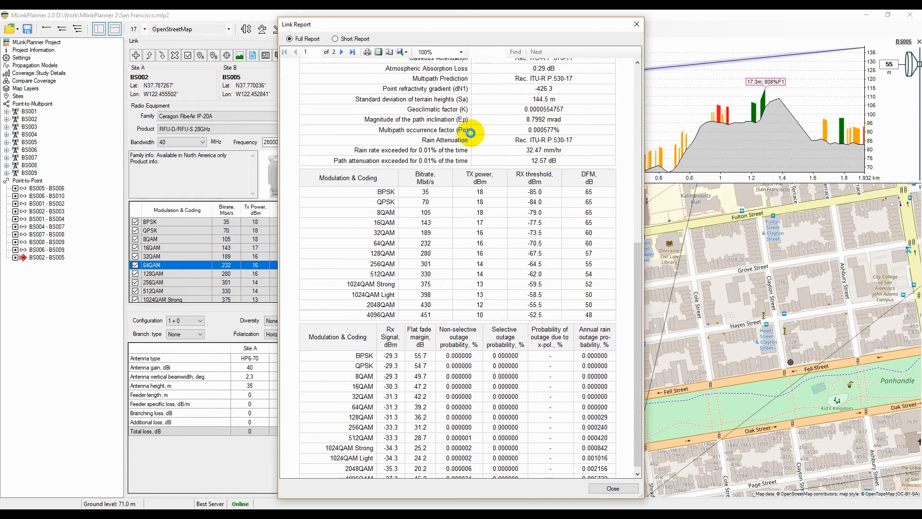
scroll(470, 133, "down", 10)
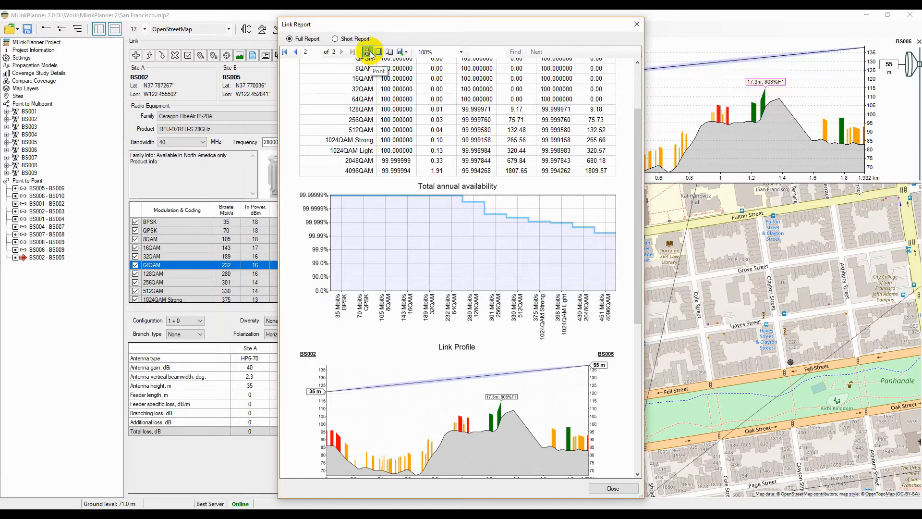
left_click(403, 52)
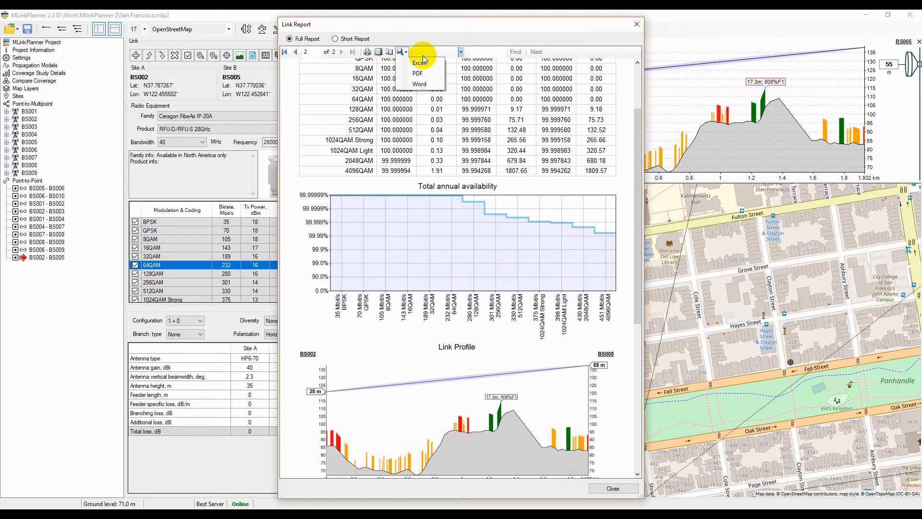
left_click(434, 32)
left_click(635, 26)
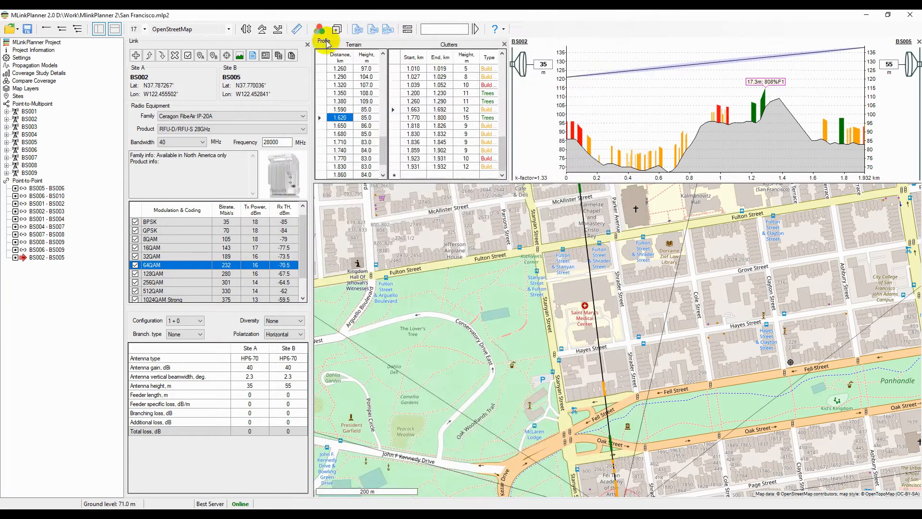
- Select Vigants-Barnet for multipath fading and Crane for rain attenuation in the project's propagation models
left_click(37, 66)
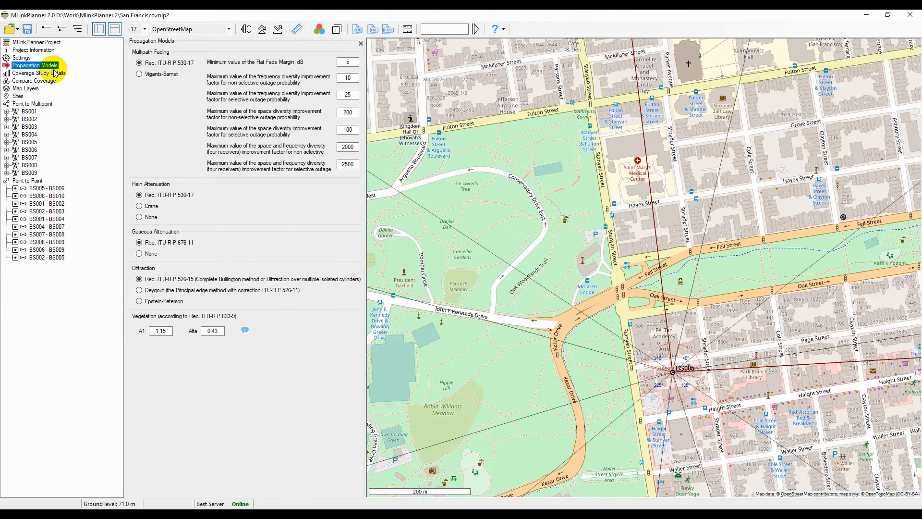
left_click(165, 77)
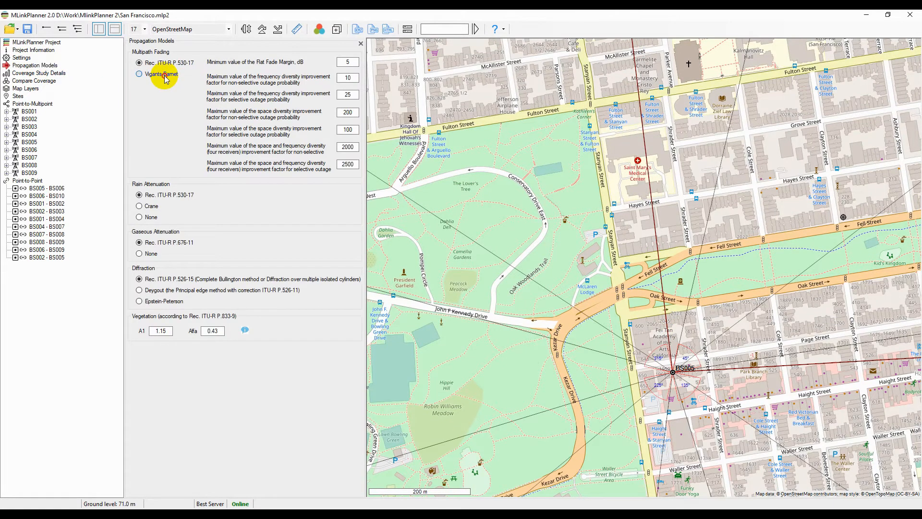
left_click(152, 126)
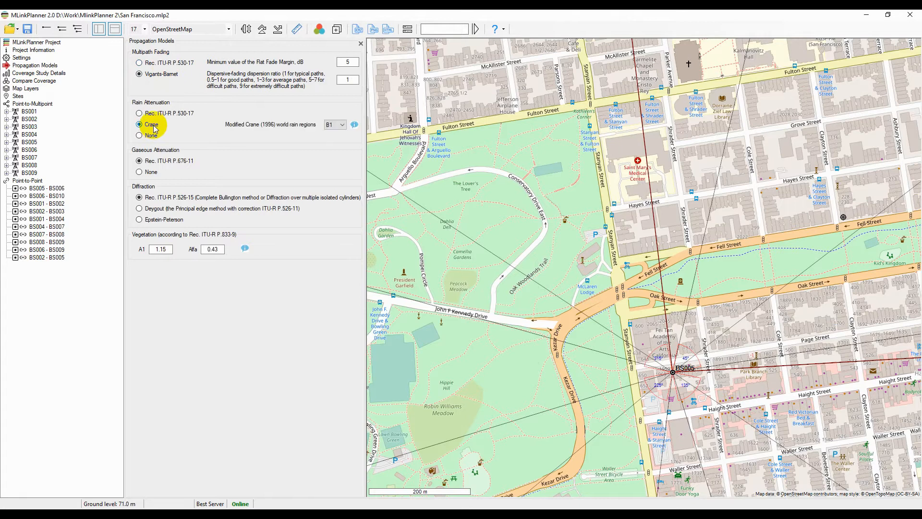
- View the Modified Crane (1996) world rain regions map and keep Rec. ITU-R P.676-11 for gaseous attenuation
left_click(347, 125)
left_click(357, 128)
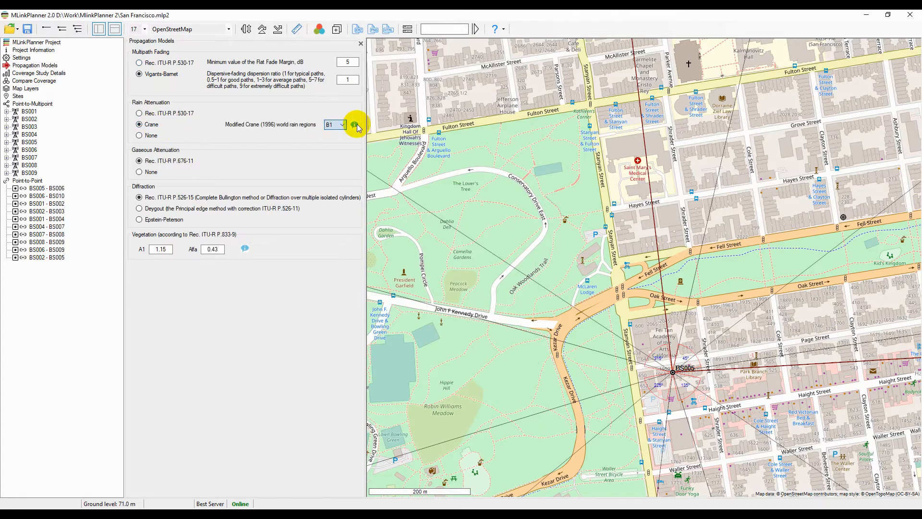
left_click(354, 125)
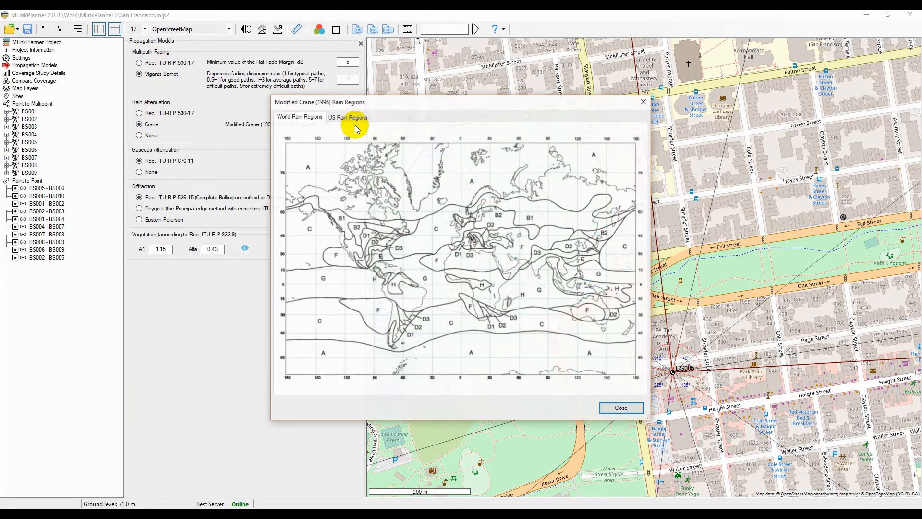
left_click(639, 103)
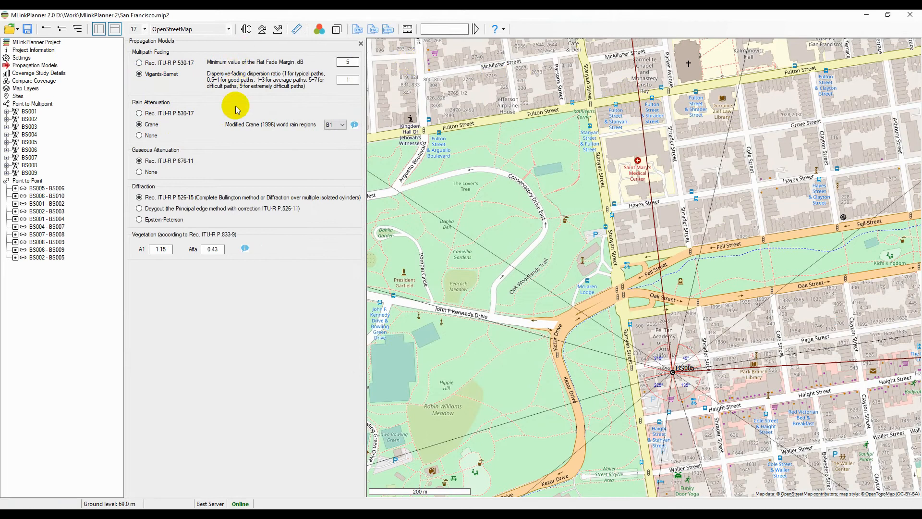
left_click(151, 161)
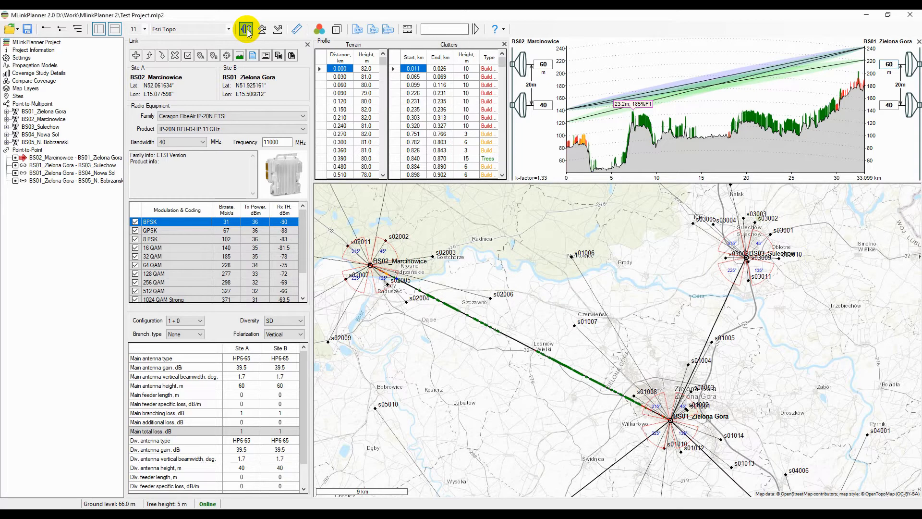
- Open antenna height optimization for the BS02_Marcinowice - BS01_Zielona Gora link and view the obstruction type and criteria options
left_click(246, 28)
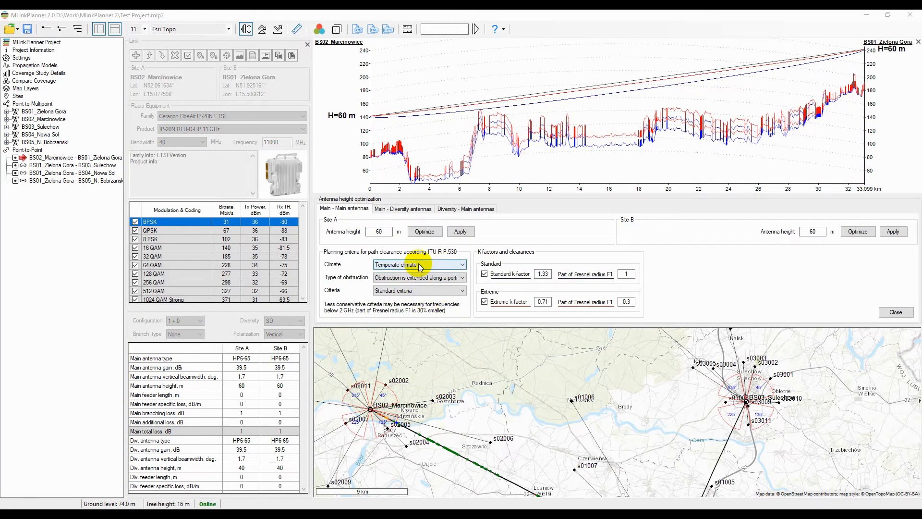
left_click(436, 279)
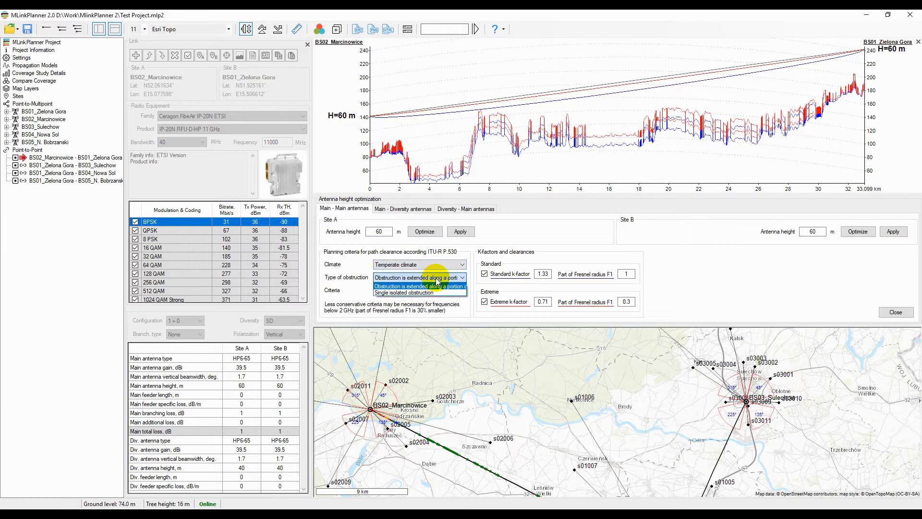
left_click(436, 279)
left_click(436, 290)
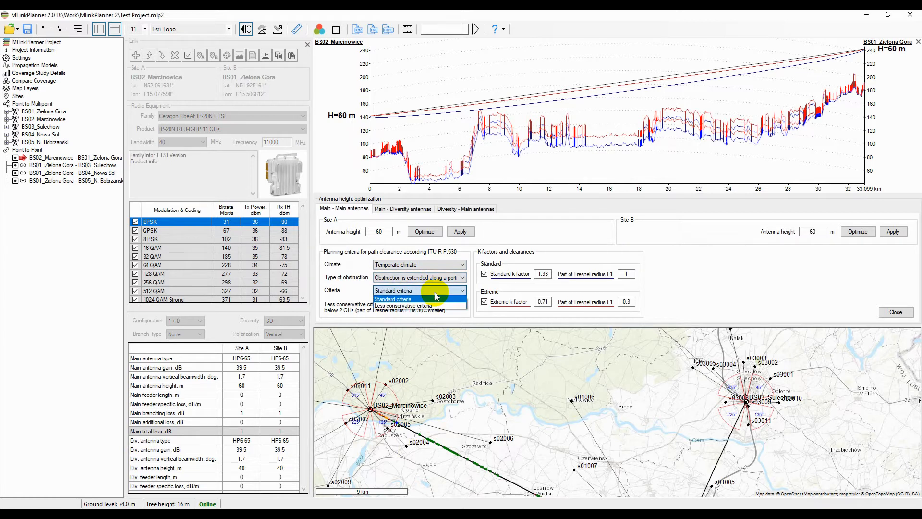
left_click(435, 291)
left_click(435, 279)
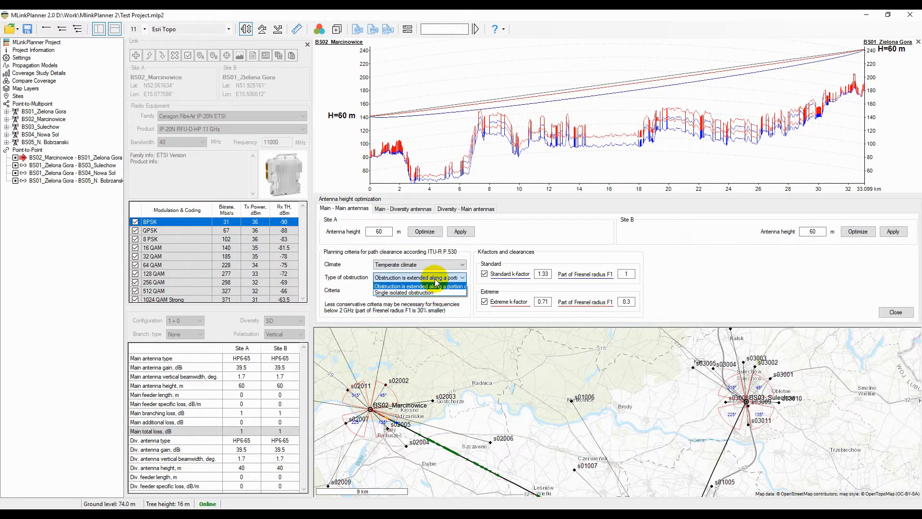
left_click(435, 280)
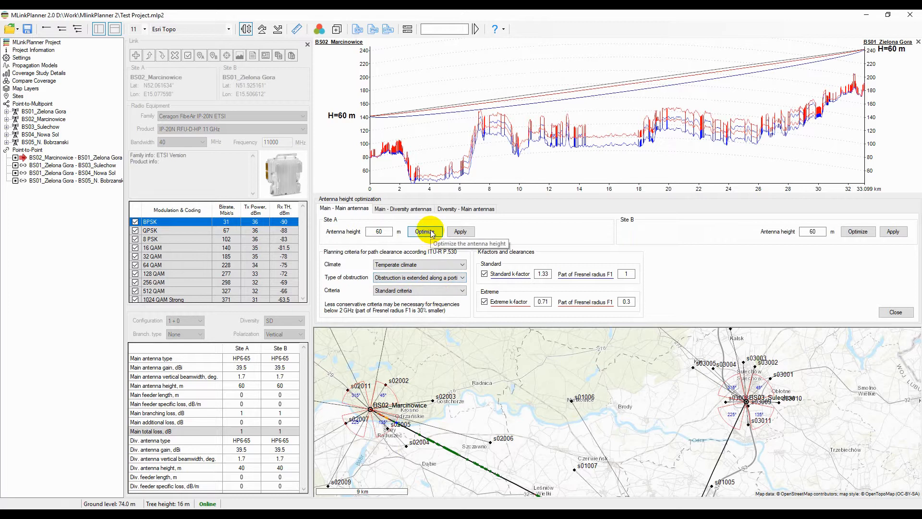
- Optimize the main antenna height at site A, apply it to the link, and close the height optimization
left_click(425, 231)
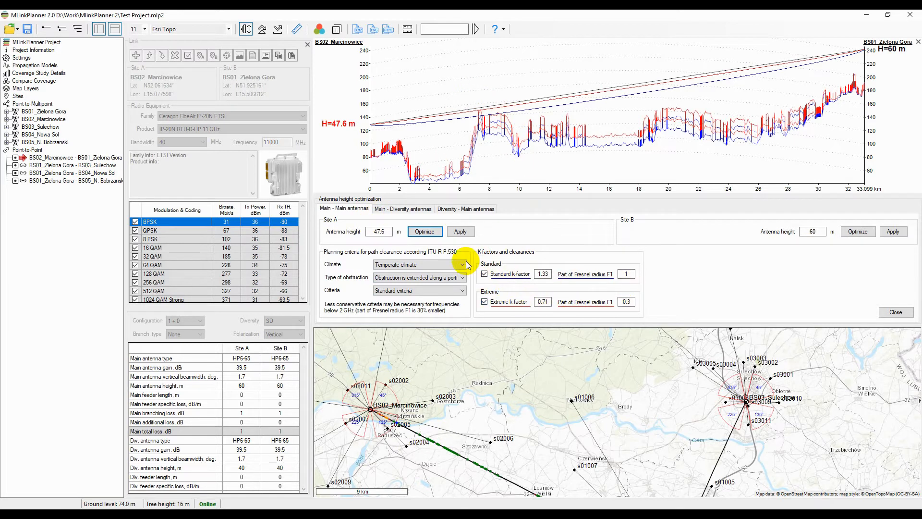
left_click(460, 232)
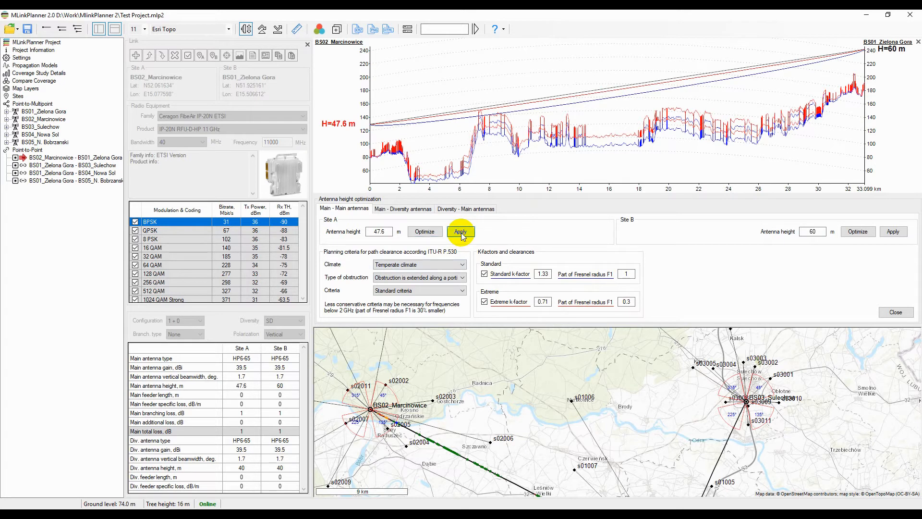
left_click(891, 312)
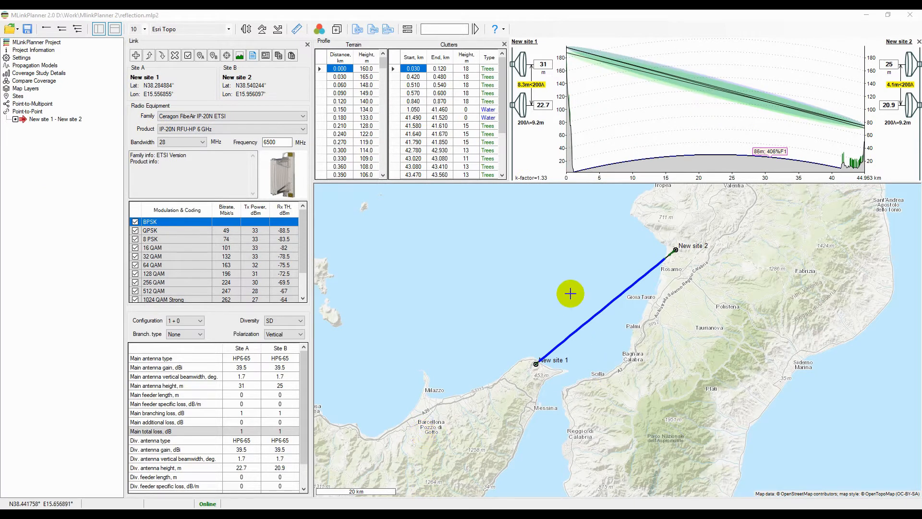
- Open the reflection analysis for the New site 1 - New site 2 link in the reflection project
left_click_drag(588, 255, 571, 263)
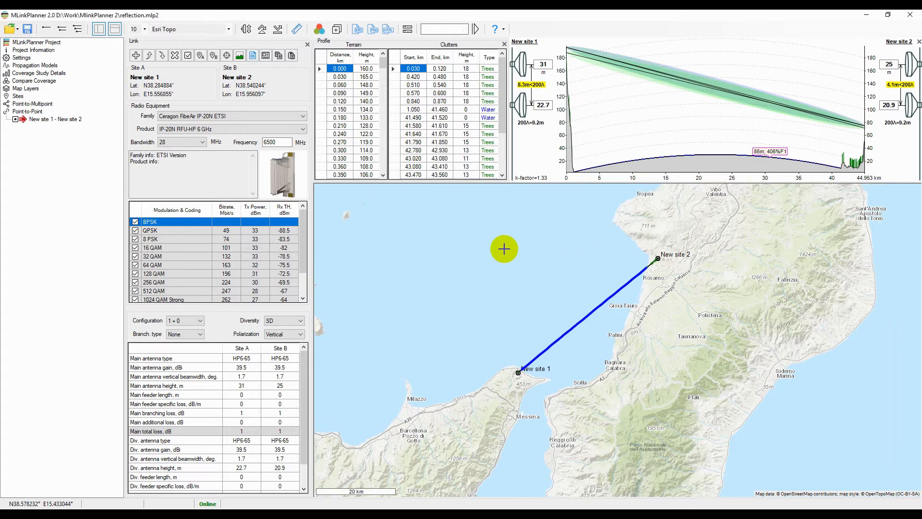
left_click(277, 30)
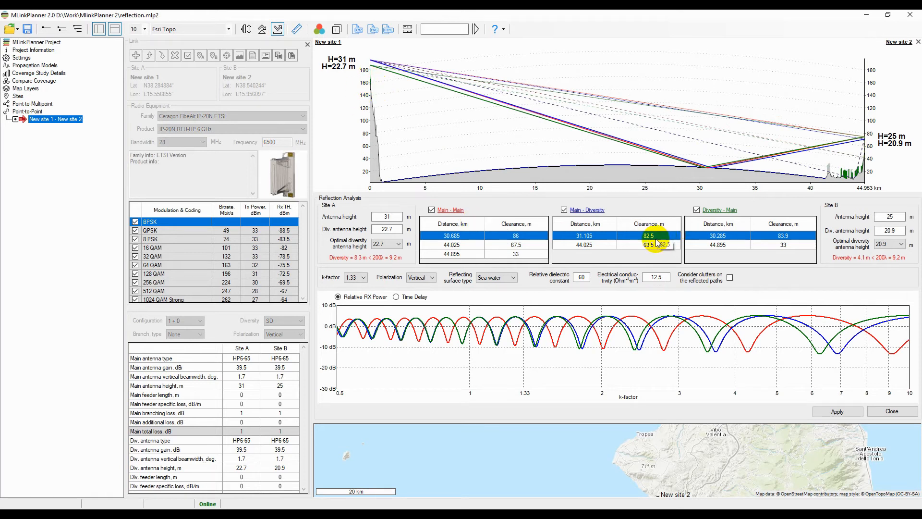
- Compare the 30.685 and 44.025 km Main - Main reflection points and select the 44.025 km Main - Diversity point
left_click(630, 247)
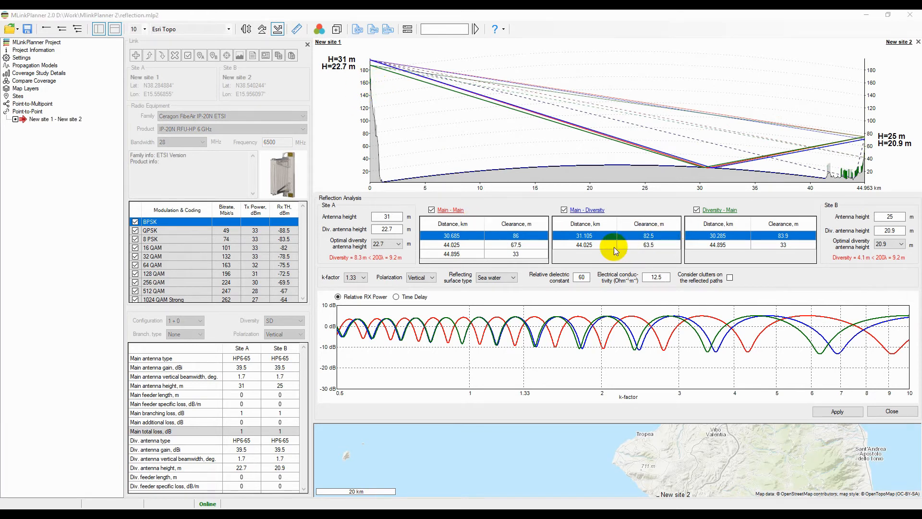
left_click(612, 236)
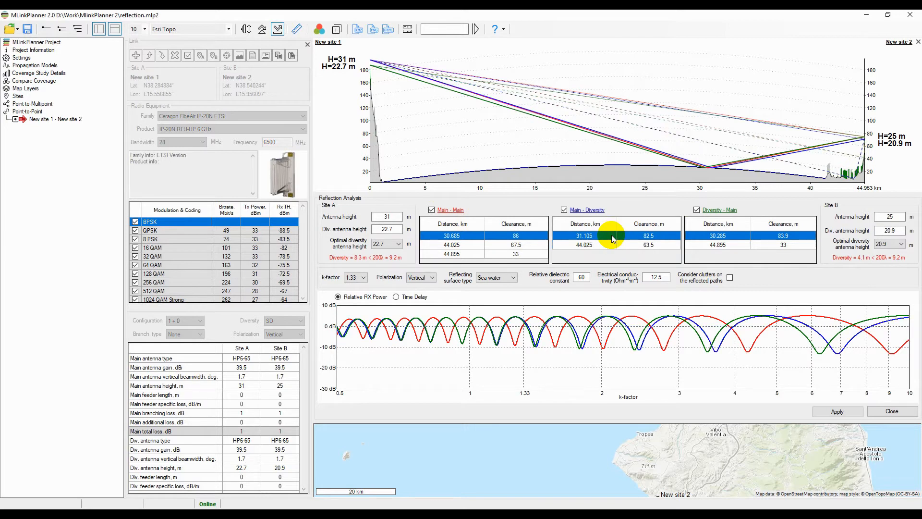
left_click(524, 246)
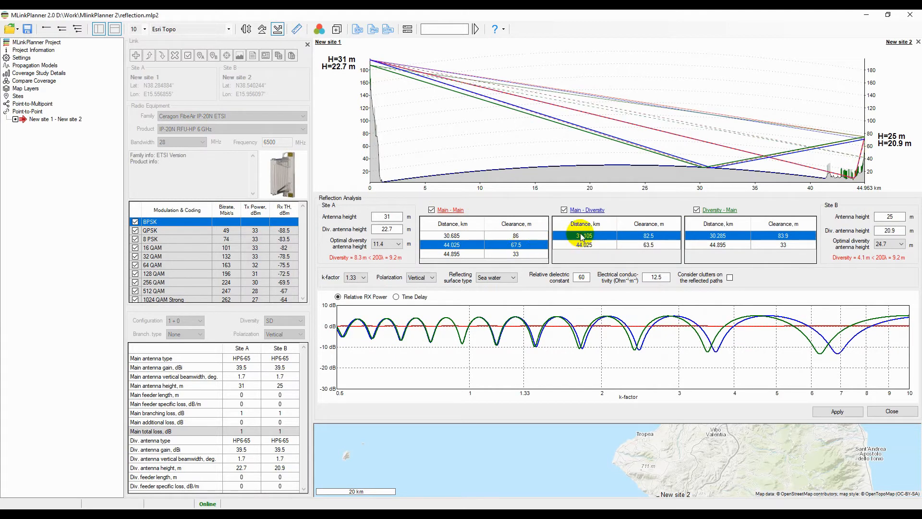
left_click(515, 236)
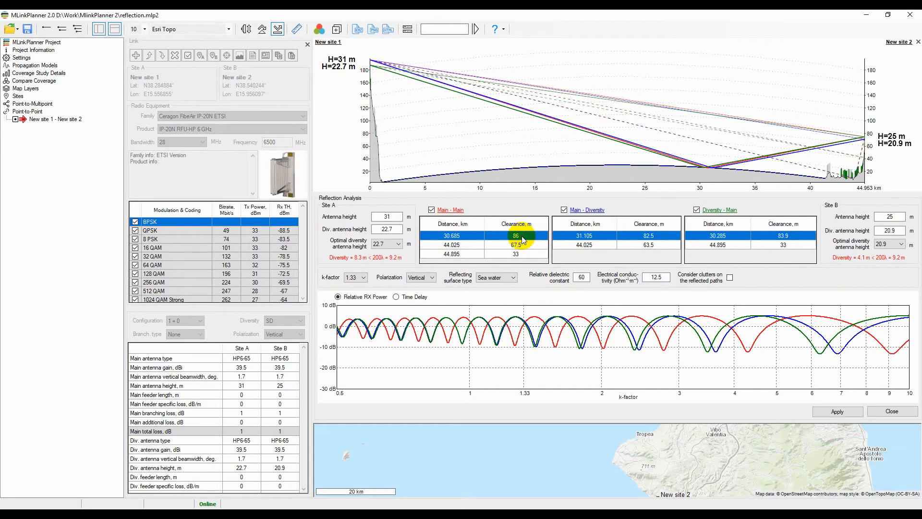
left_click(622, 245)
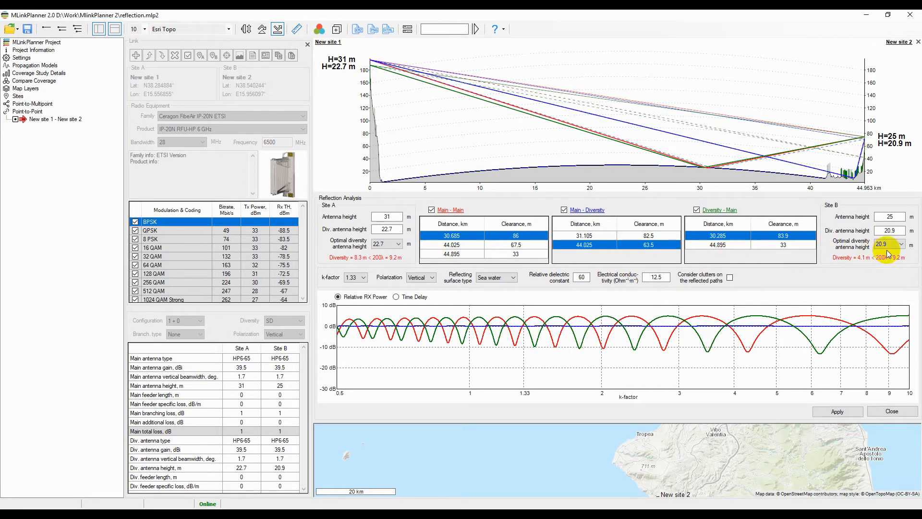
- Set the optimal diversity antenna height to 12.8 m at site B, and at site A try 6 m before choosing 22.7 m
left_click(901, 244)
left_click(896, 259)
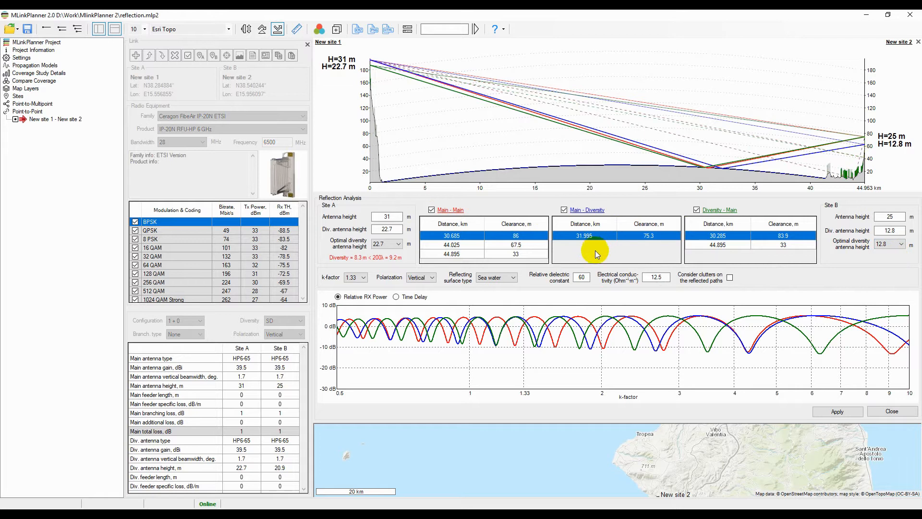
left_click(391, 245)
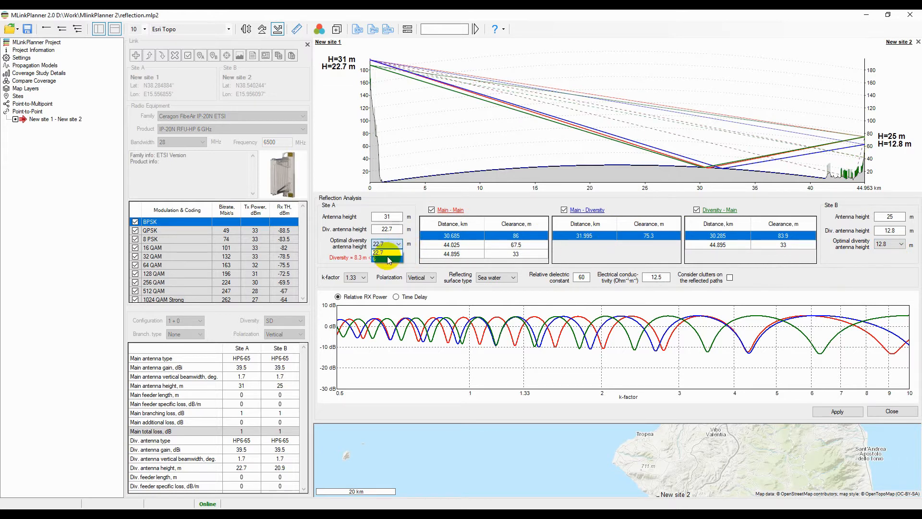
left_click(388, 259)
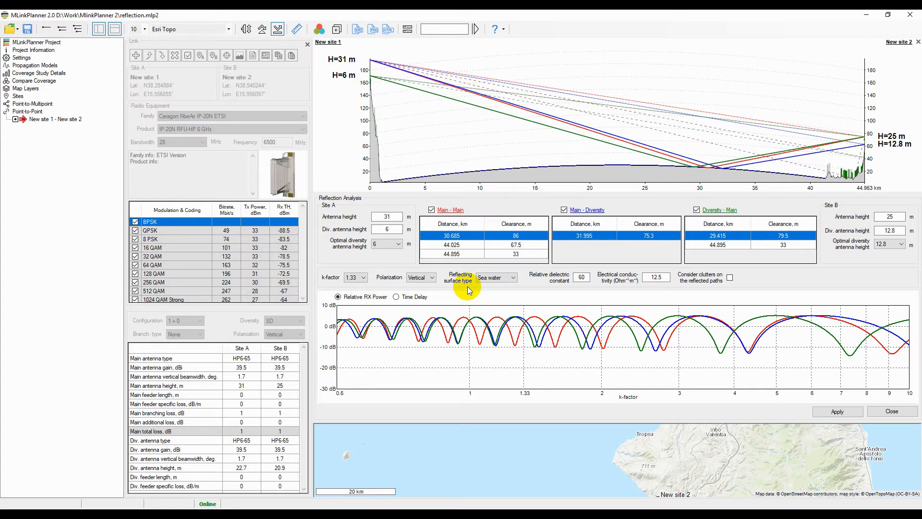
left_click(389, 244)
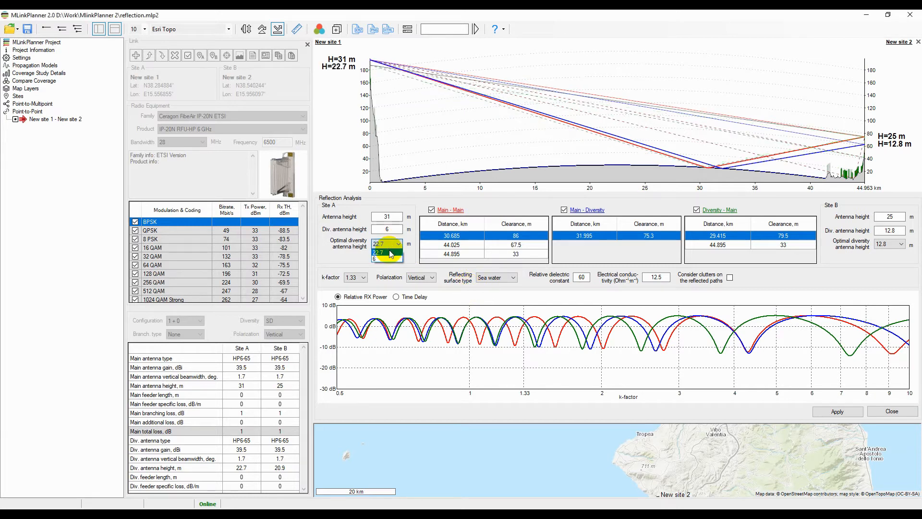
left_click(389, 253)
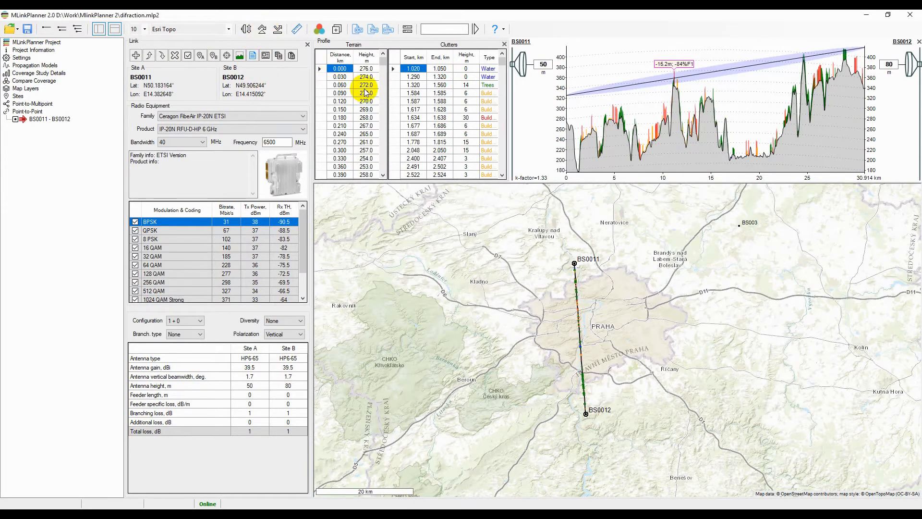
- Open the BS0011 - BS0012 diffraction analysis and compare the Complete Bullington method with diffraction over multiple isolated cylinders
left_click(266, 32)
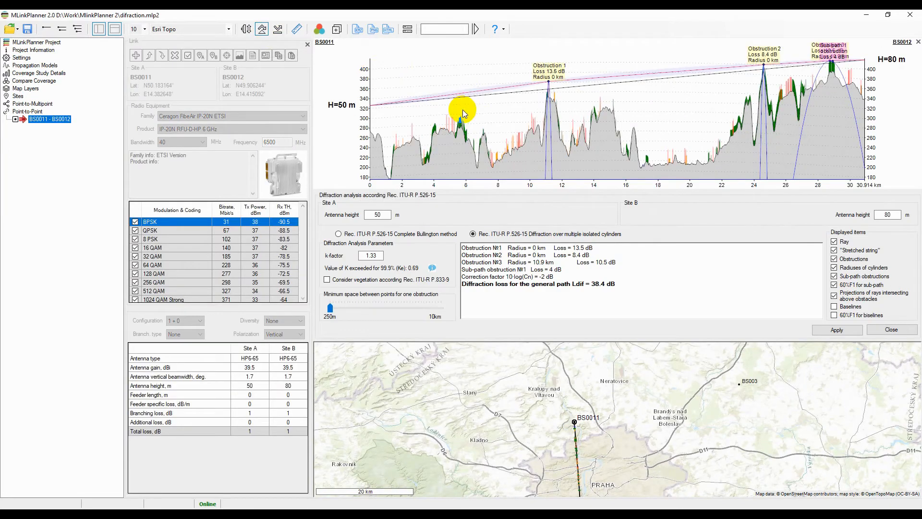
left_click(374, 233)
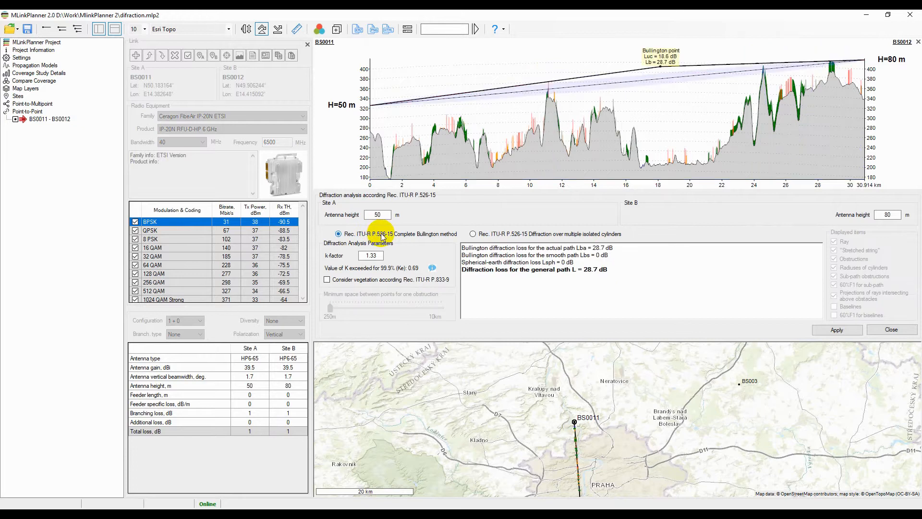
left_click(499, 234)
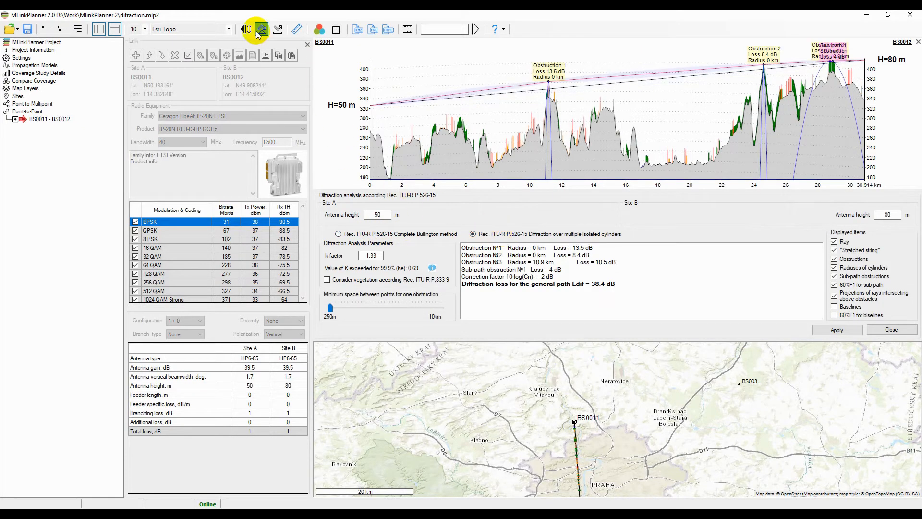
- Set the diffraction propagation model to Deygout and open the diffraction analysis for the BS0011 - BS0012 link
left_click(26, 66)
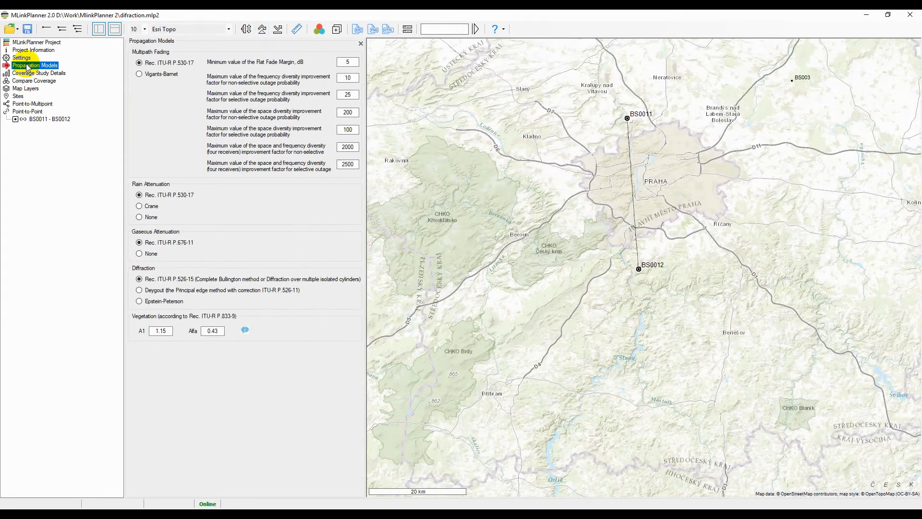
left_click(190, 290)
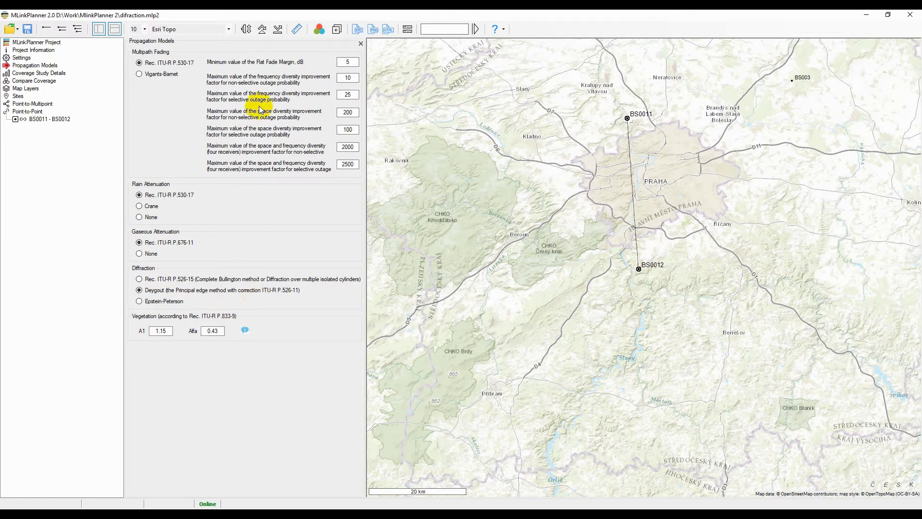
left_click(260, 33)
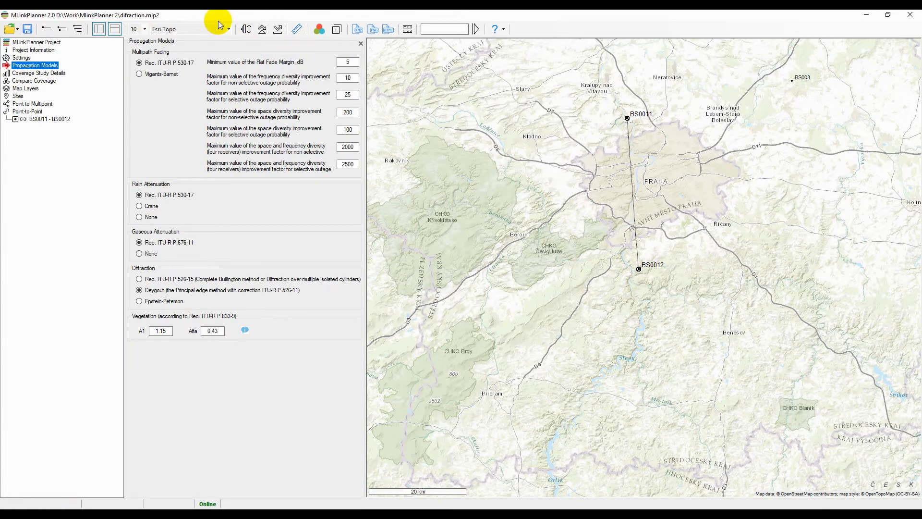
left_click(58, 118)
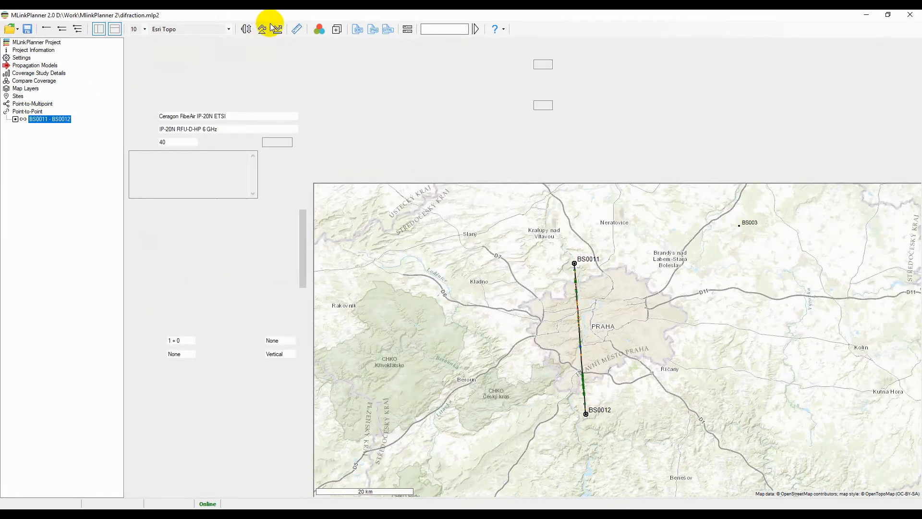
left_click(261, 31)
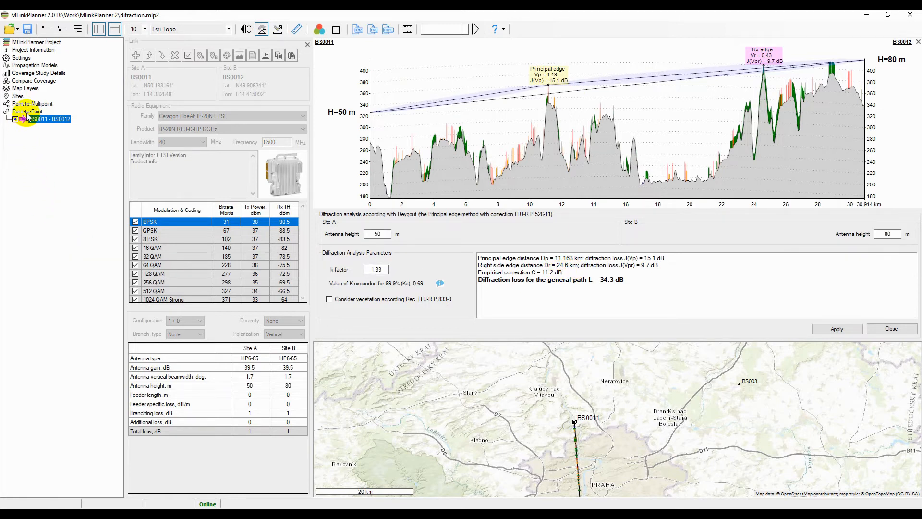
- Change the diffraction propagation model to Epstein-Peterson and reopen the diffraction analysis for the BS0011 - BS0012 link
left_click(29, 65)
left_click(165, 303)
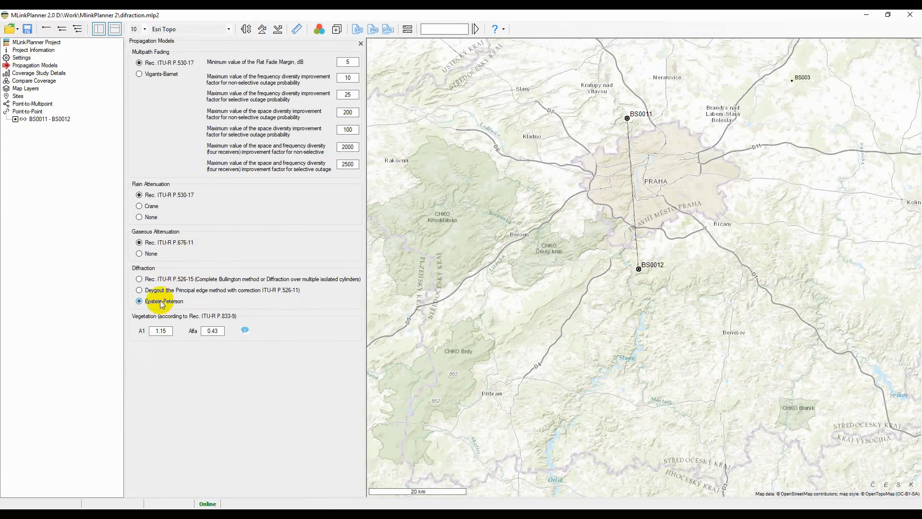
left_click(42, 119)
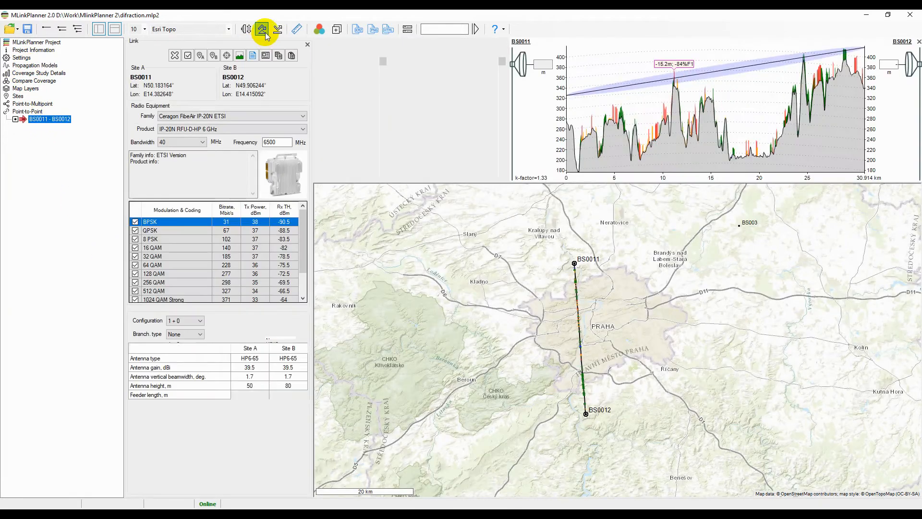
left_click(261, 29)
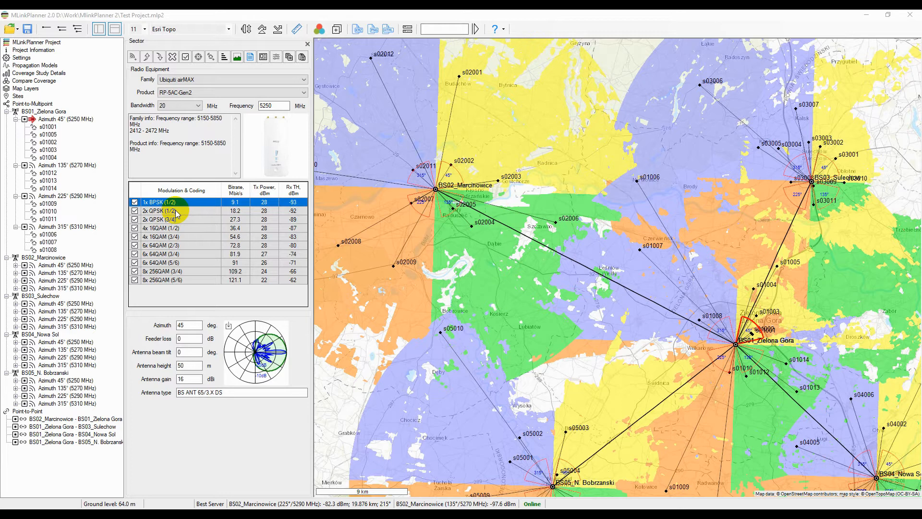
- In the Test Project, view the coverage study details and available study types, and open subscriber station s01001
left_click_drag(701, 198, 698, 211)
left_click(51, 73)
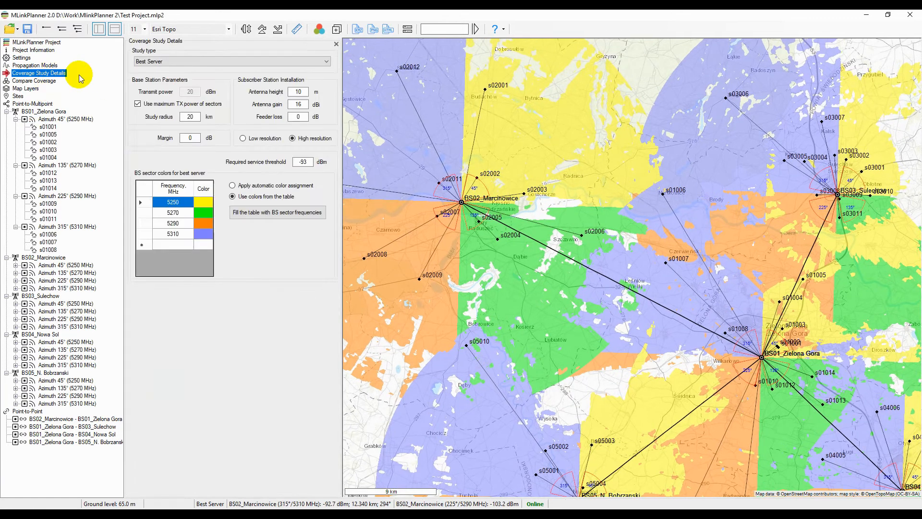
left_click(206, 61)
left_click(206, 61)
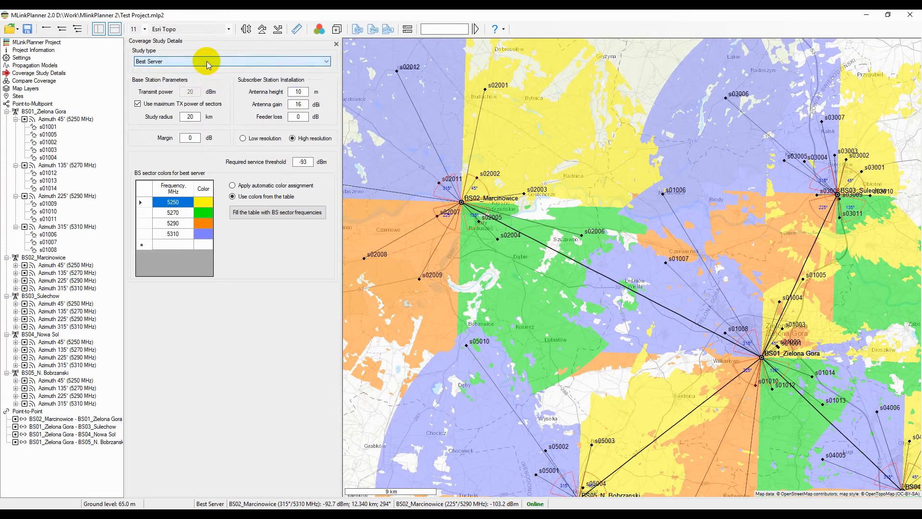
left_click(49, 128)
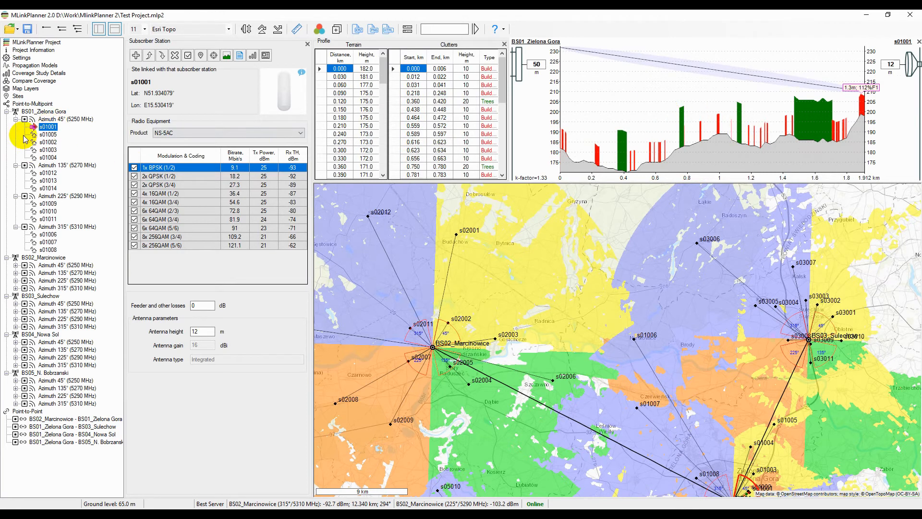
- Browse the equipment files available as product families for the point-to-multipoint network without adding one
left_click(32, 104)
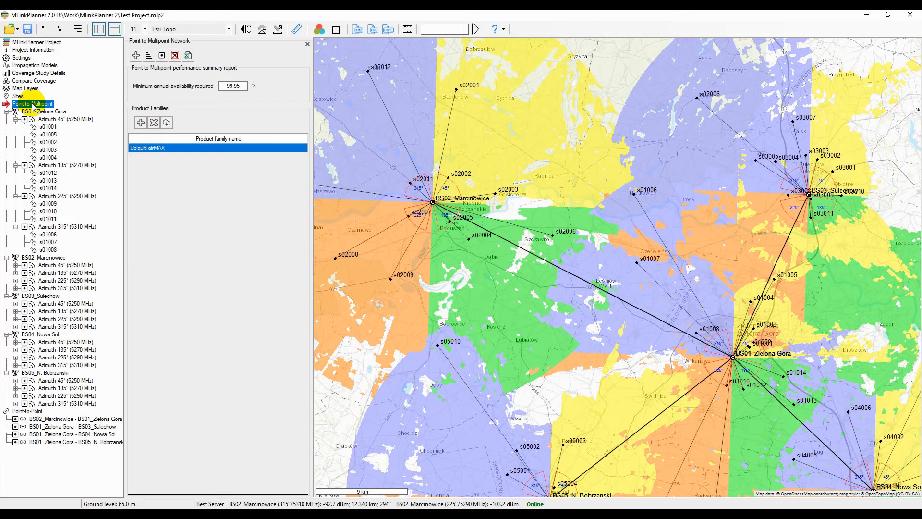
left_click(141, 123)
scroll(269, 168, "down", 3)
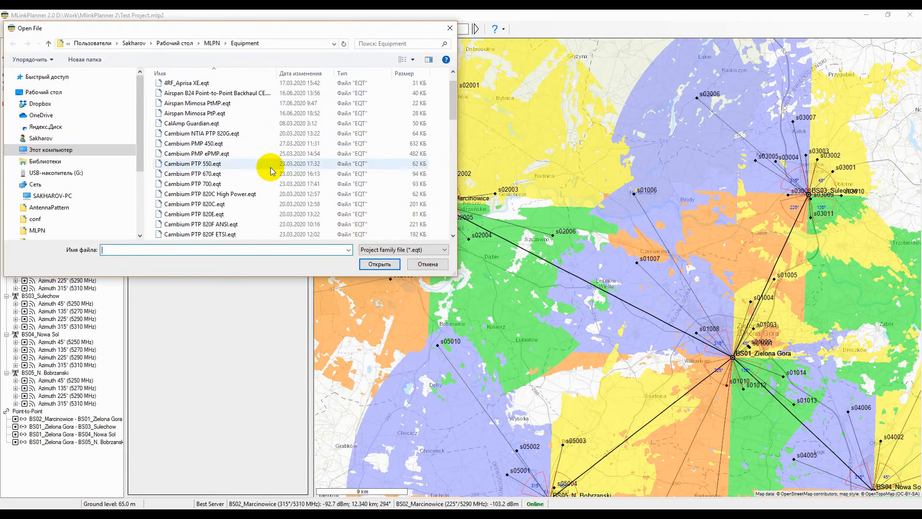
scroll(270, 170, "down", 6)
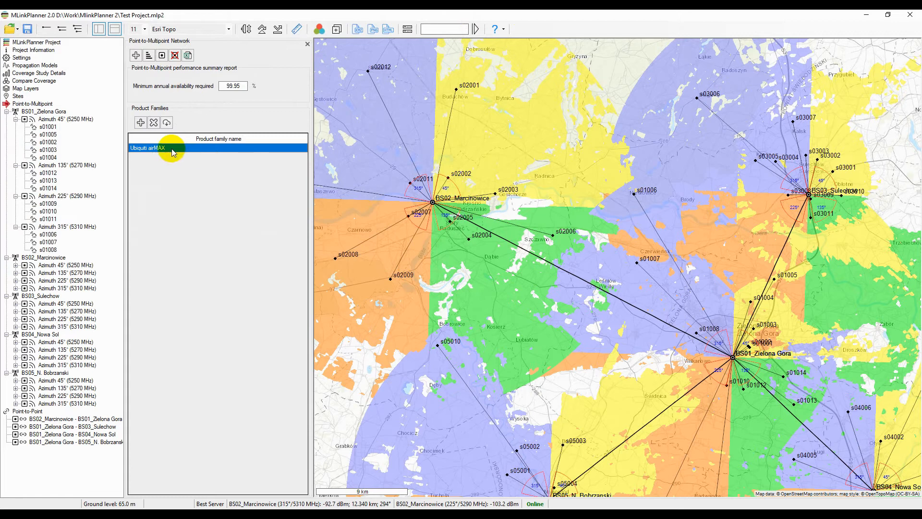
left_click(168, 124)
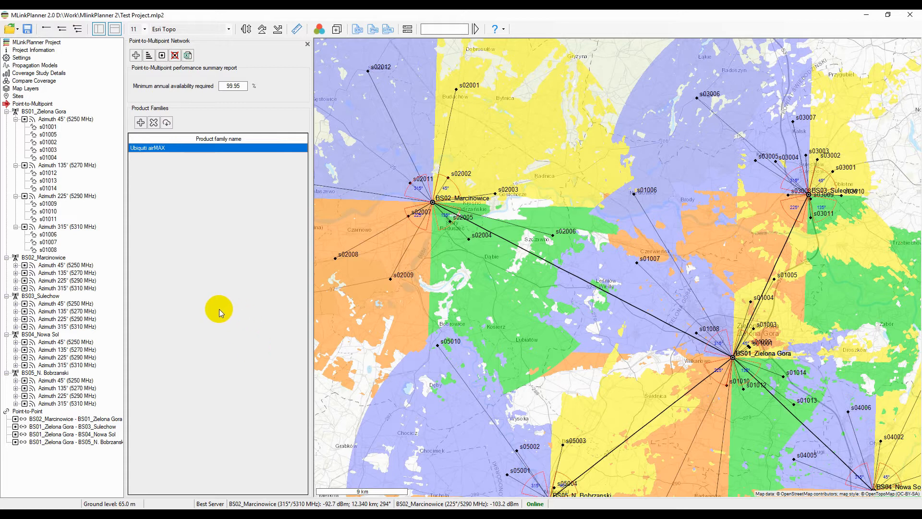
- Open the Equipment Editor, examine the family info and product parameters, and close it
left_click(407, 29)
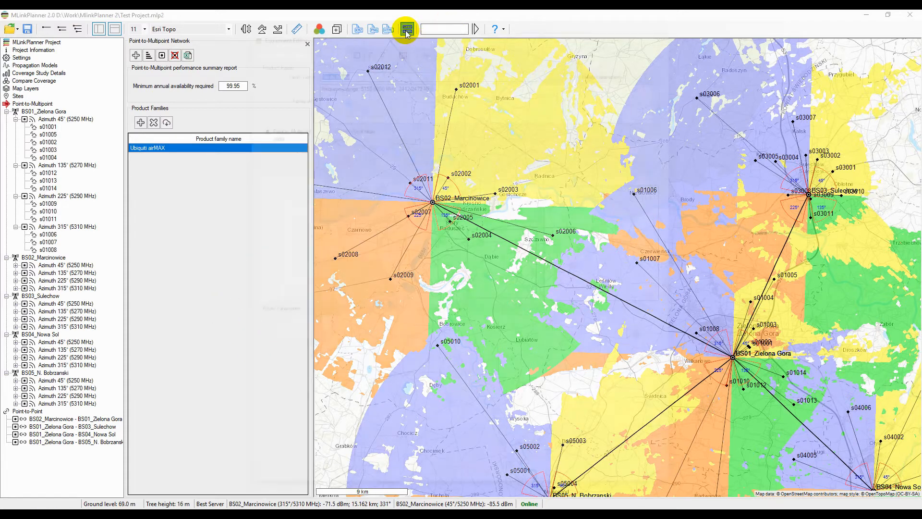
left_click(401, 98)
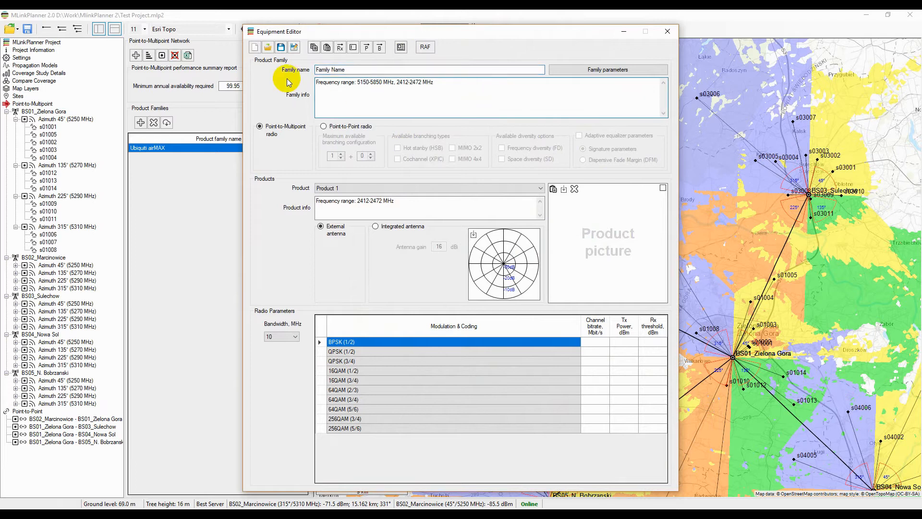
left_click(666, 32)
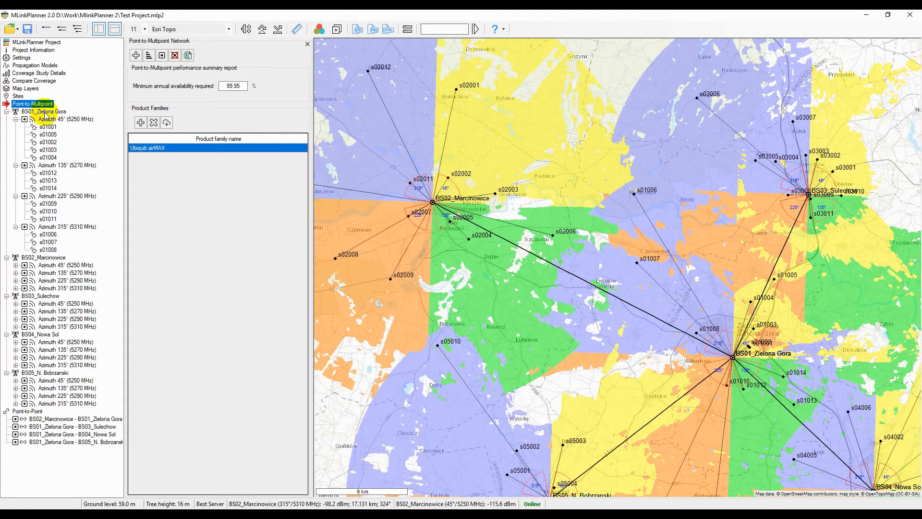
- Add a base station at site BS01_Zielona Gora to the point-to-multipoint network and select BS05_N. Bobrzanski
left_click(136, 55)
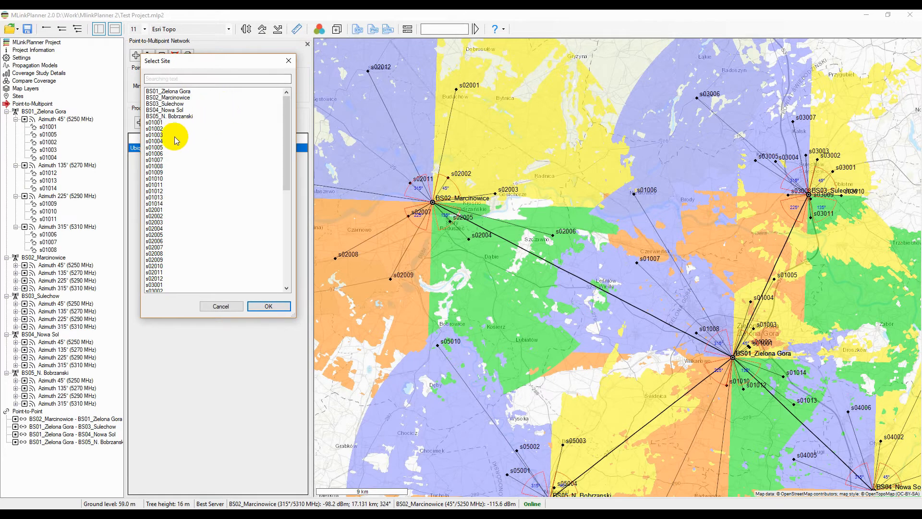
left_click(168, 117)
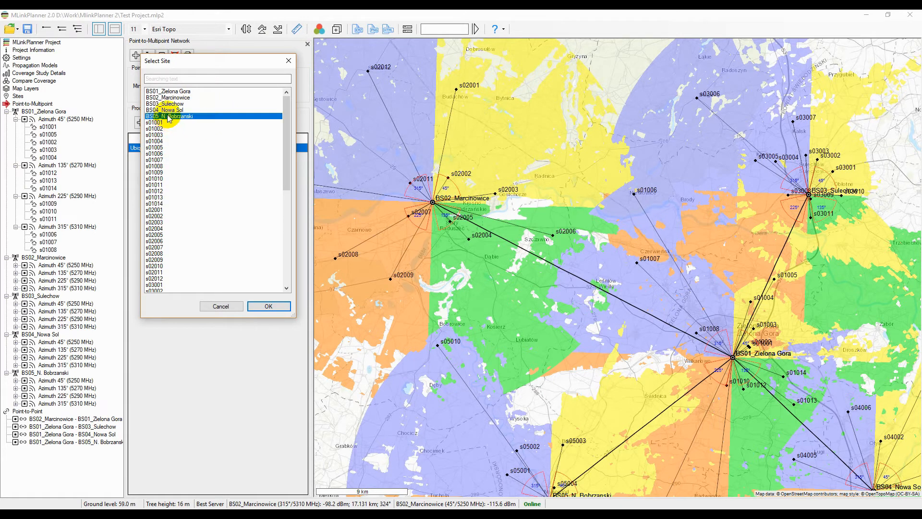
double_click(169, 91)
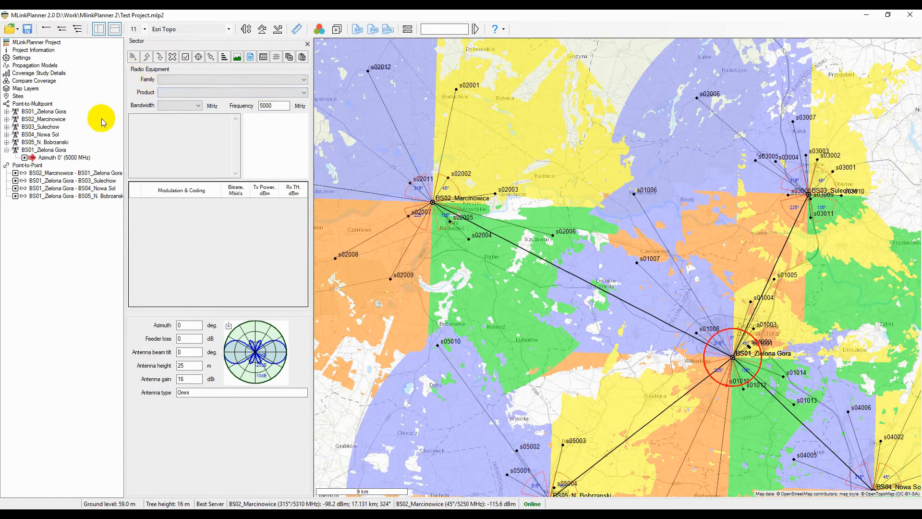
left_click(80, 142)
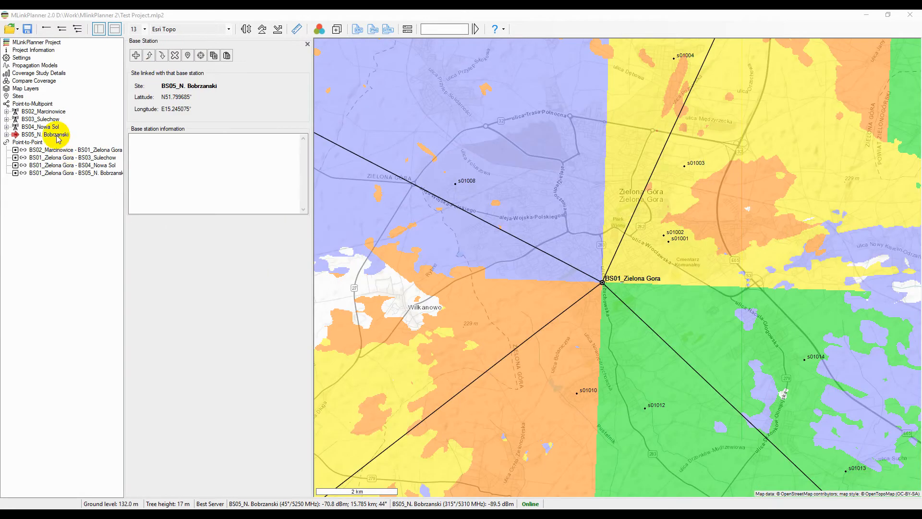
- Add a base station at site BS01_Zielona Gora to the point-to-multipoint network and open its 0° sector
left_click(33, 104)
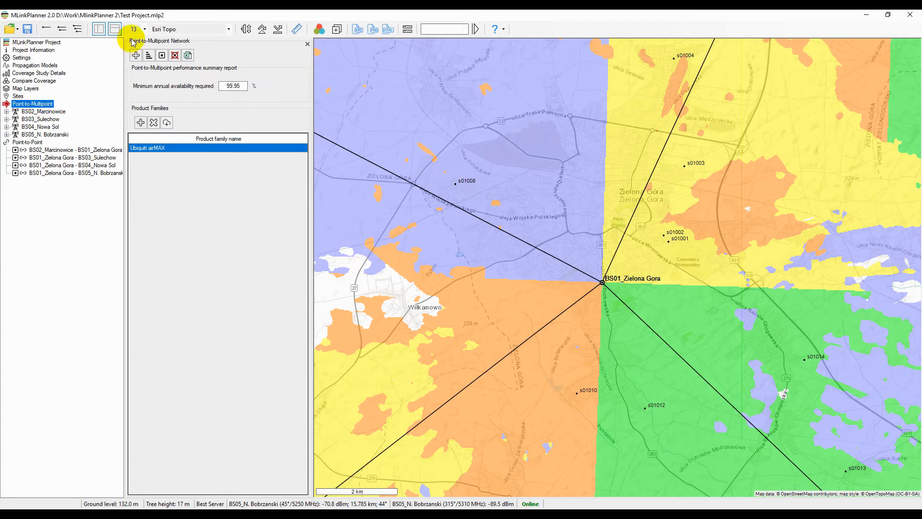
left_click(135, 55)
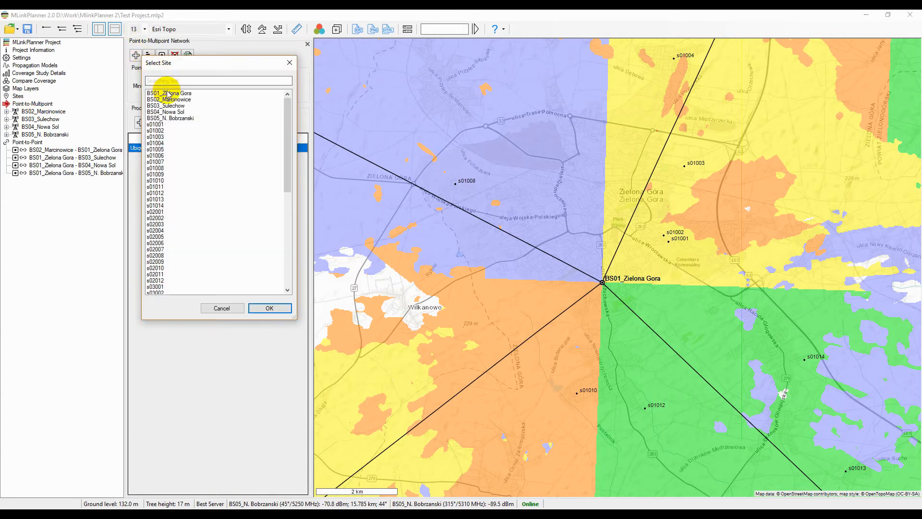
double_click(168, 93)
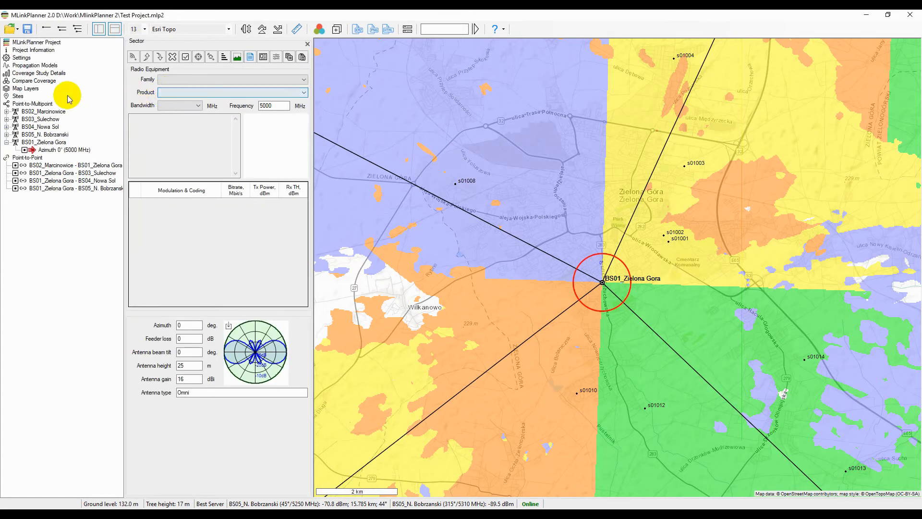
left_click(48, 150)
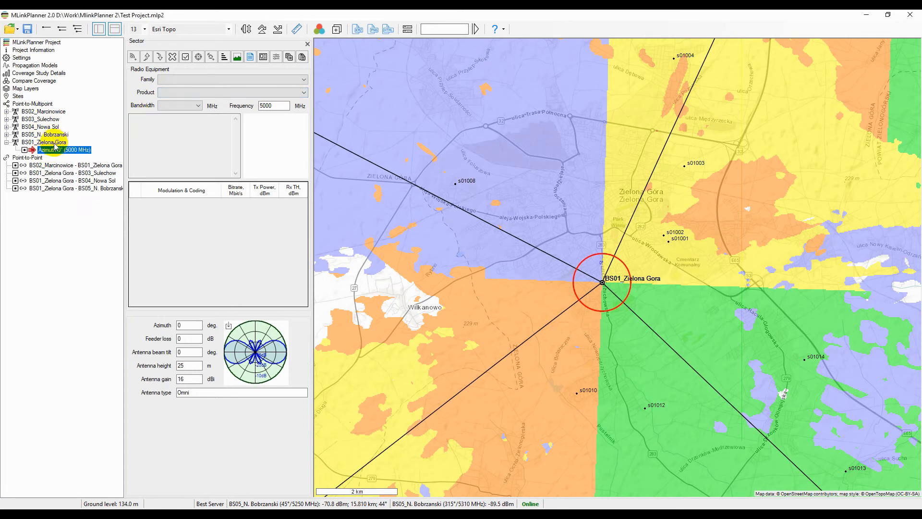
left_click(53, 142)
left_click(137, 54)
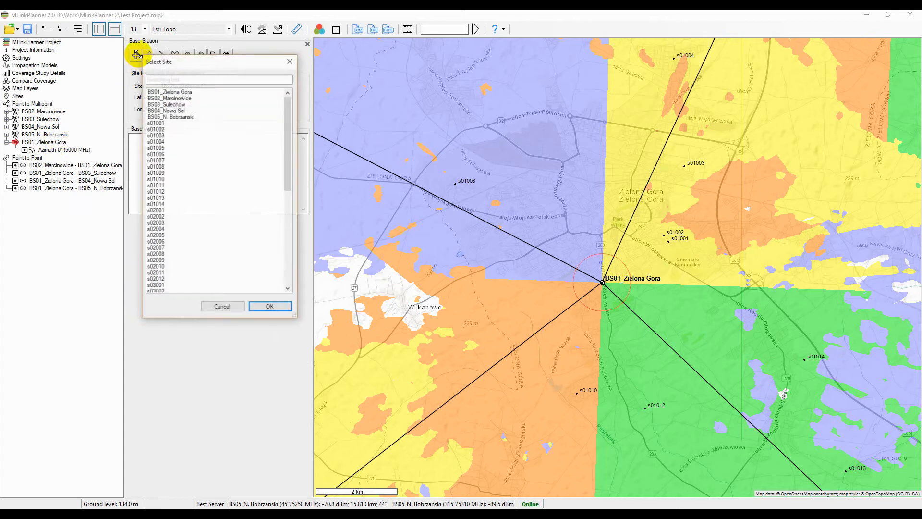
left_click(180, 92)
left_click(222, 306)
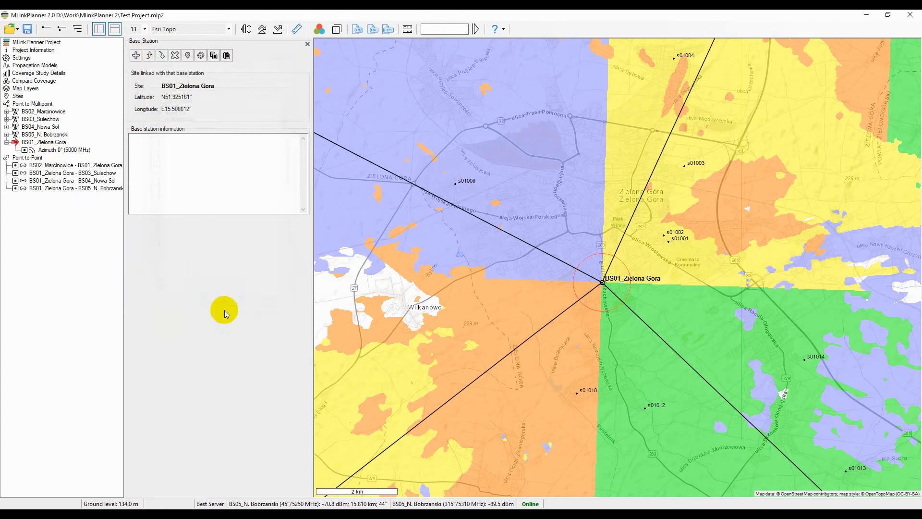
- Try adding two more sectors to the BS01_Zielona Gora base station and remove them again, keeping the first
left_click(55, 150)
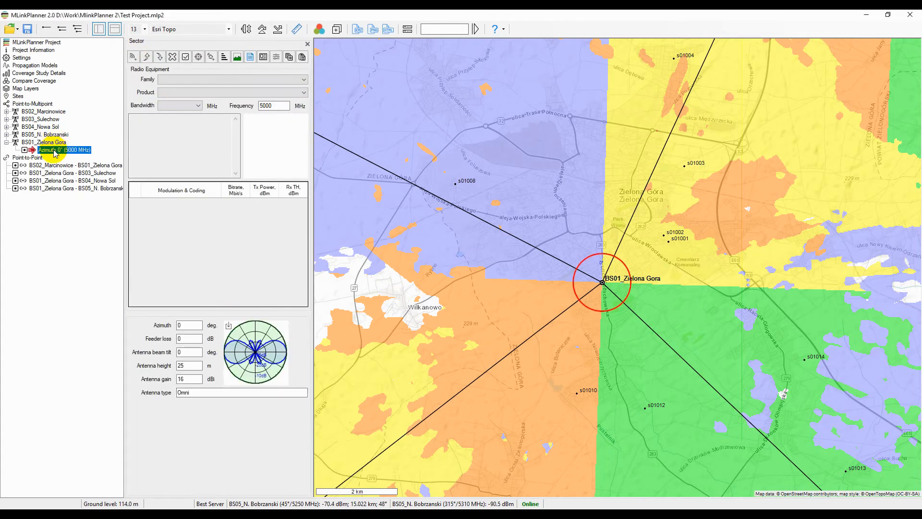
left_click(133, 58)
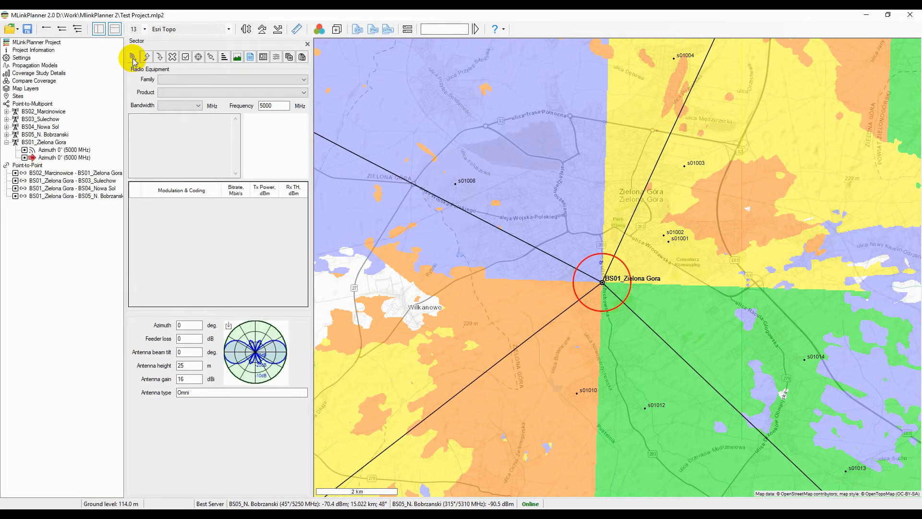
left_click(133, 58)
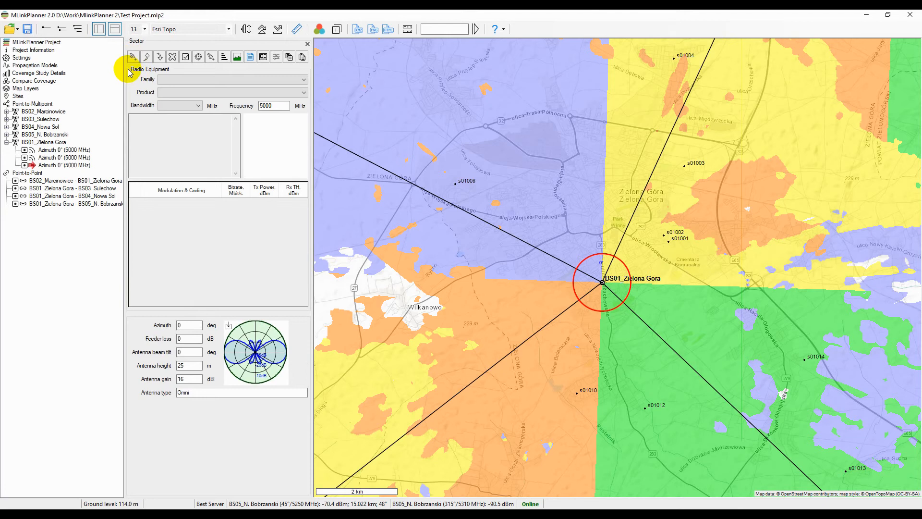
left_click(133, 58)
left_click(71, 150)
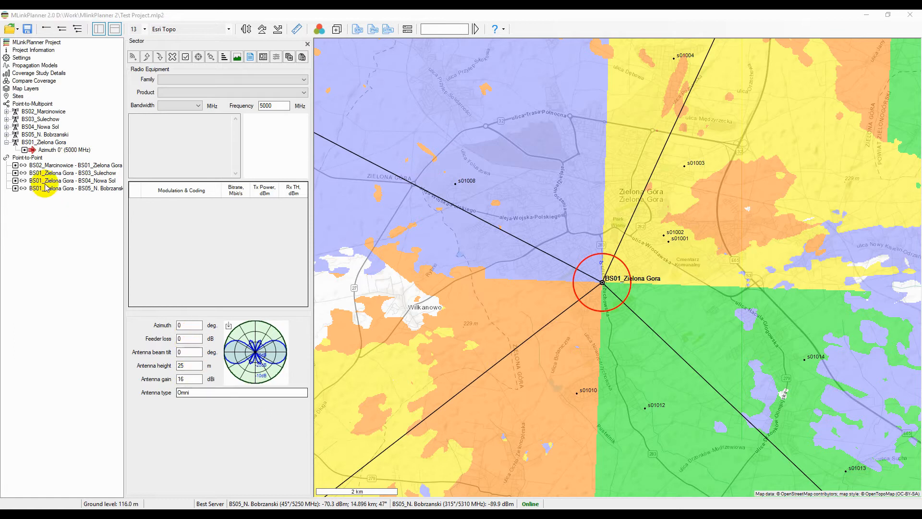
- Set the BS01_Zielona Gora sector's azimuth to 45° and load the antenna pattern file Airspan N5-45x2 Sector Antenna.msi
left_click(64, 150)
double_click(187, 325)
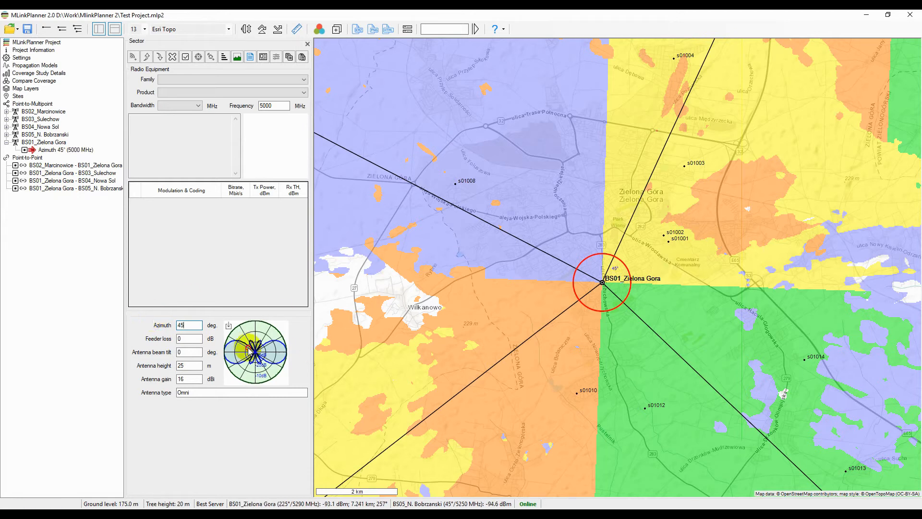
left_click(229, 325)
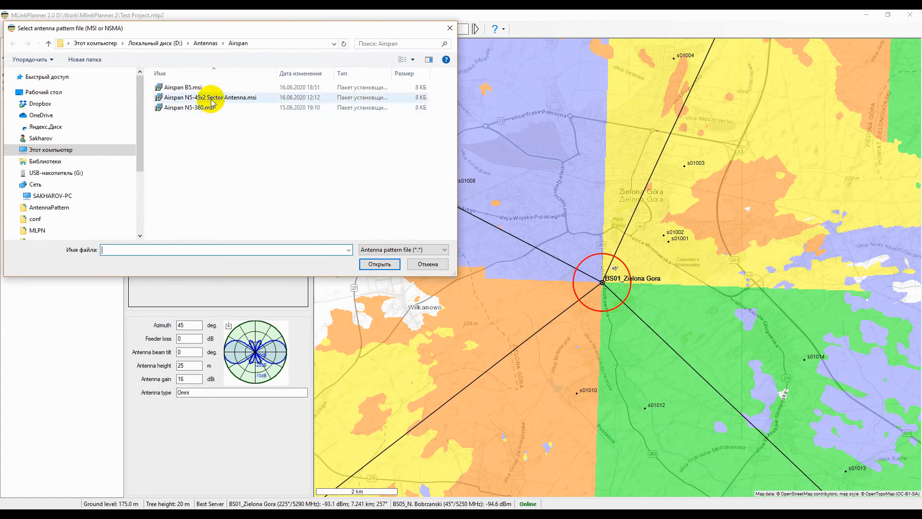
double_click(212, 98)
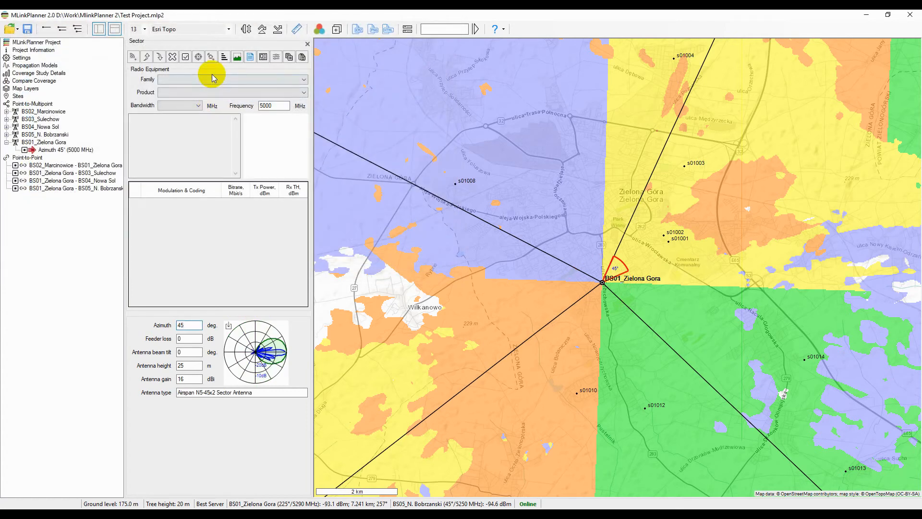
- Equip the 45° sector with the Ubiquiti airMAX family, product LAP-120 and a 20 MHz bandwidth
left_click(212, 79)
left_click(206, 89)
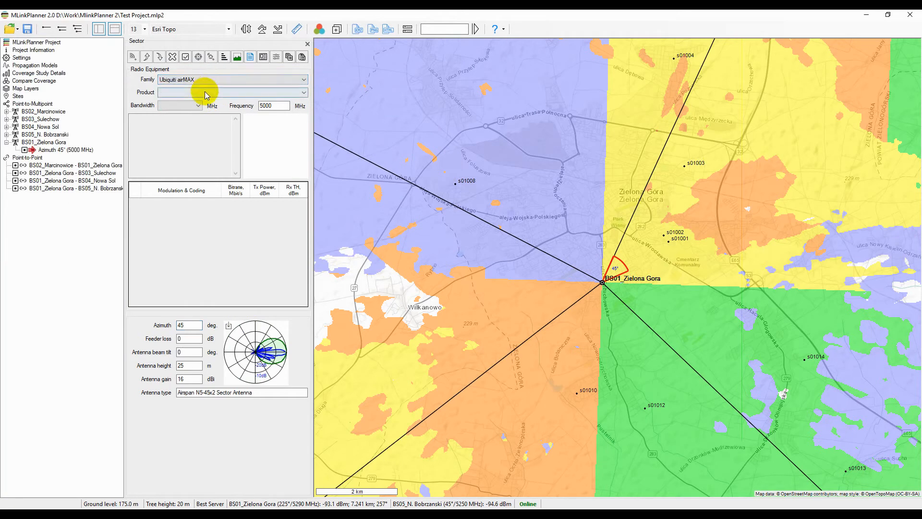
left_click(205, 93)
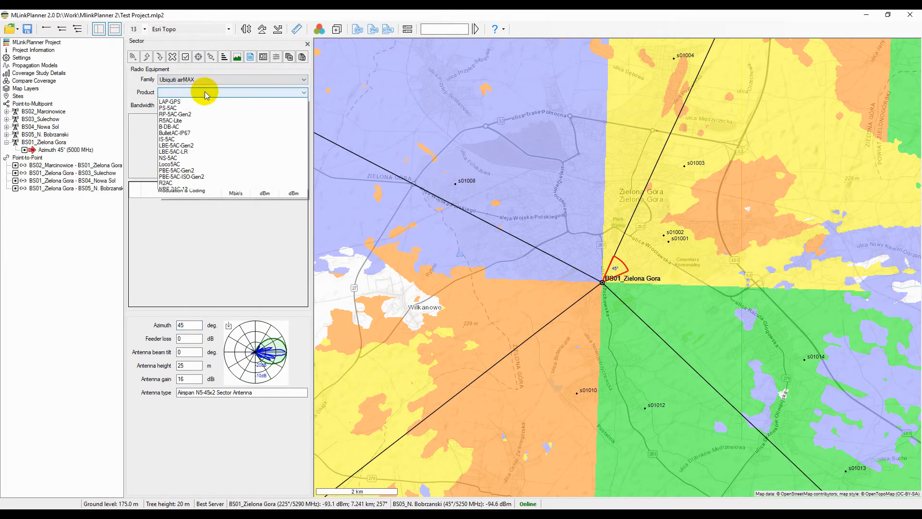
left_click(201, 101)
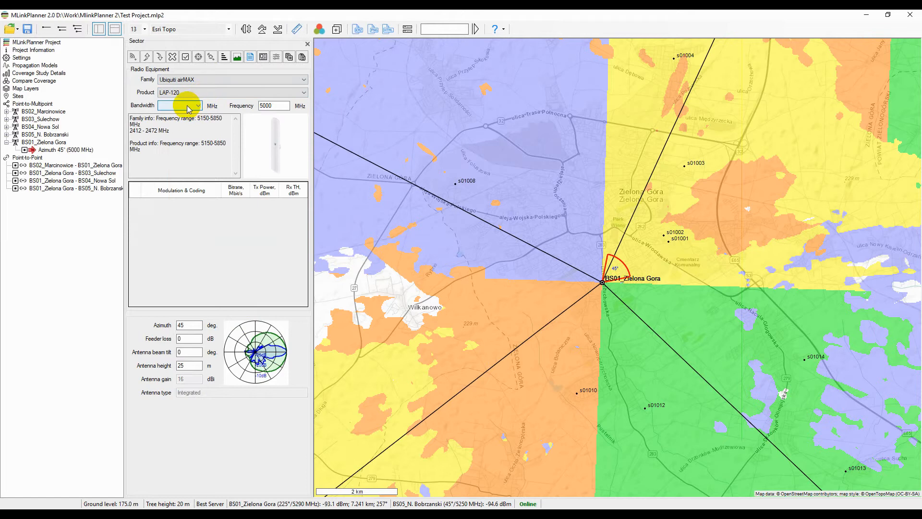
left_click(187, 105)
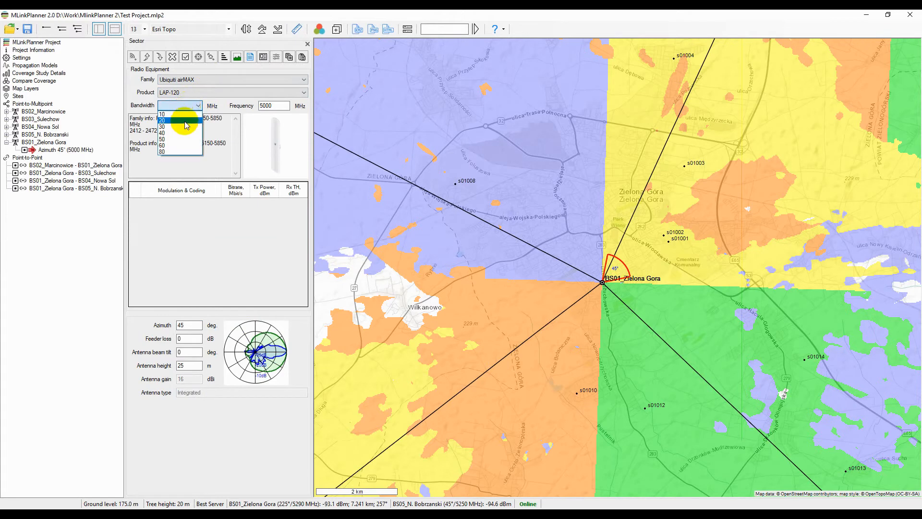
left_click(187, 121)
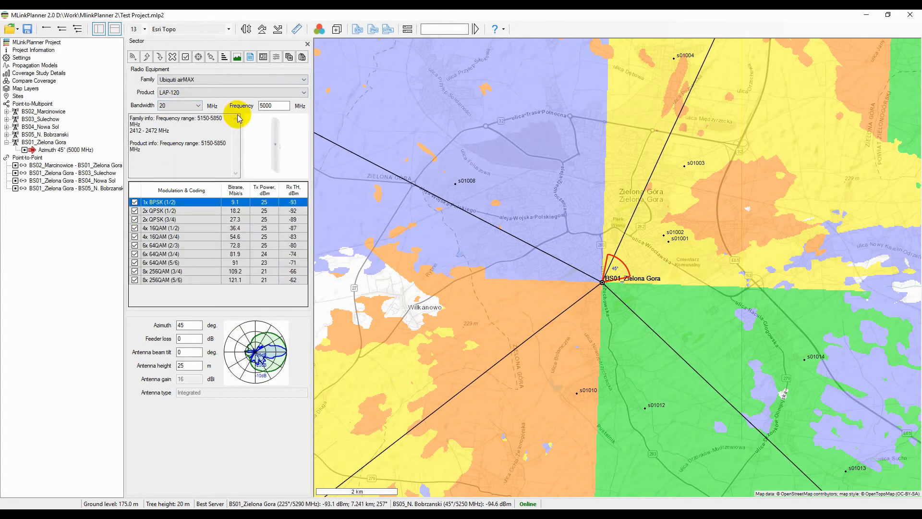
- Add a second sector to BS01_Zielona Gora based on the 45° sector and set its azimuth to 225°
left_click(66, 149)
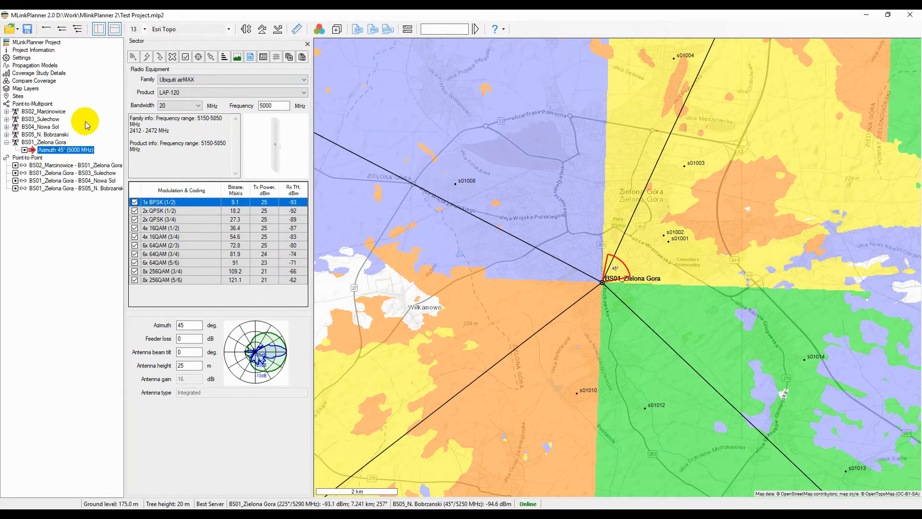
left_click(134, 57)
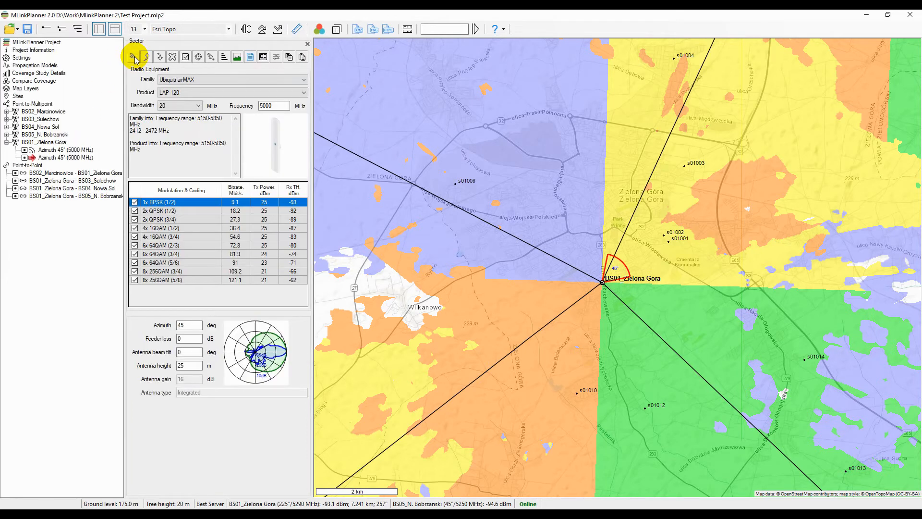
left_click(72, 158)
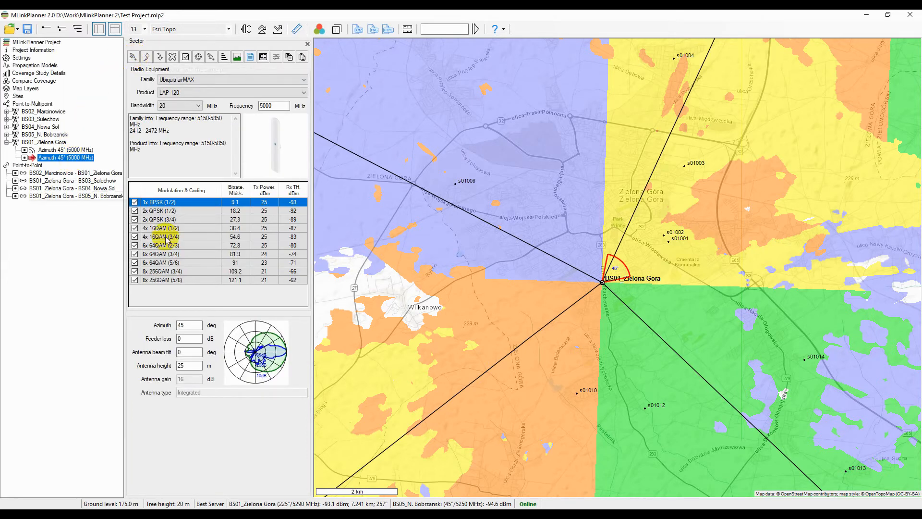
double_click(186, 326)
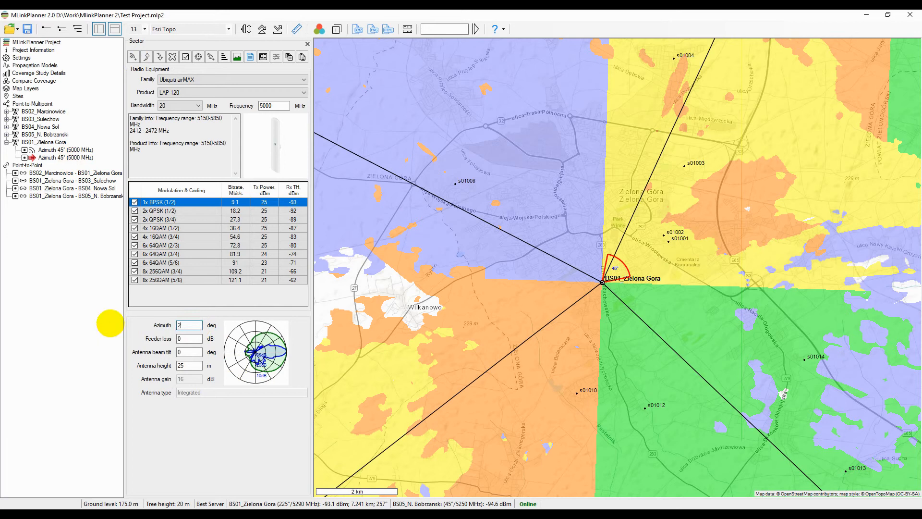
key("Return")
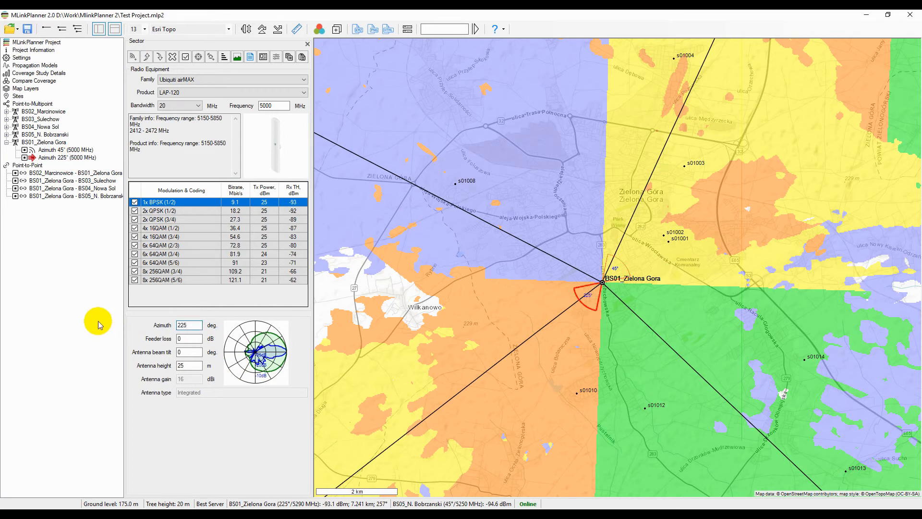
- Add a third sector to BS01_Zielona Gora based on the 225° sector and select it
left_click(75, 157)
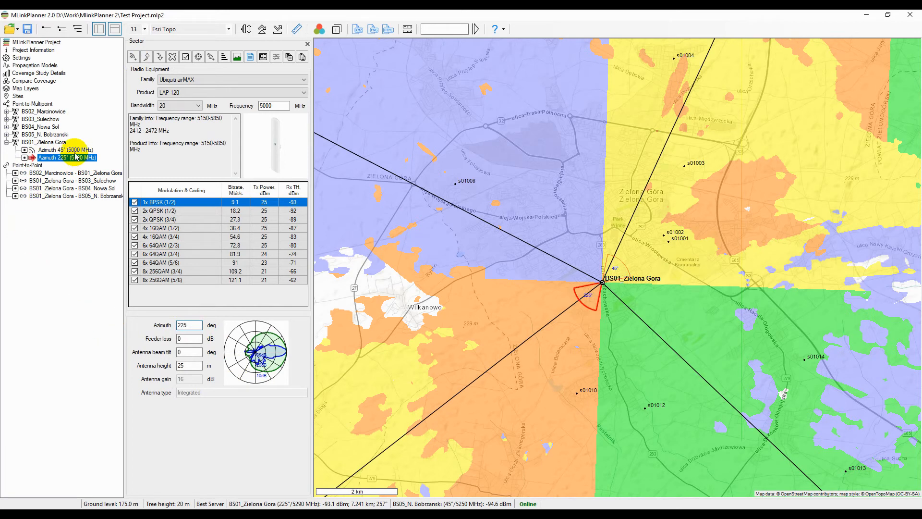
left_click(134, 58)
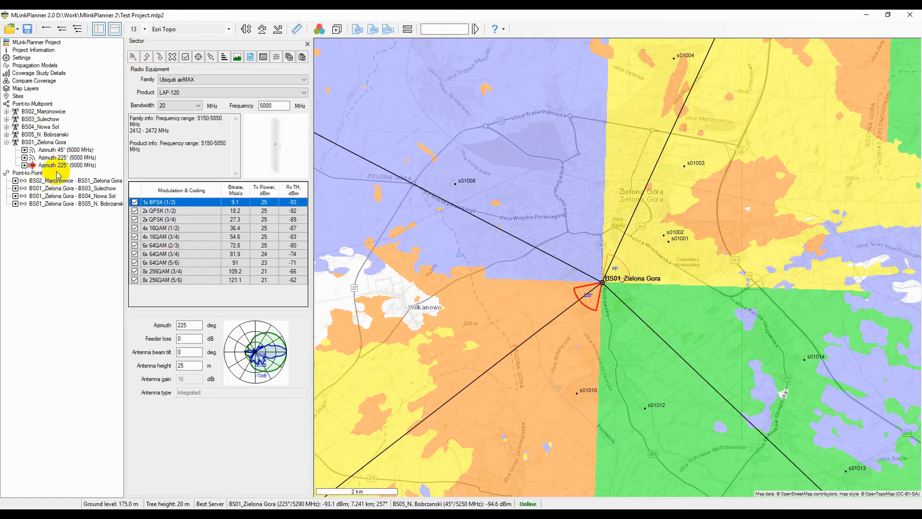
left_click(72, 165)
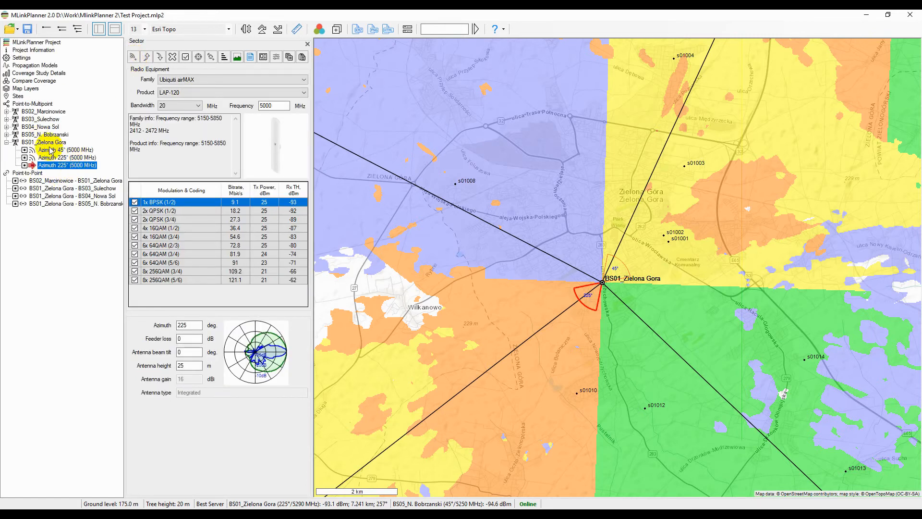
- Expand the sectors of BS05_N. Bobrzanski and set the azimuth of BS01_Zielona Gora's second sector to 135°
left_click(65, 158)
left_click(7, 135)
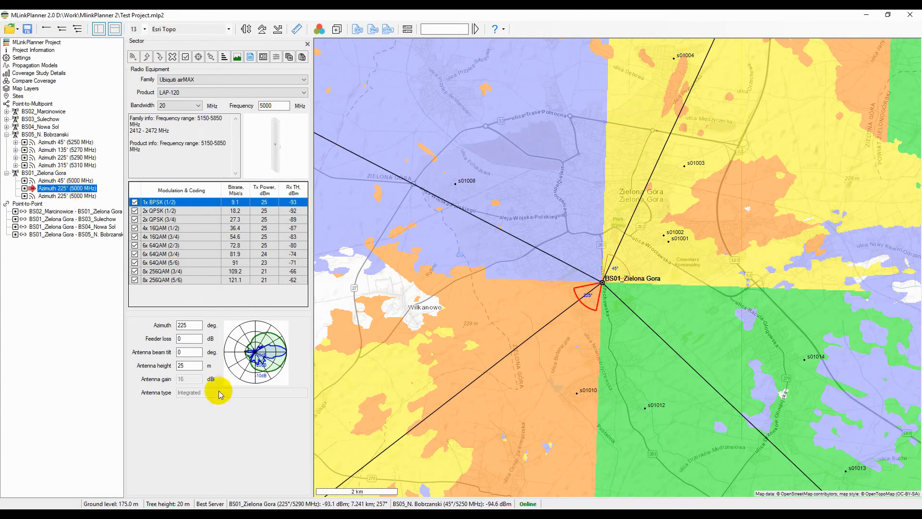
double_click(188, 325)
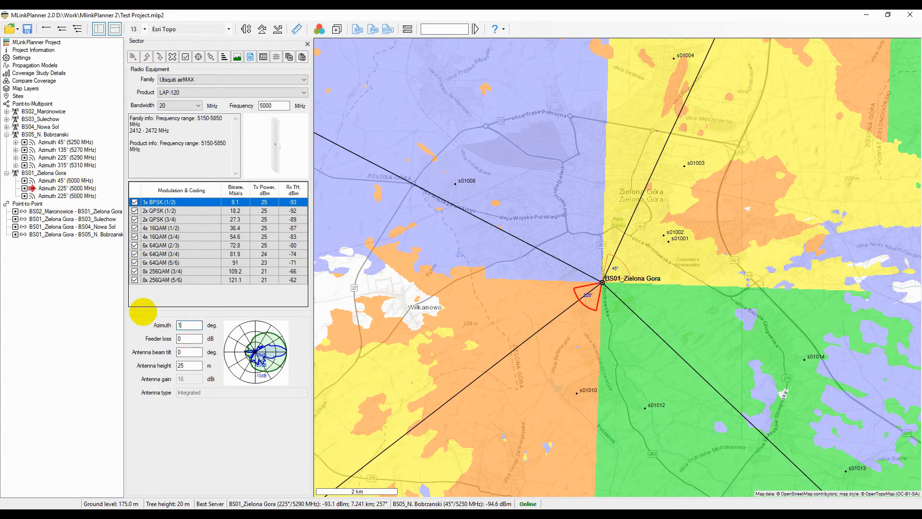
type("135")
key("Return")
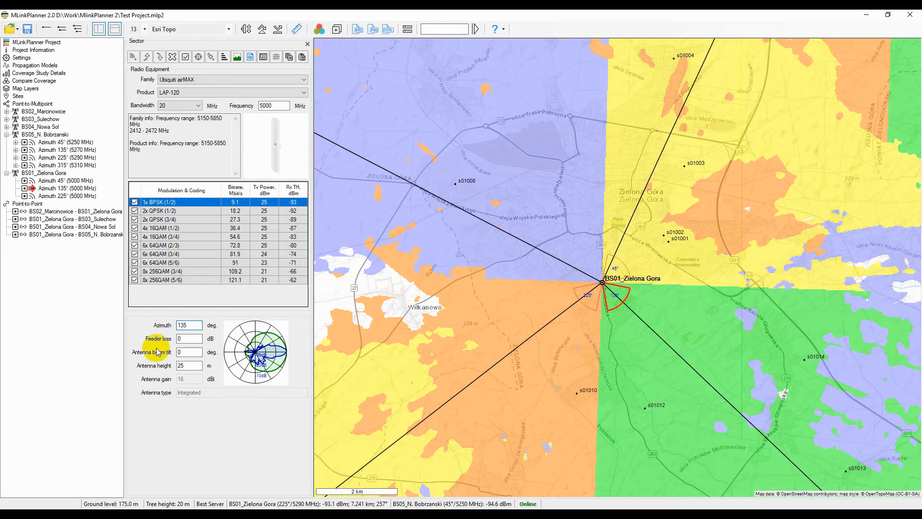
- Add a fourth sector to BS01_Zielona Gora based on its 225° sector and set the new azimuth to 315°
left_click(63, 196)
left_click(134, 57)
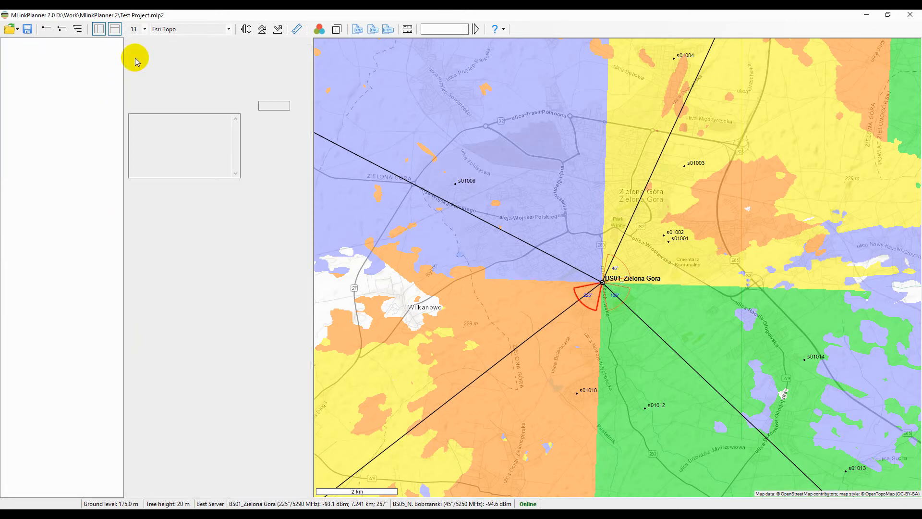
double_click(188, 325)
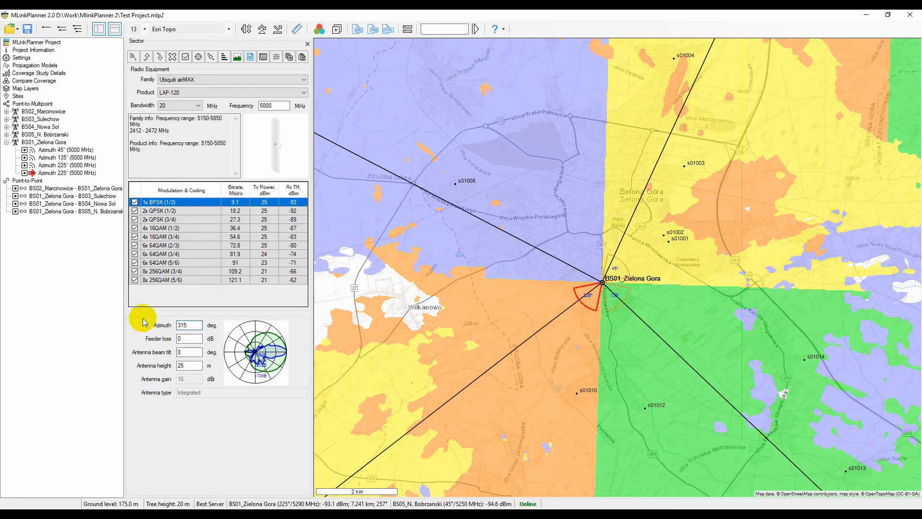
left_click(77, 167)
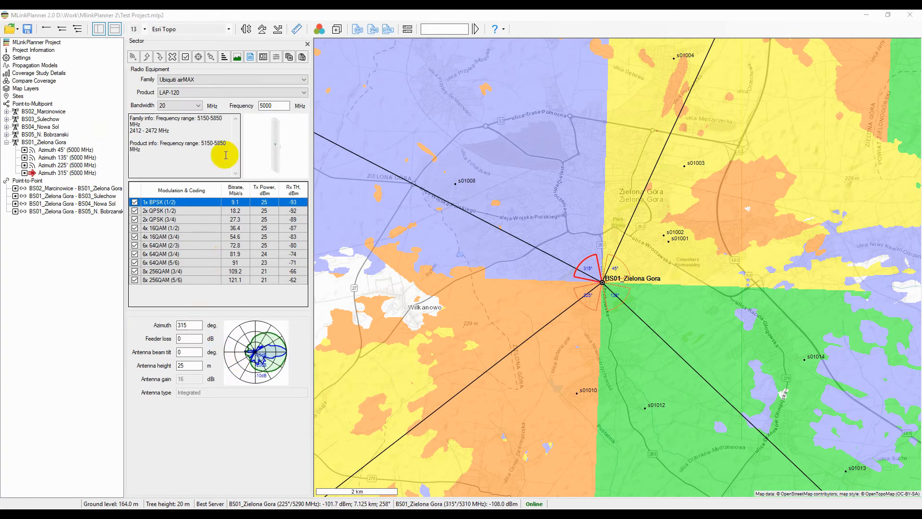
- Create a subscriber station at site s01001 for the 45° sector of BS01_Zielona Gora and assign it the Loco5AC product
left_click(70, 150)
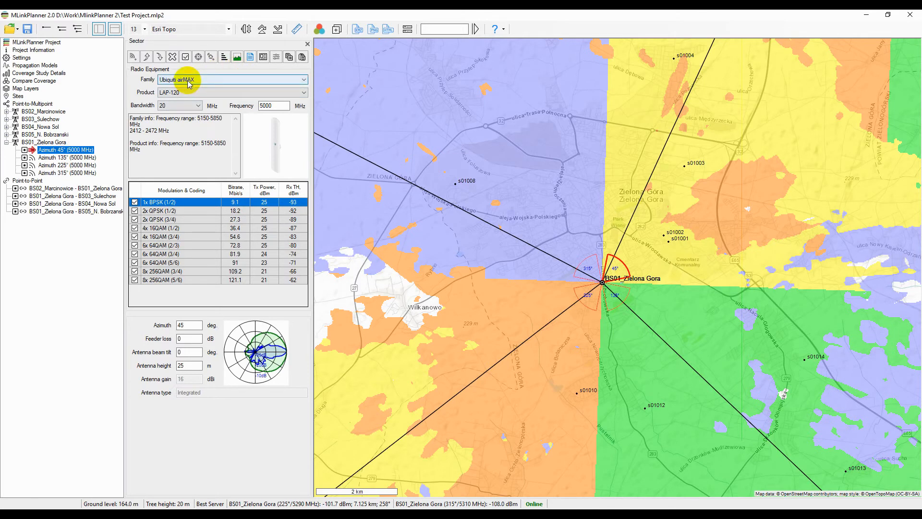
left_click(211, 56)
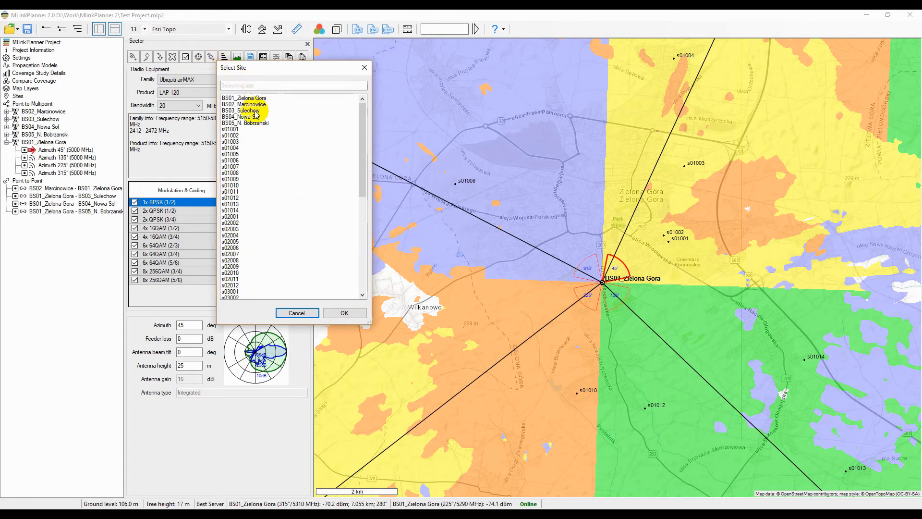
double_click(231, 129)
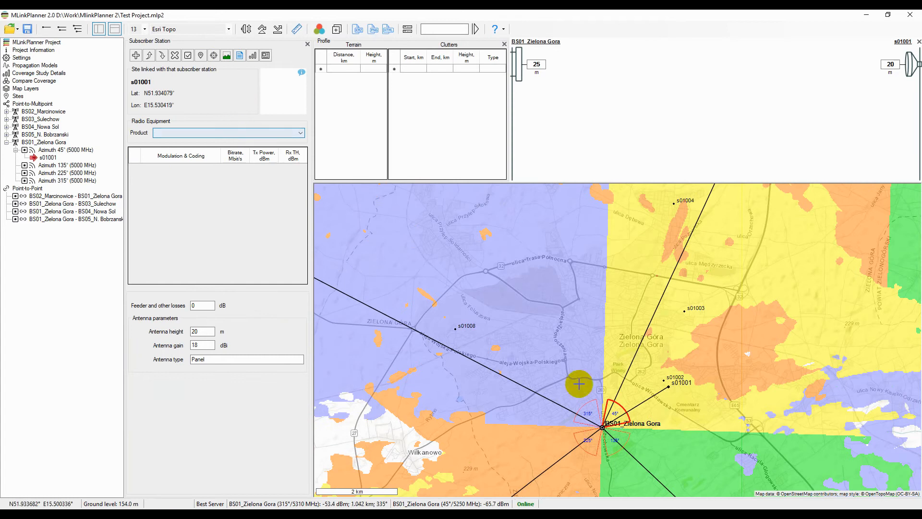
left_click(240, 134)
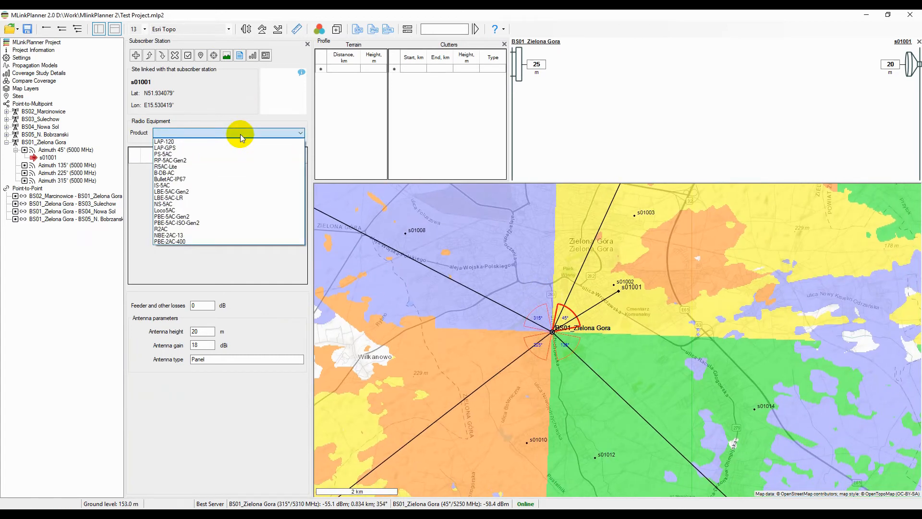
left_click(226, 211)
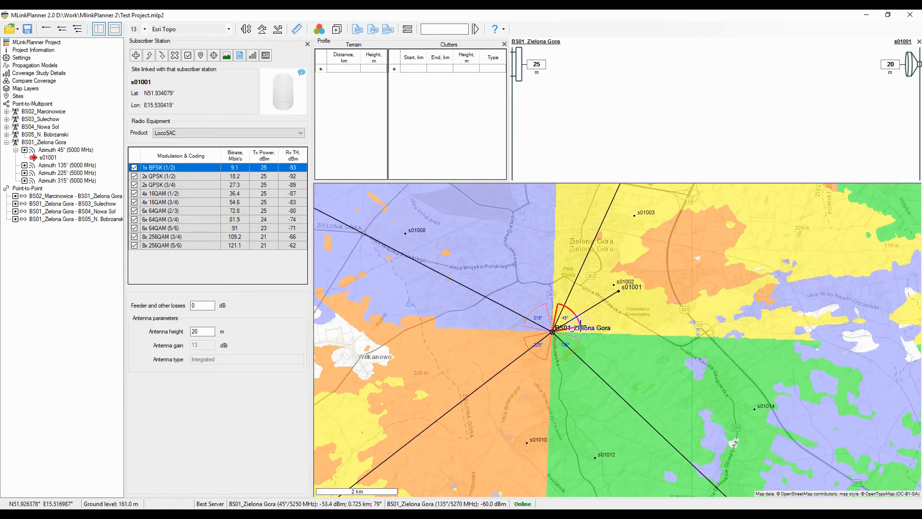
scroll(584, 325, "up", 1)
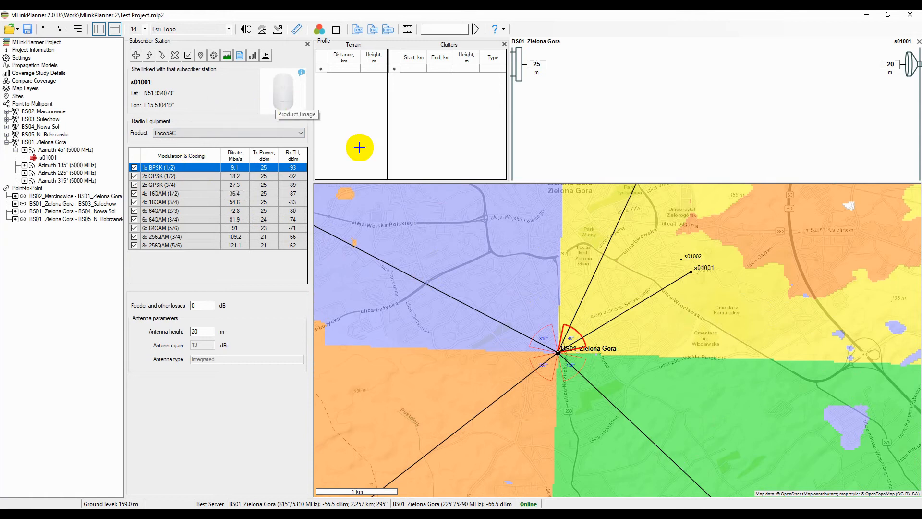
left_click_drag(560, 304, 531, 307)
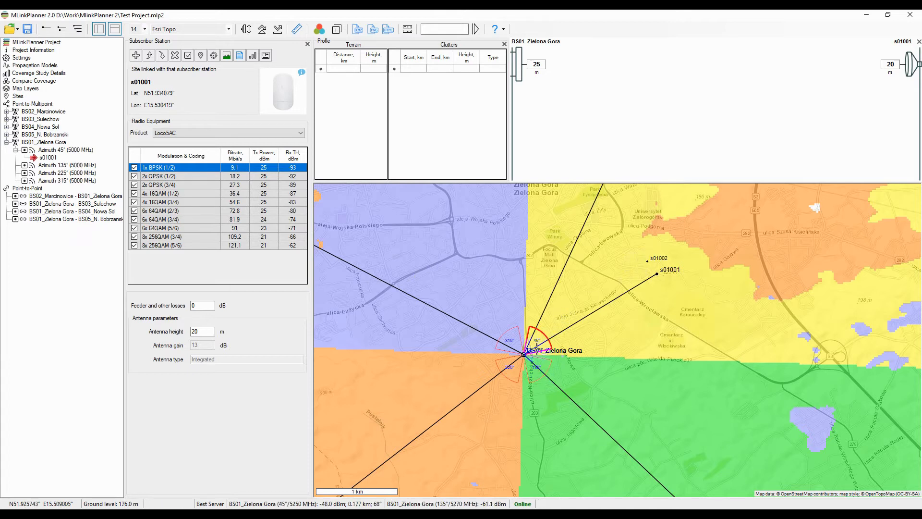
left_click_drag(584, 284, 577, 275)
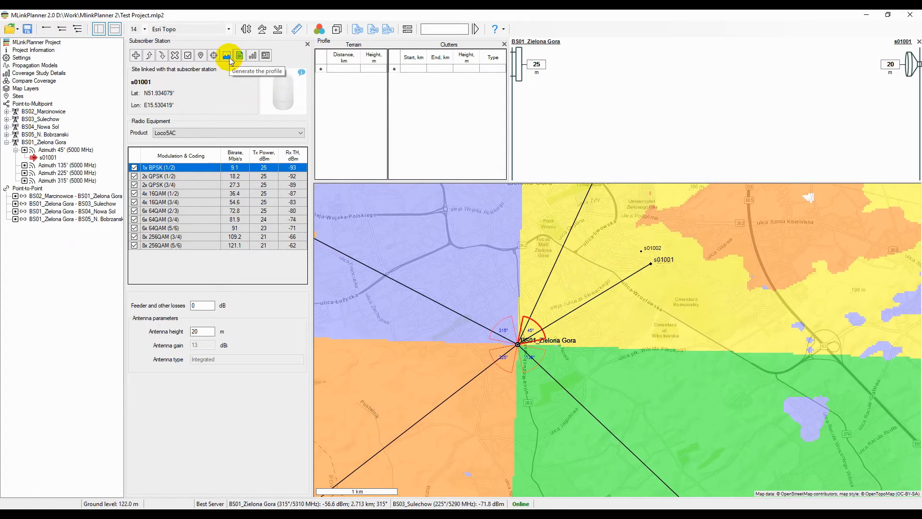
right_click(640, 252)
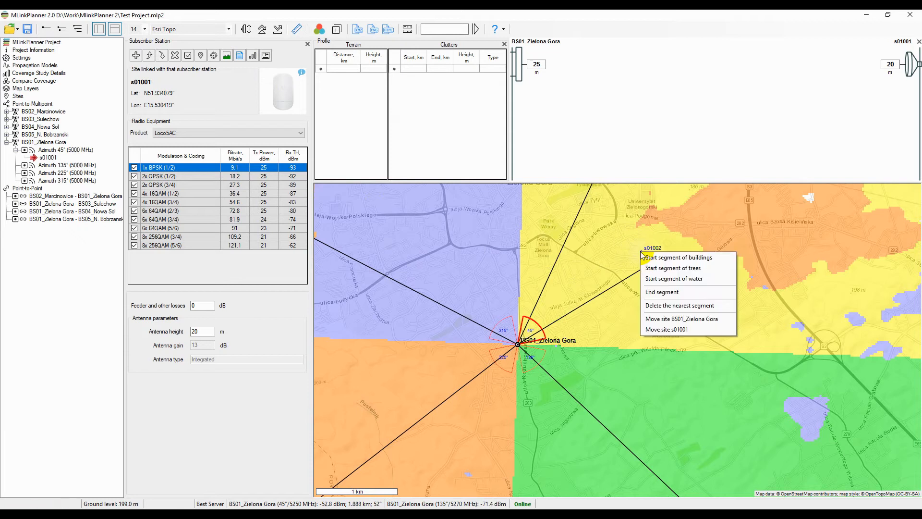
key("Escape")
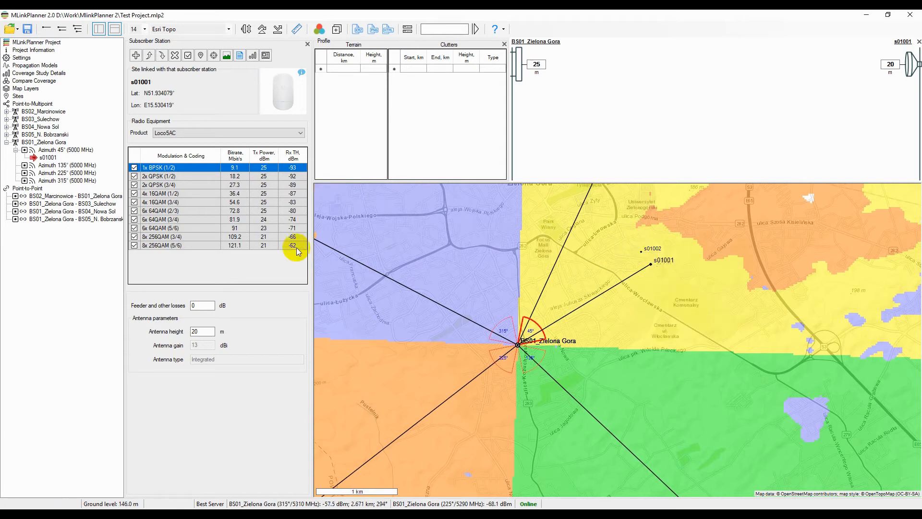
- Create a subscriber station at site s01002 from the map for the 45° sector of BS01_Zielona Gora
left_click(50, 150)
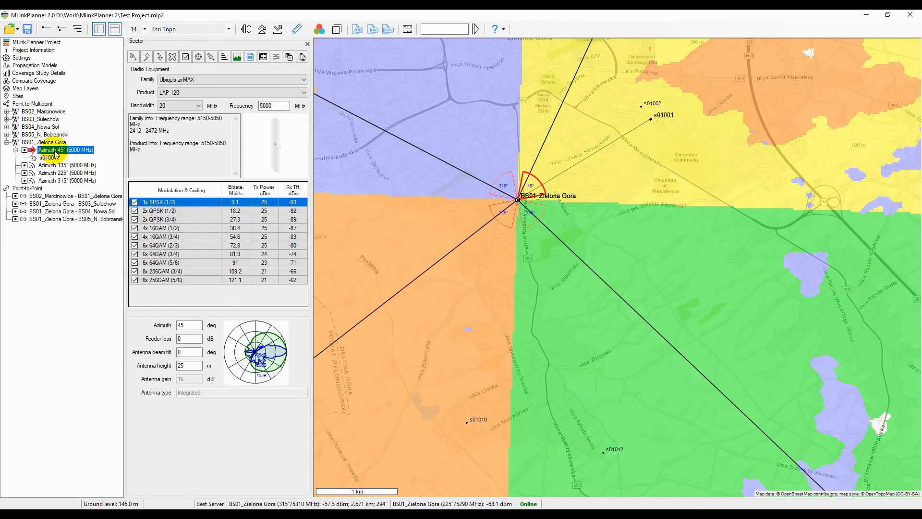
left_click_drag(471, 190, 491, 316)
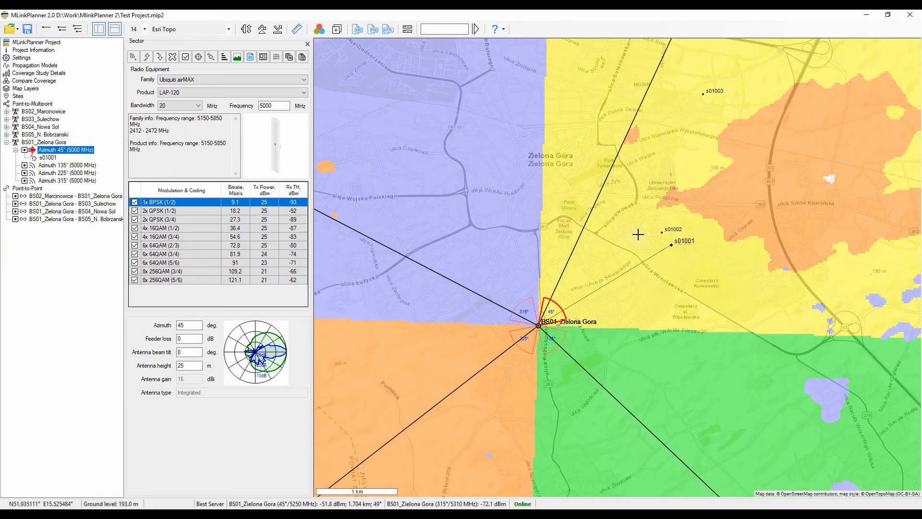
left_click(663, 232)
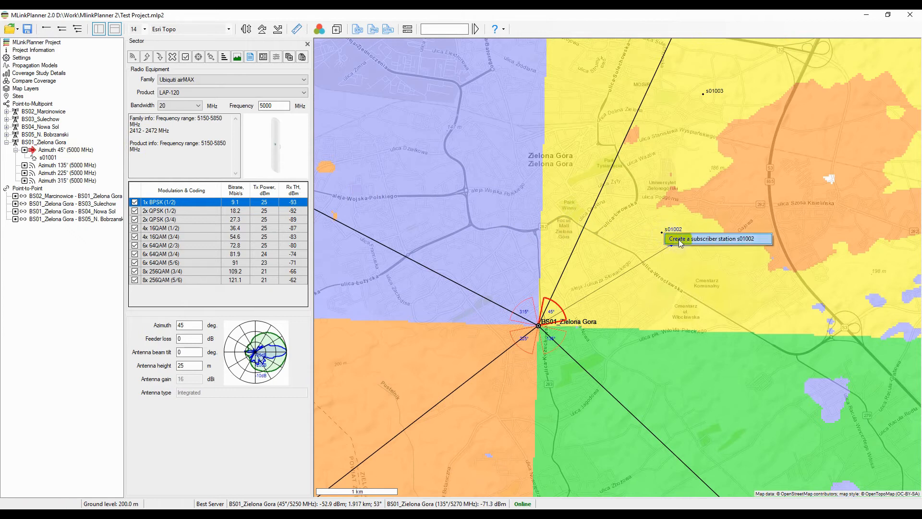
left_click(679, 242)
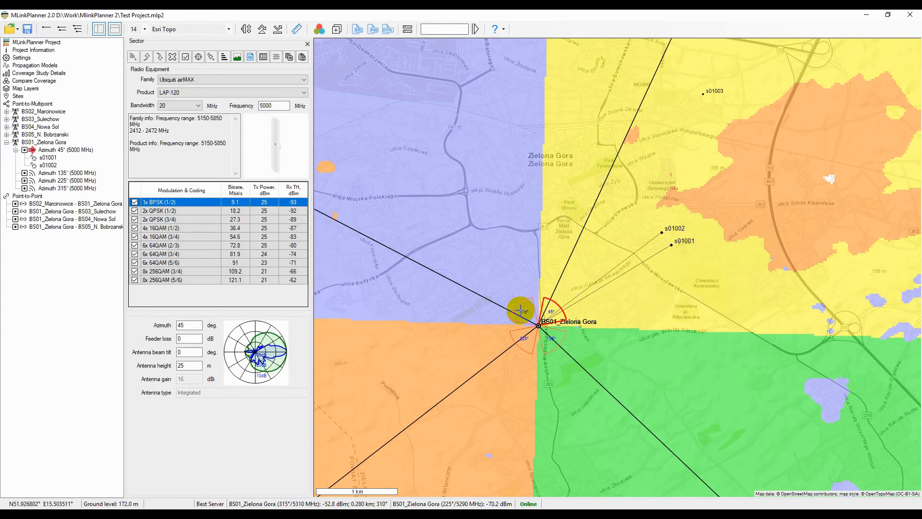
- Switch through the 315°, 135° and 225° sectors on the map, return to 45° and create a subscriber station at s01003
left_click(520, 310)
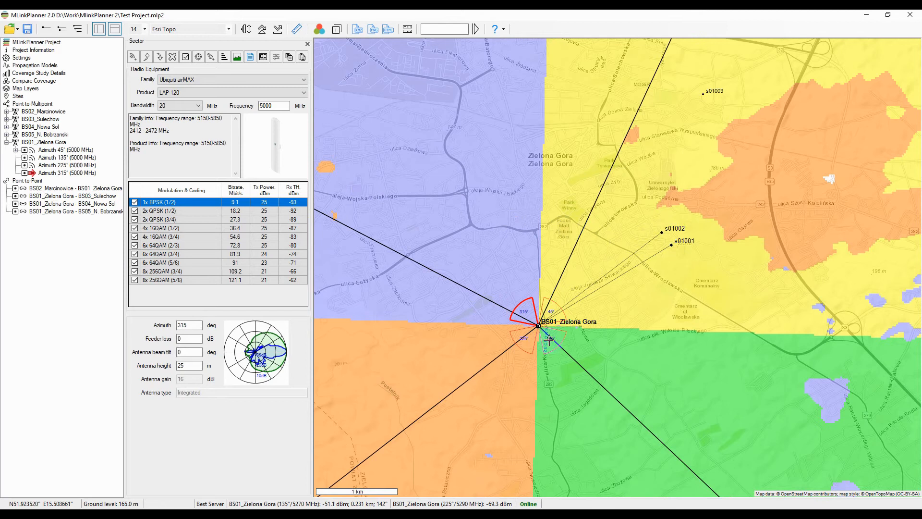
left_click(549, 339)
left_click(523, 340)
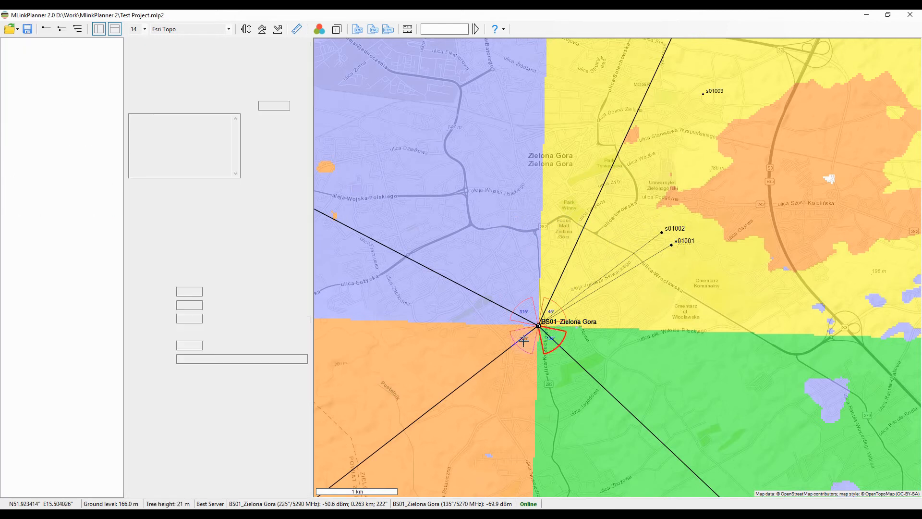
left_click(552, 310)
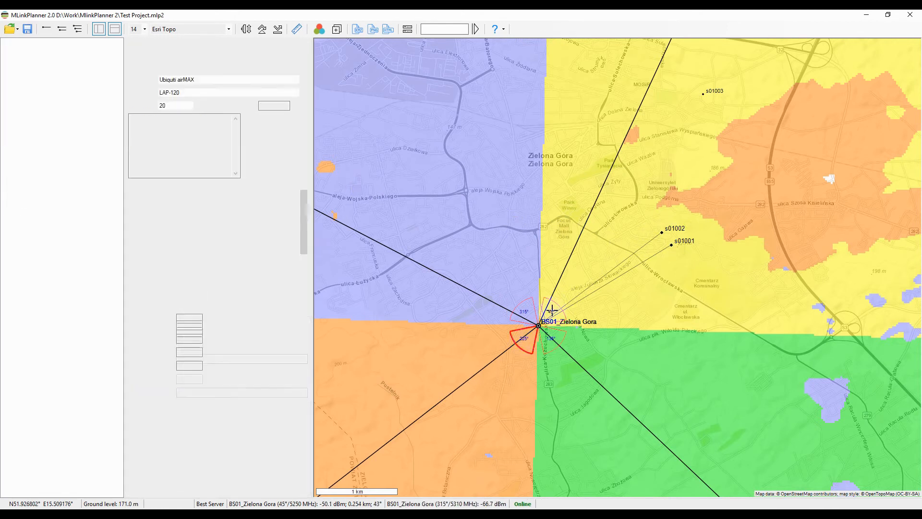
left_click(704, 92)
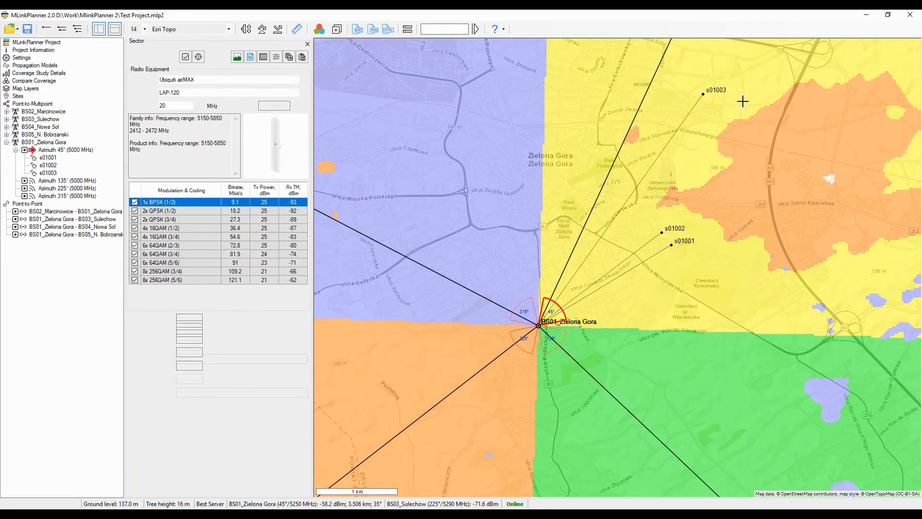
- Make the 135° sector of BS01_Zielona Gora active and create a subscriber station at site s01012 from the map
scroll(633, 334, "down", 2)
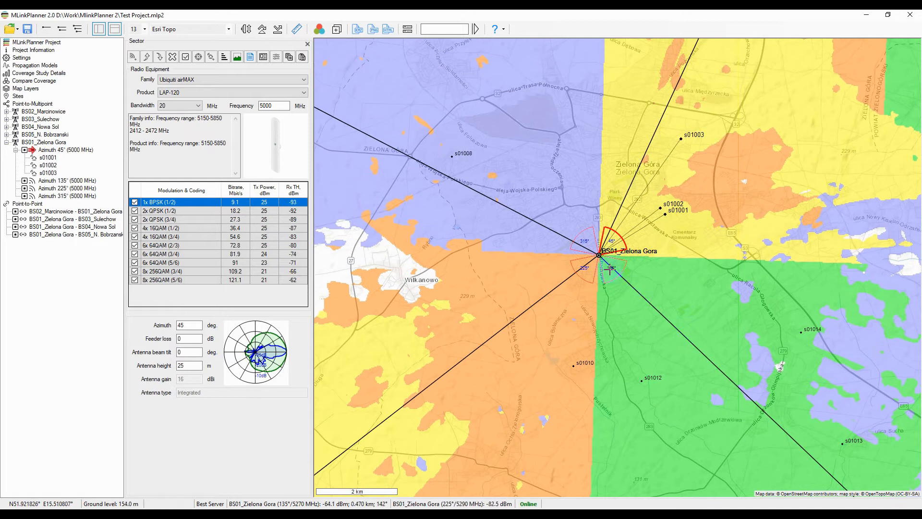
left_click(609, 269)
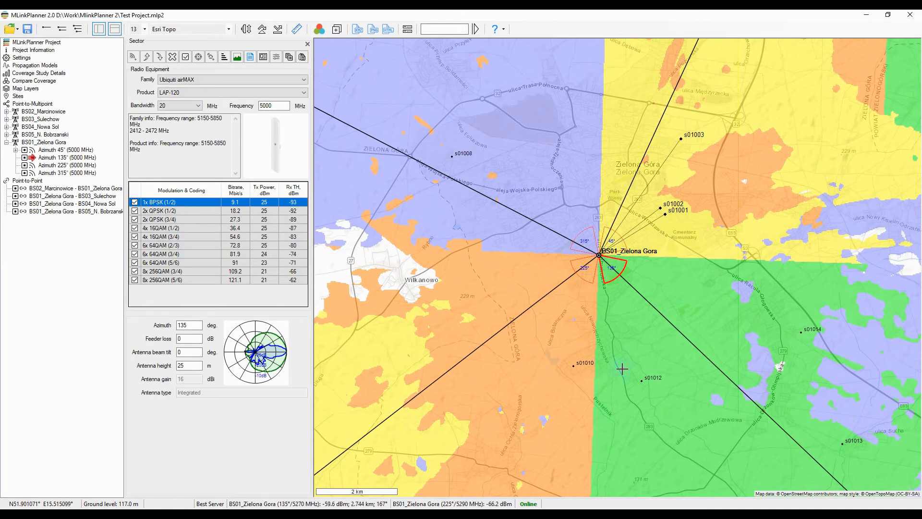
left_click(642, 382)
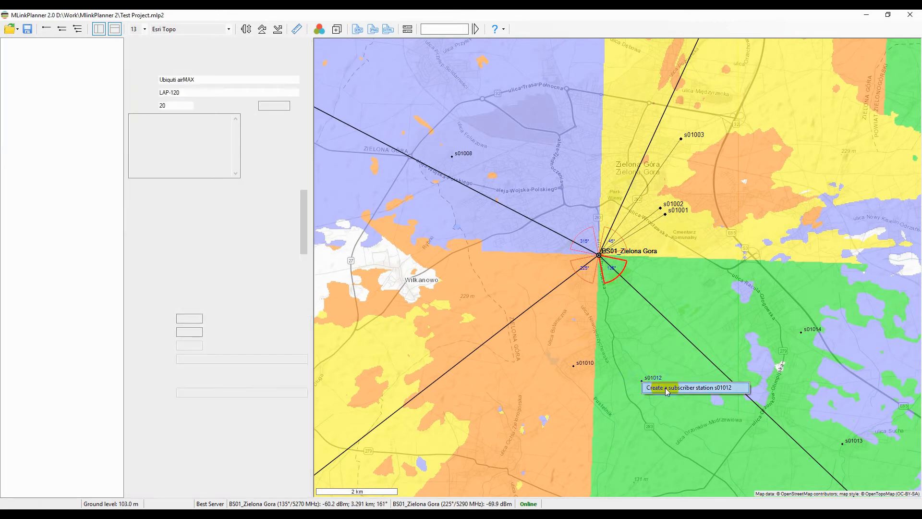
- Delete all subscriber stations linked with sites s01001, s01002 and s01003, making the 45° sector active
left_click(665, 214)
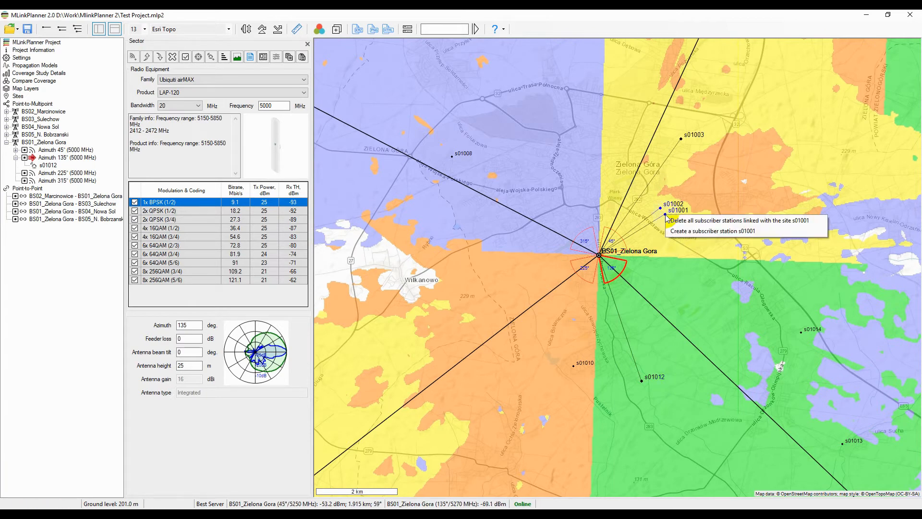
left_click(692, 221)
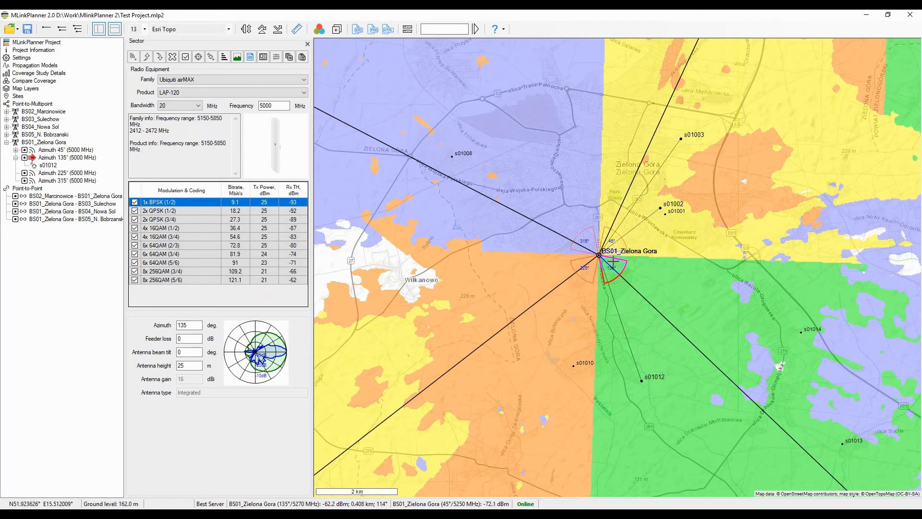
left_click(623, 235)
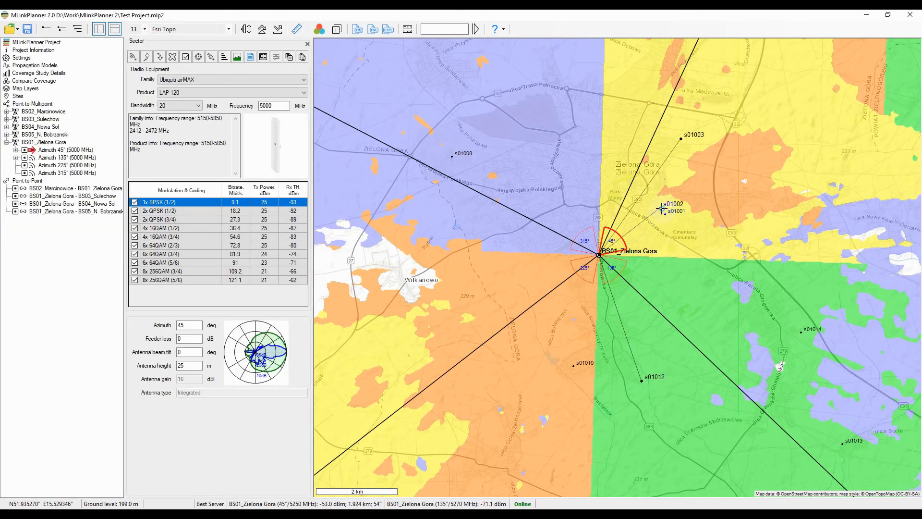
right_click(662, 209)
left_click(685, 217)
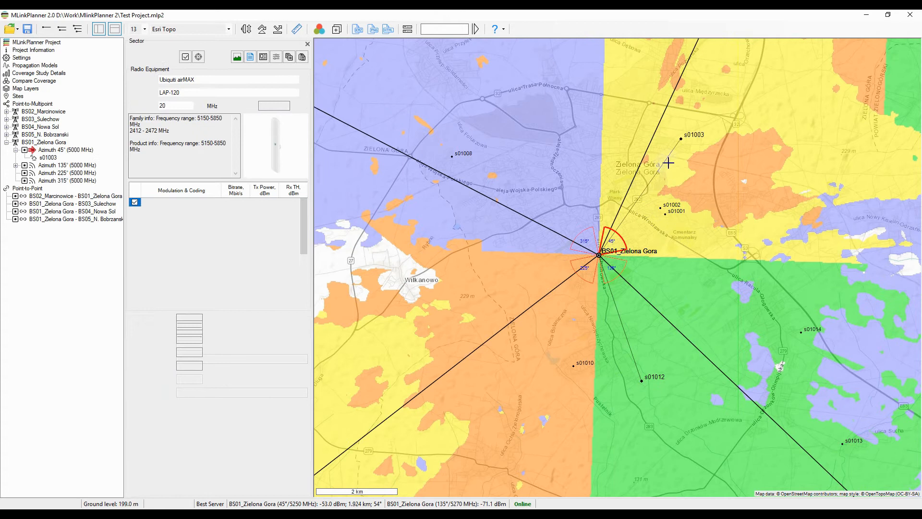
right_click(681, 141)
left_click(707, 147)
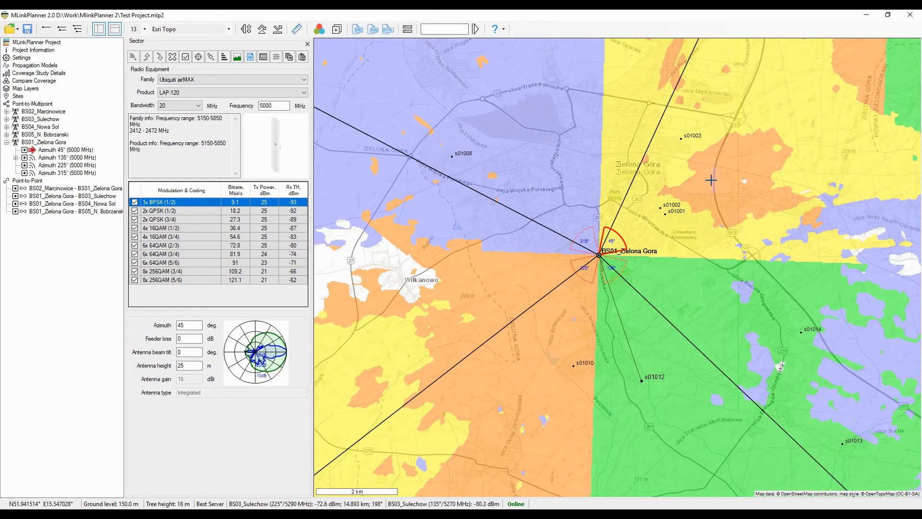
- Create subscriber stations at sites s01002 and s01001 for the 45° sector directly from the map
right_click(661, 207)
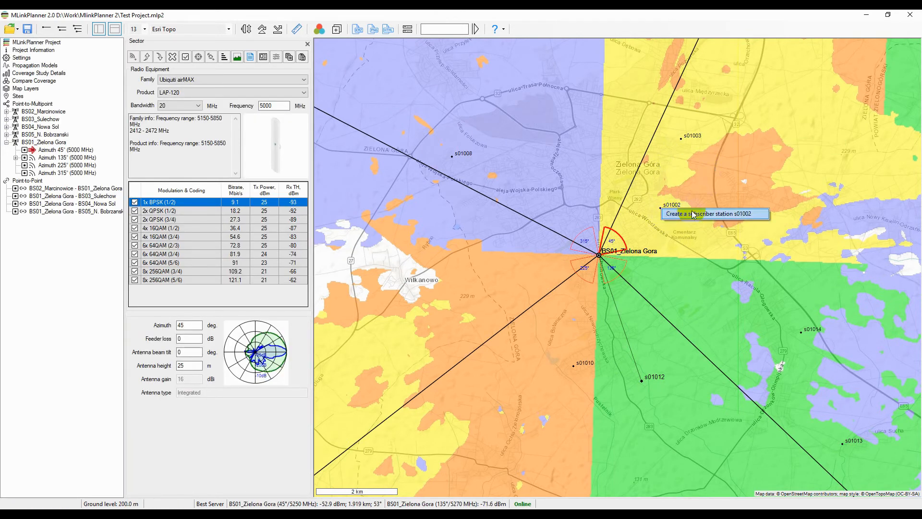
left_click(693, 214)
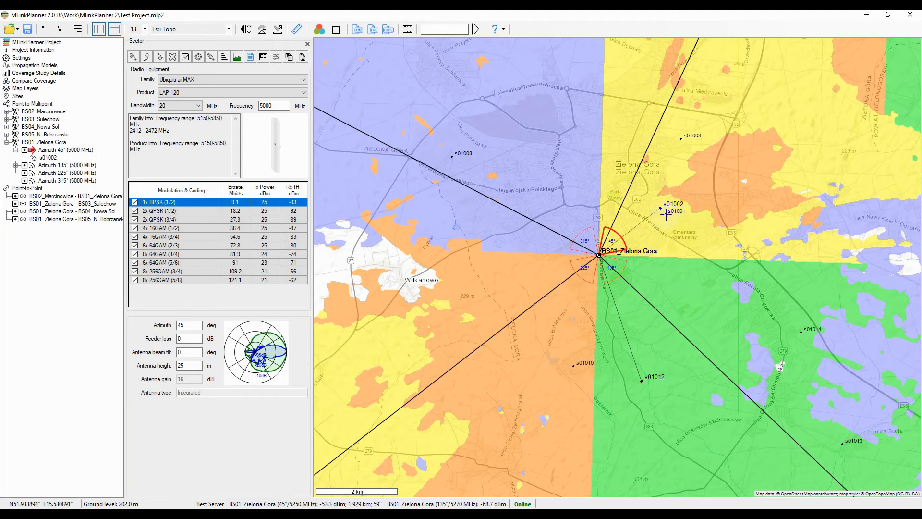
right_click(665, 215)
left_click(691, 221)
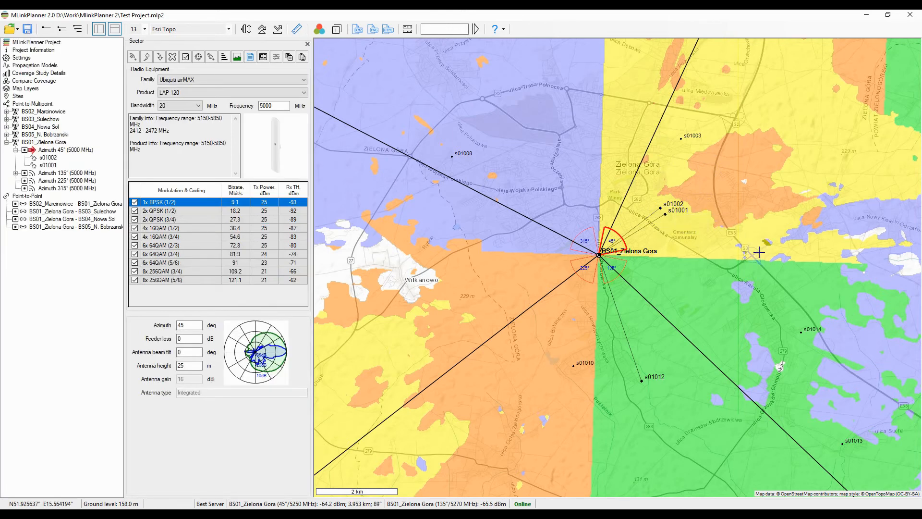
- Assign the Loco5AC product to subscriber station s01001 and create its terrain, building and forest profile with the default height settings
left_click(647, 226)
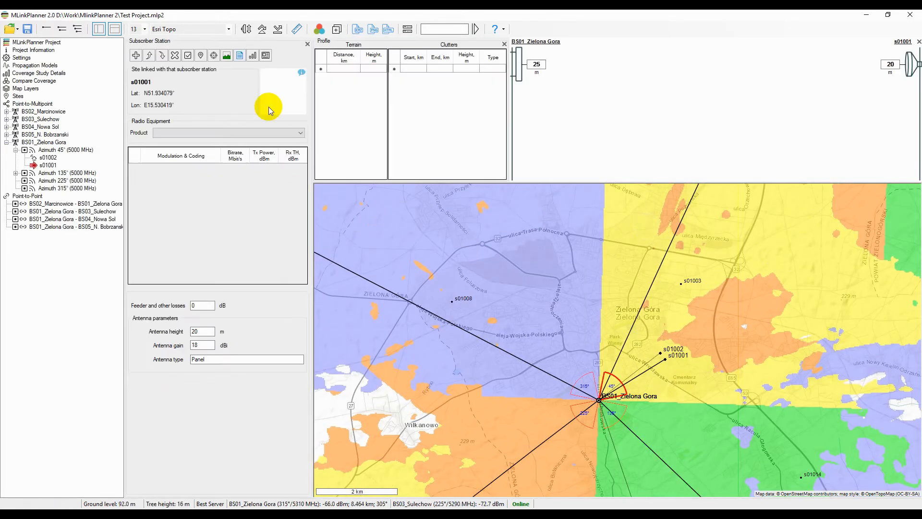
left_click(227, 55)
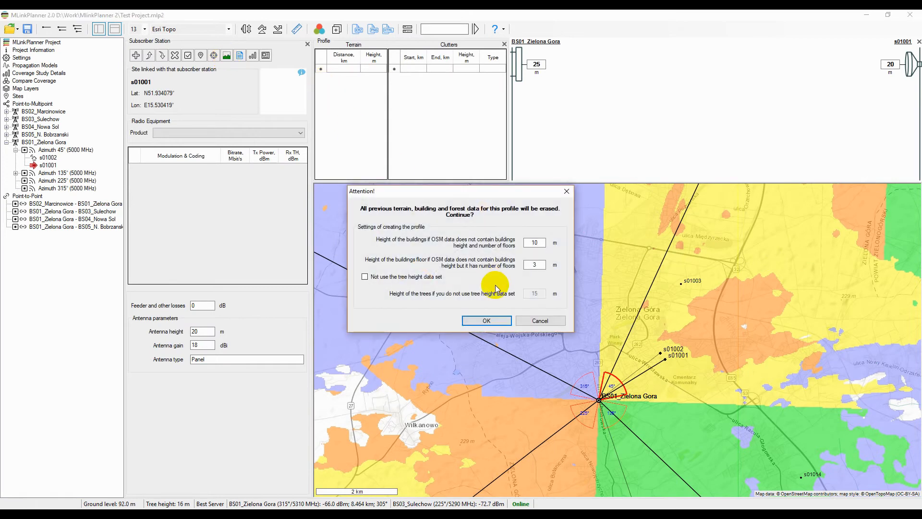
left_click(540, 321)
left_click(226, 132)
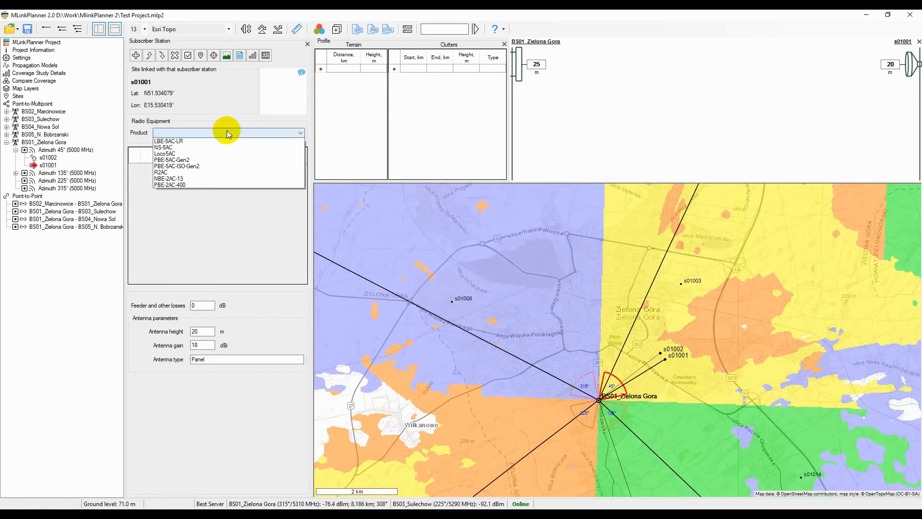
left_click(220, 210)
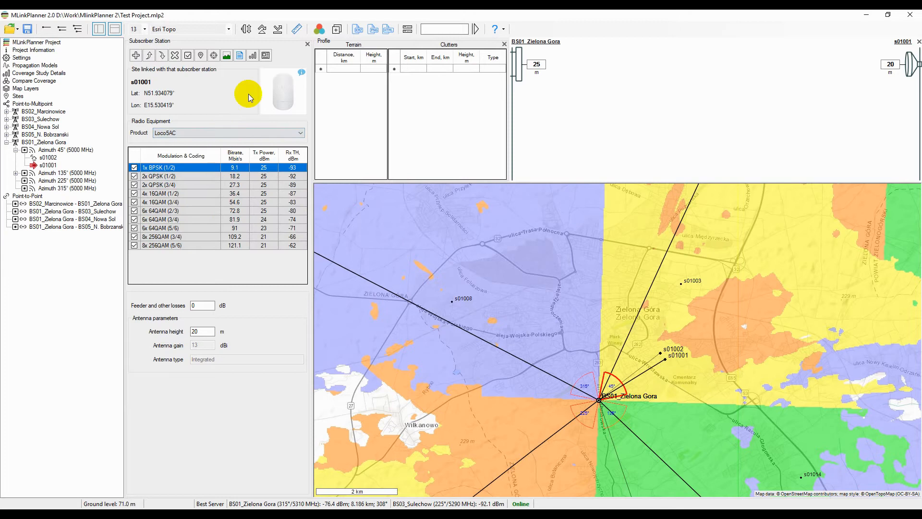
left_click(227, 56)
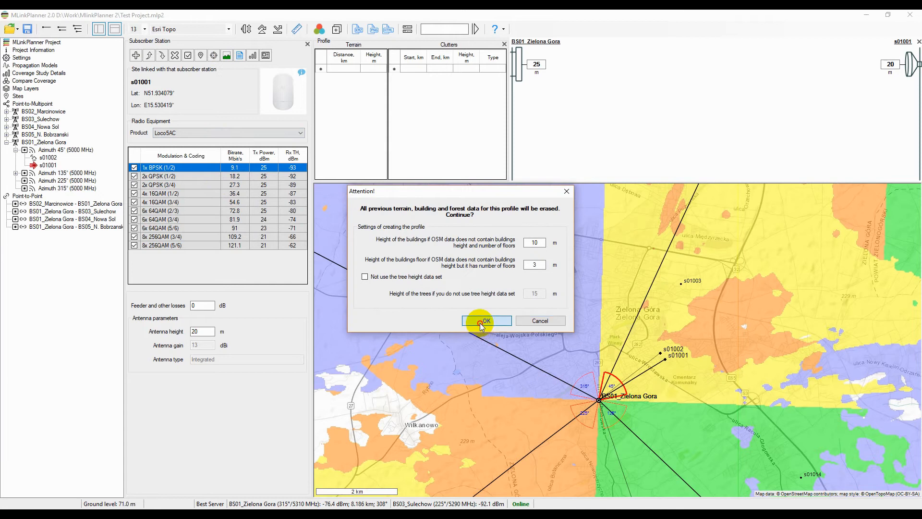
left_click(482, 323)
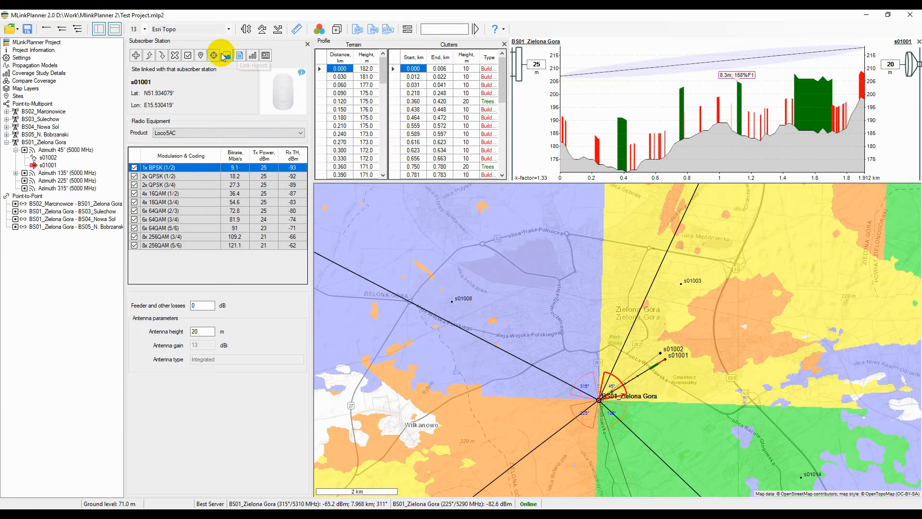
- Open the link report for BS01_Zielona Gora – s01001 and look through its short version
left_click(239, 55)
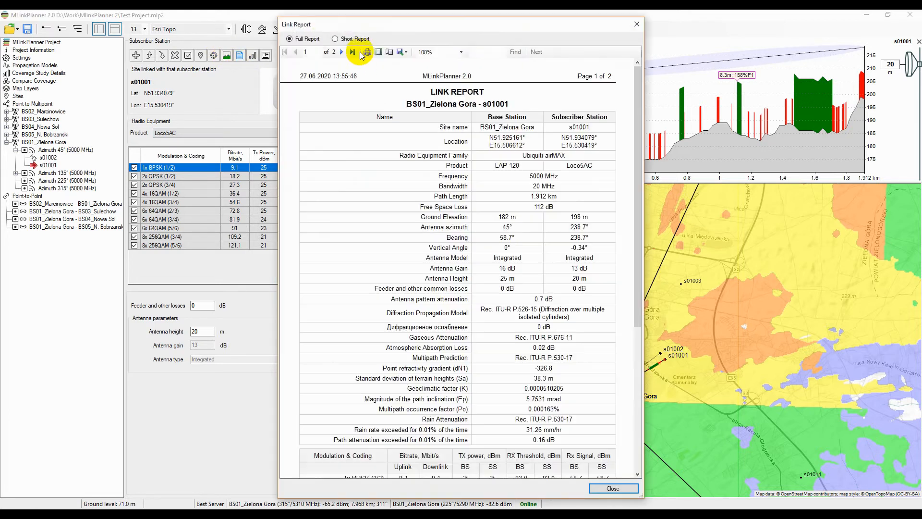
left_click(354, 39)
scroll(463, 166, "down", 4)
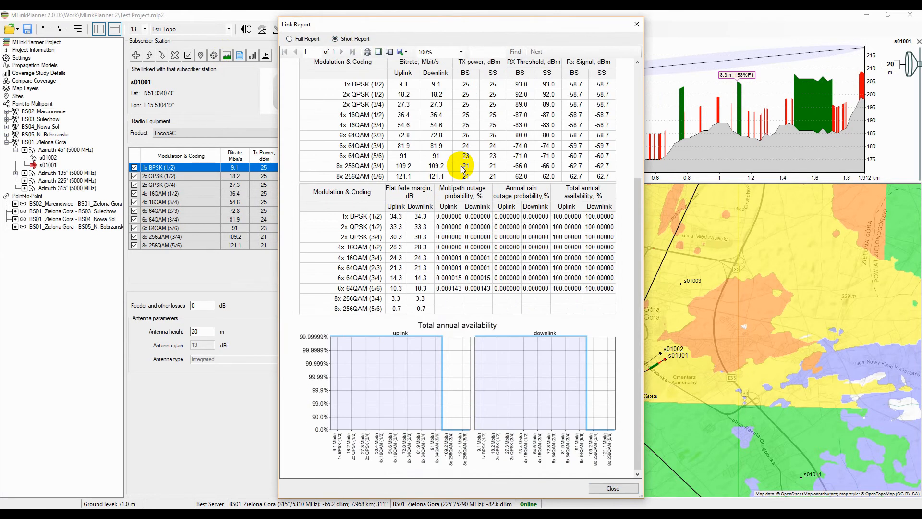
scroll(462, 166, "up", 5)
- Examine the full link report for s01001, including link parameters, modulation tables, annual availability, link profile and map, and close it
left_click(301, 38)
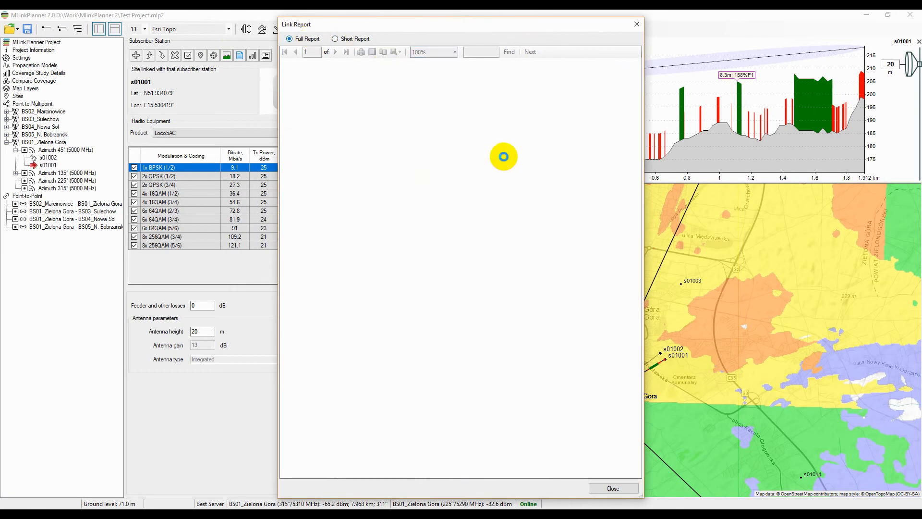
scroll(504, 159, "down", 15)
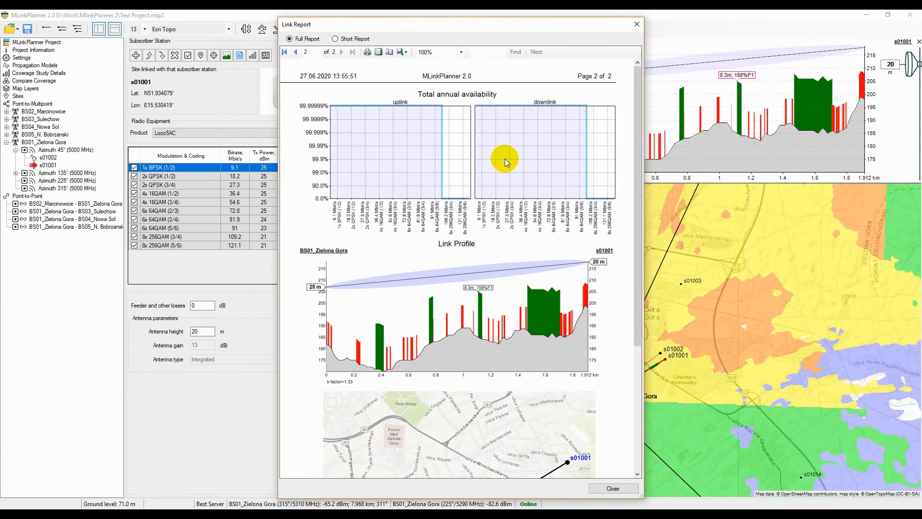
scroll(505, 158, "down", 3)
scroll(505, 158, "down", 3)
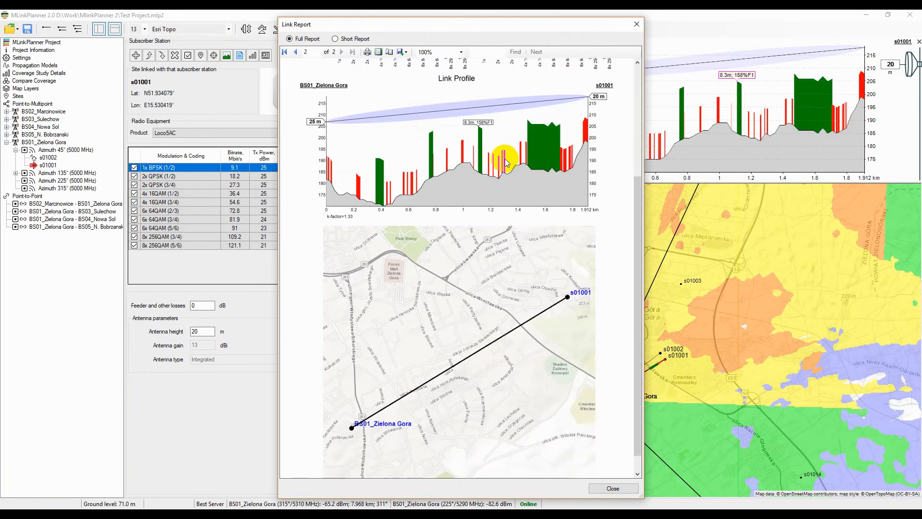
scroll(505, 159, "down", 1)
scroll(505, 159, "up", 4)
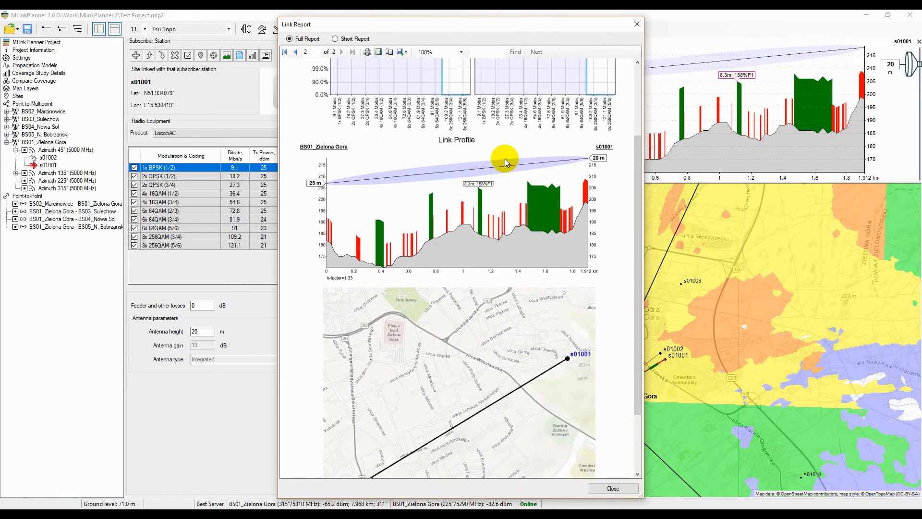
scroll(505, 158, "up", 3)
scroll(505, 158, "up", 5)
scroll(505, 159, "up", 3)
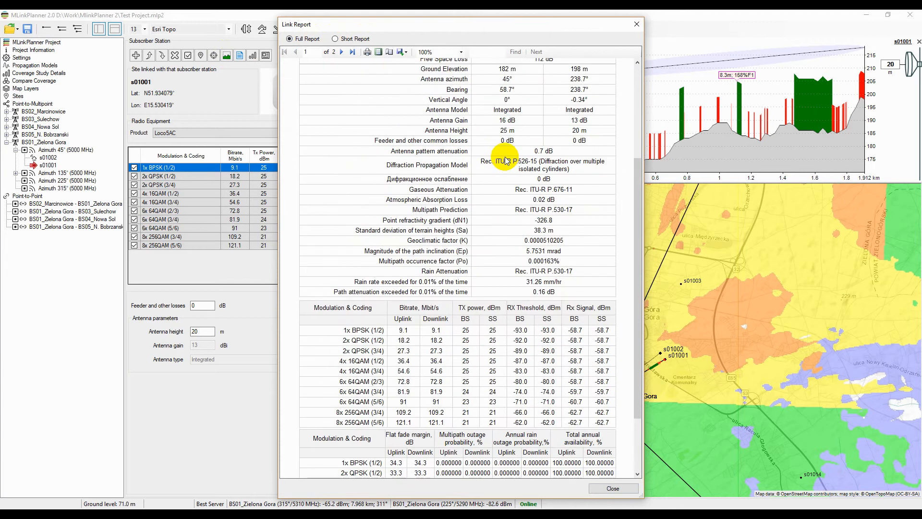
scroll(505, 159, "up", 3)
scroll(508, 159, "down", 3)
scroll(507, 159, "down", 3)
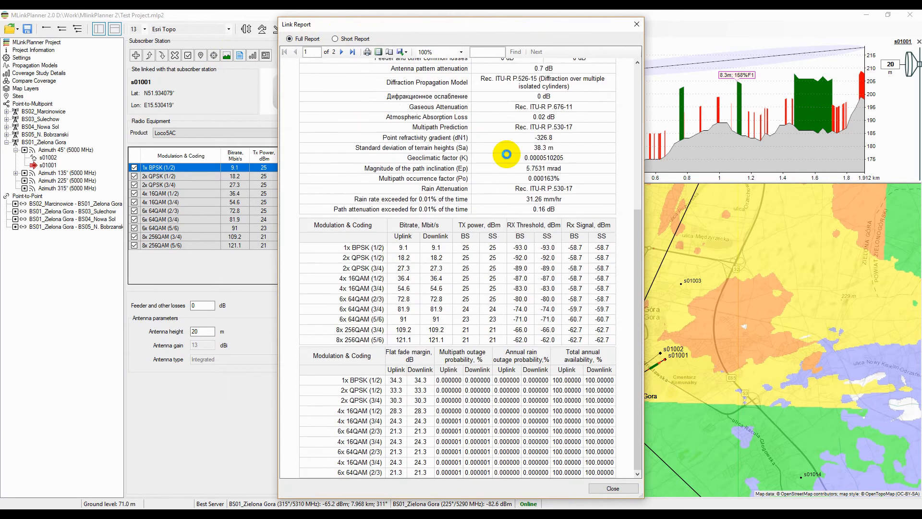
scroll(508, 160, "down", 5)
left_click(637, 23)
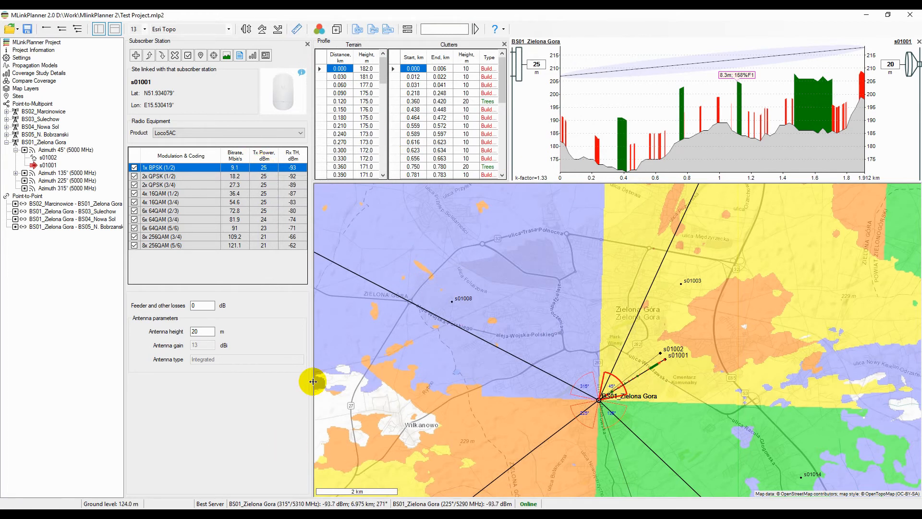
- Select subscriber station s01005 in the 45° sector and review the availability and profile in its full link report
scroll(313, 381, "down", 2)
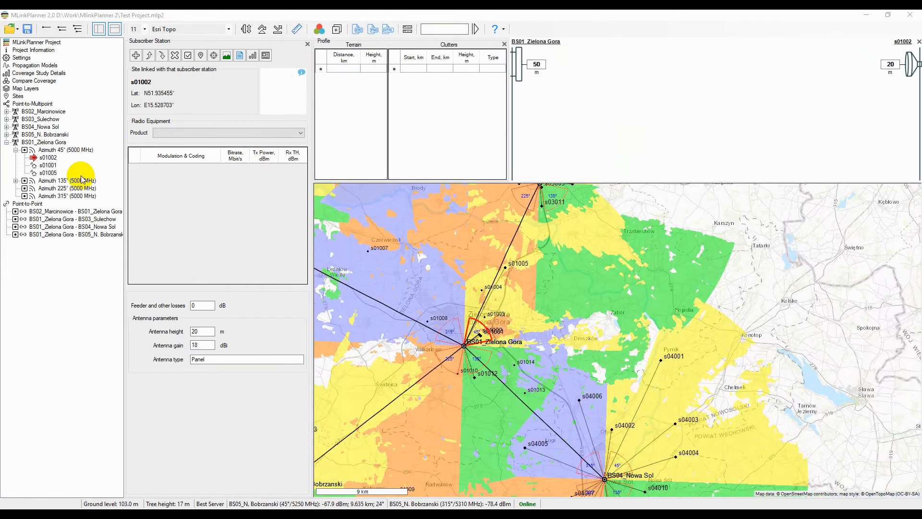
left_click(48, 172)
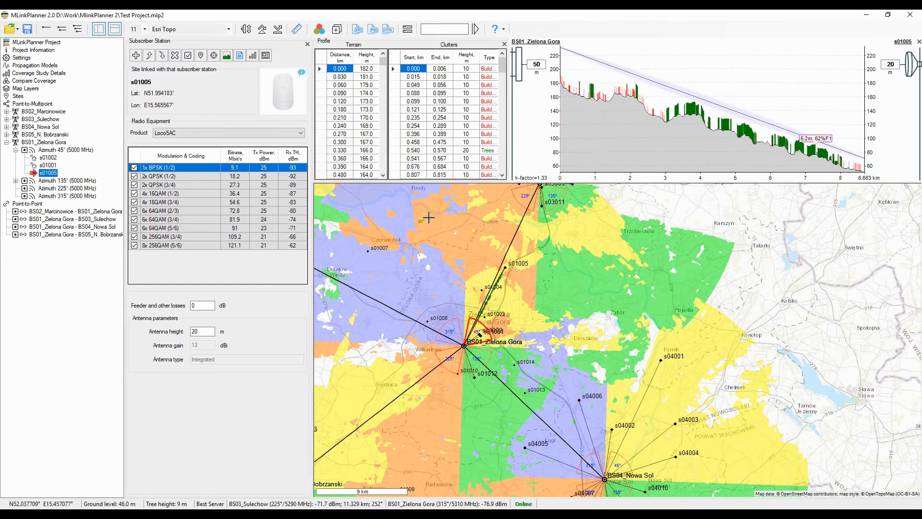
left_click_drag(516, 355, 545, 399)
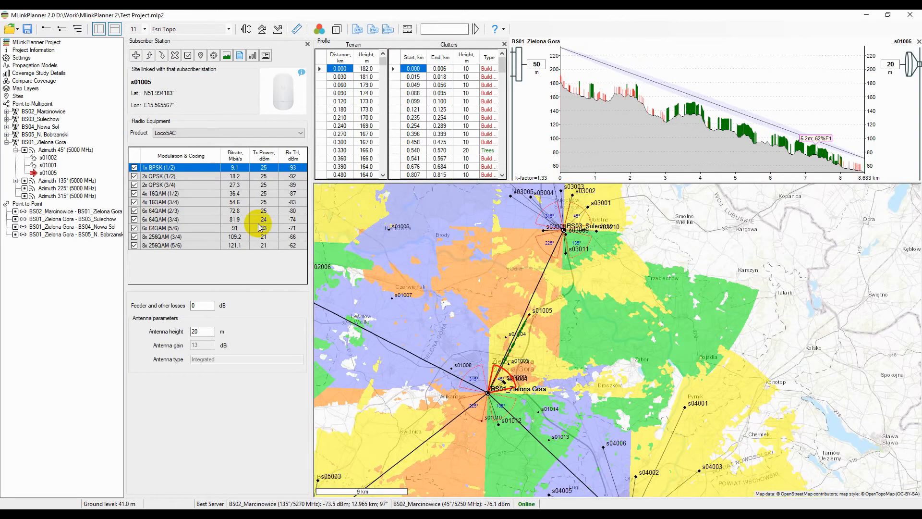
left_click(239, 56)
scroll(504, 202, "down", 6)
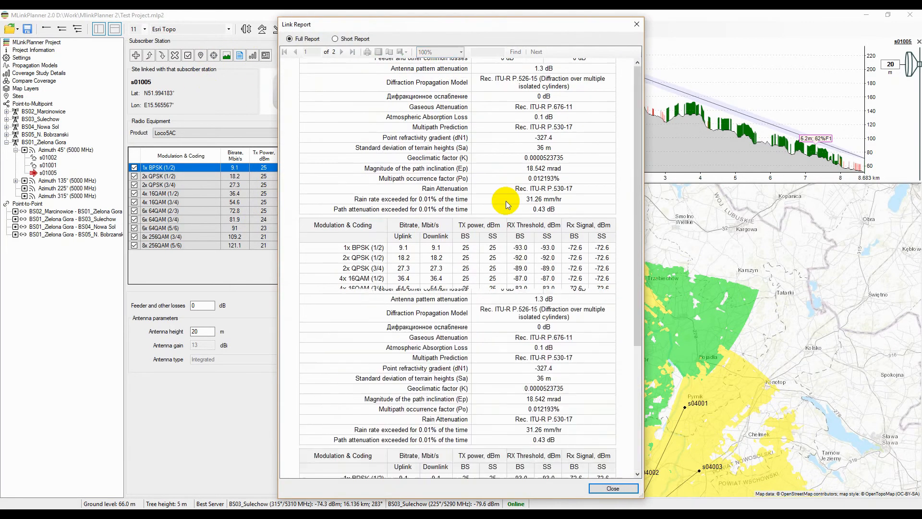
scroll(508, 204, "down", 5)
scroll(508, 204, "up", 1)
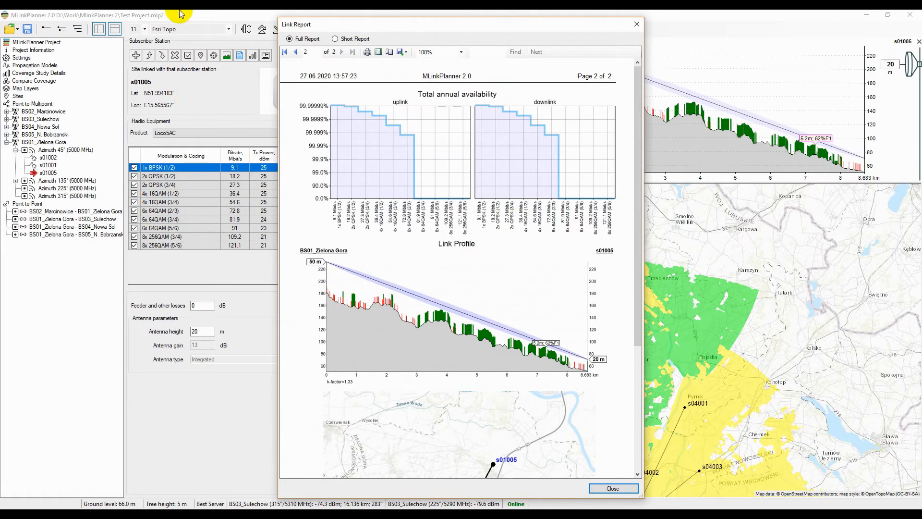
left_click(612, 489)
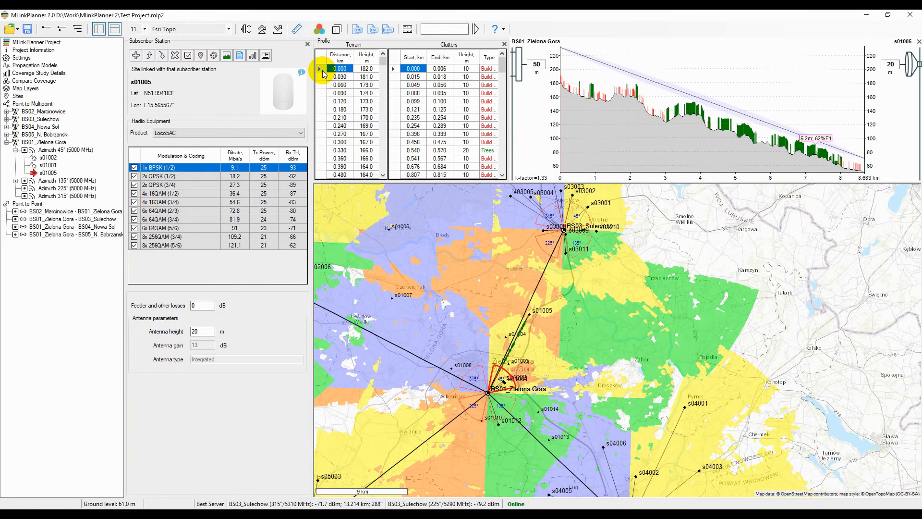
- Open the diffraction analysis for the BS01_Zielona Gora – s01005 link and inspect the link analysis tools
left_click(259, 34)
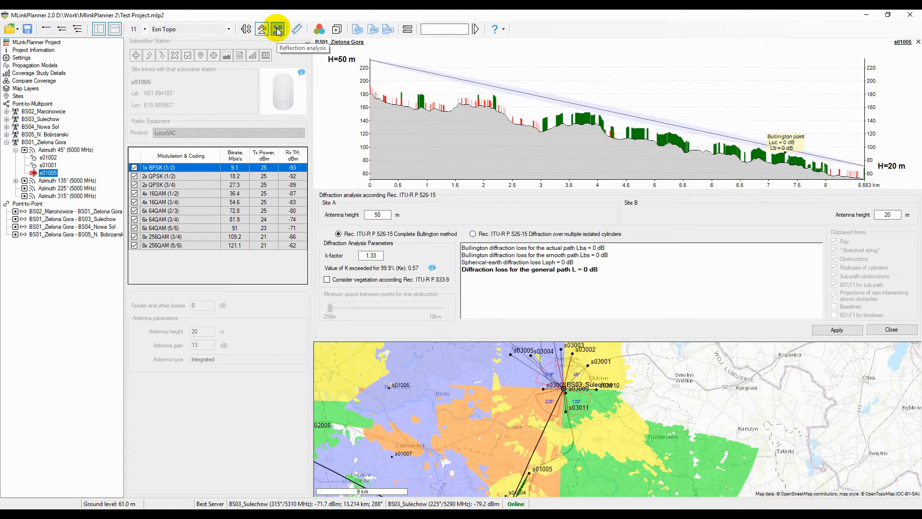
left_click(247, 31)
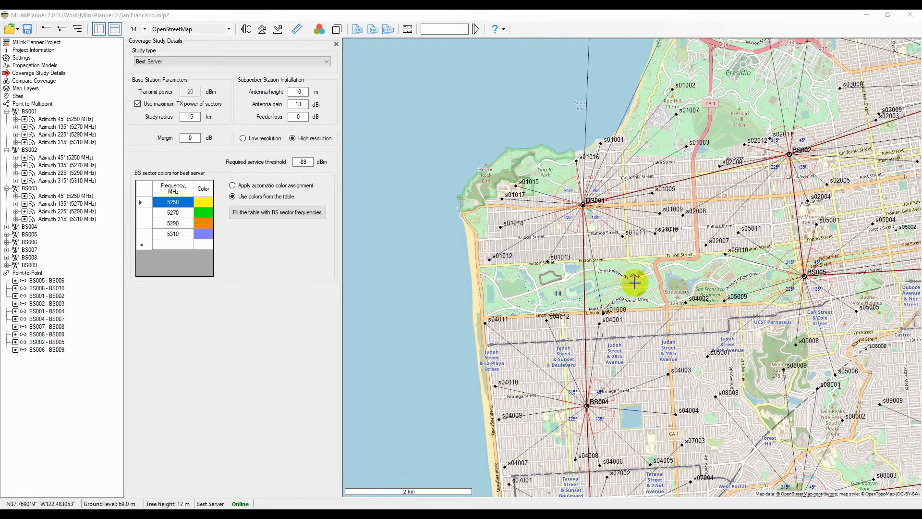
- Set the San Francisco project's coverage study type to Received Power at subscriber stations
left_click_drag(724, 273, 613, 267)
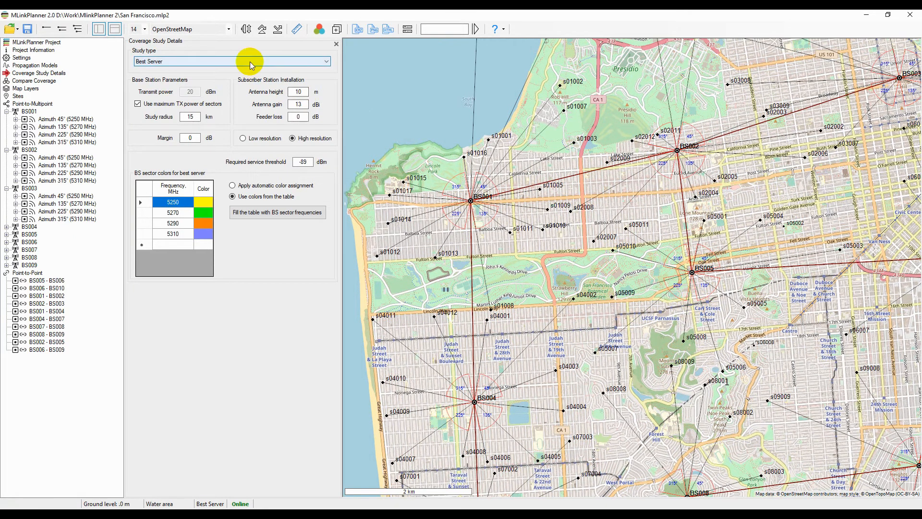
left_click_drag(645, 265, 607, 231)
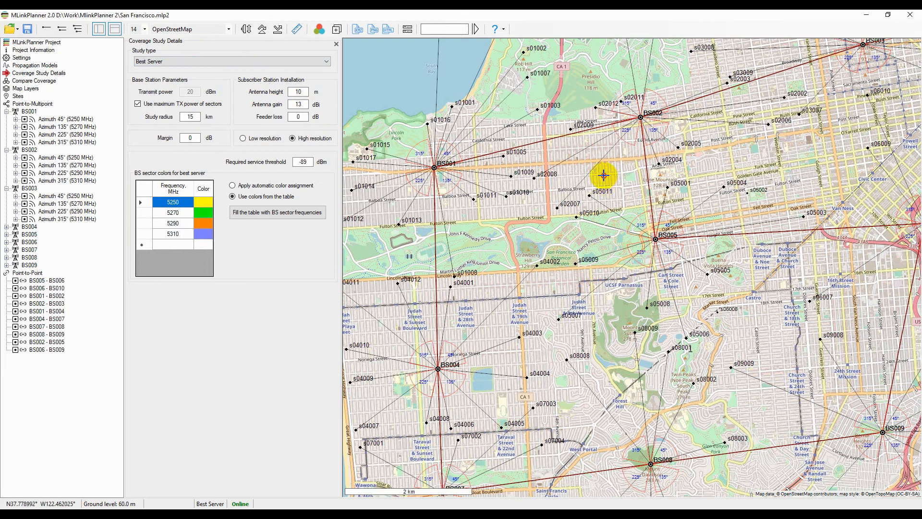
left_click_drag(604, 175, 603, 242)
left_click(175, 62)
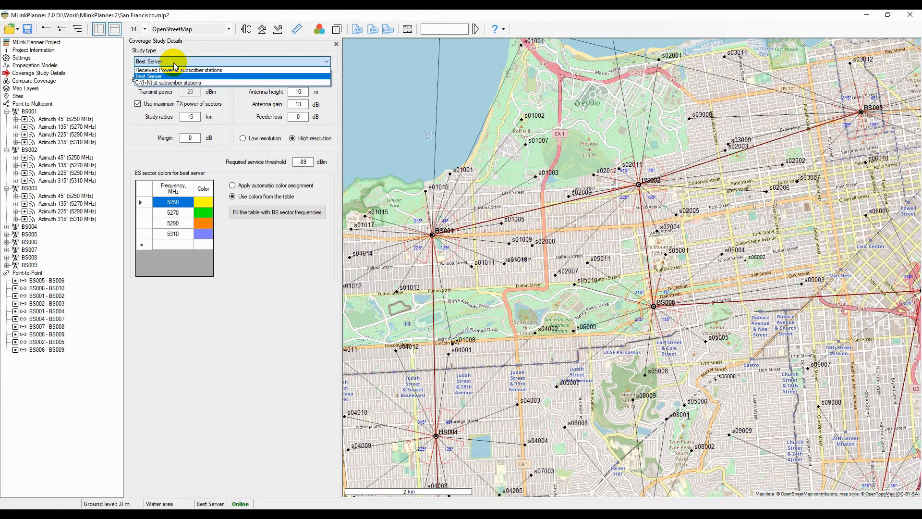
left_click(175, 70)
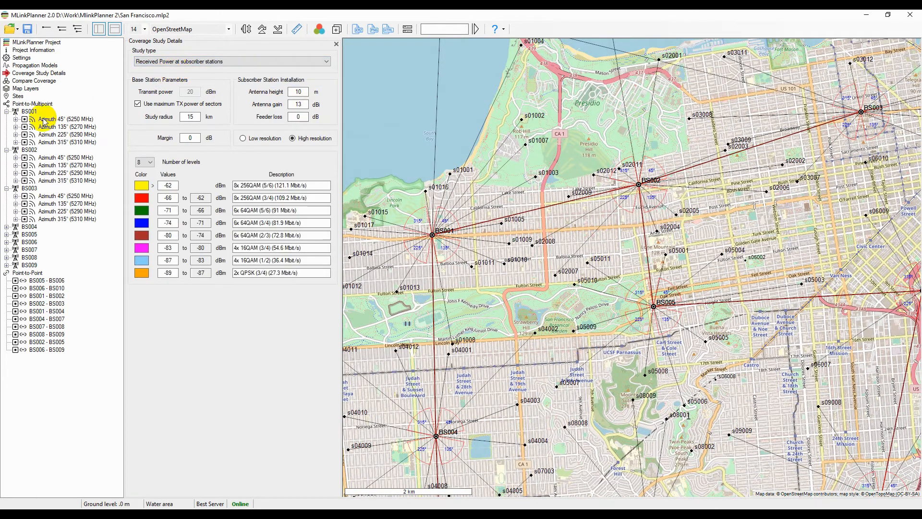
- View base station BS001 and subscriber station s01009 in its 135° sector, and return to the coverage study details
left_click(31, 111)
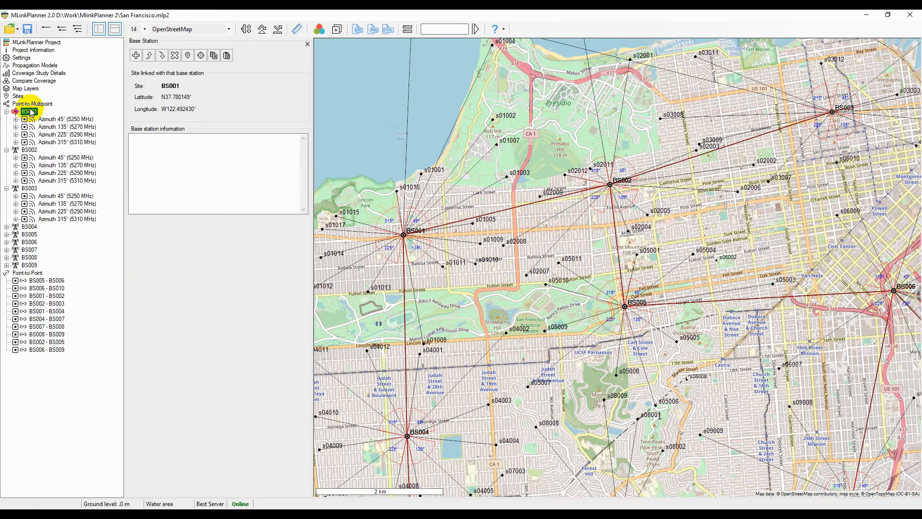
left_click(32, 74)
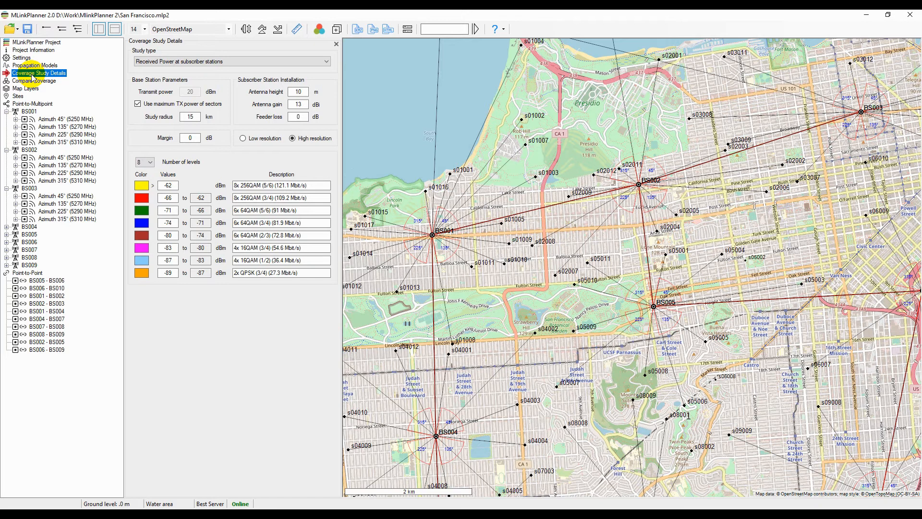
left_click_drag(599, 234, 586, 288)
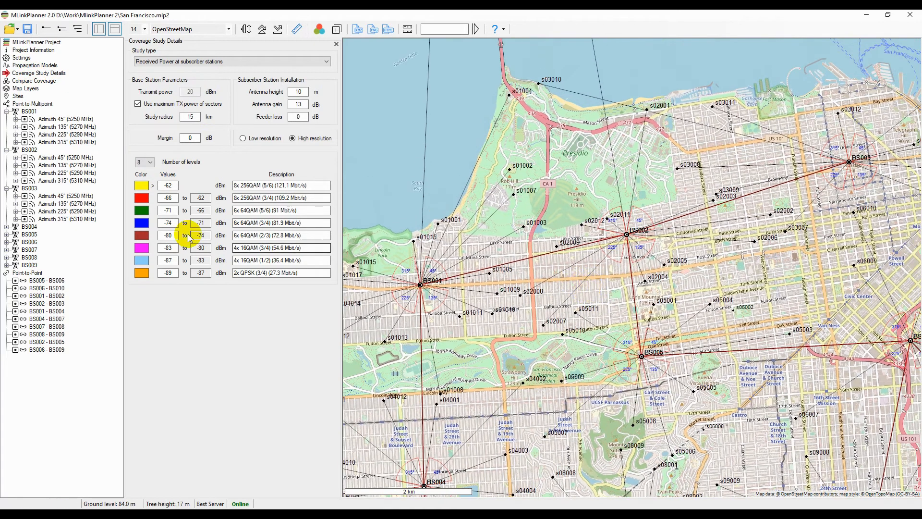
left_click(15, 126)
left_click(45, 135)
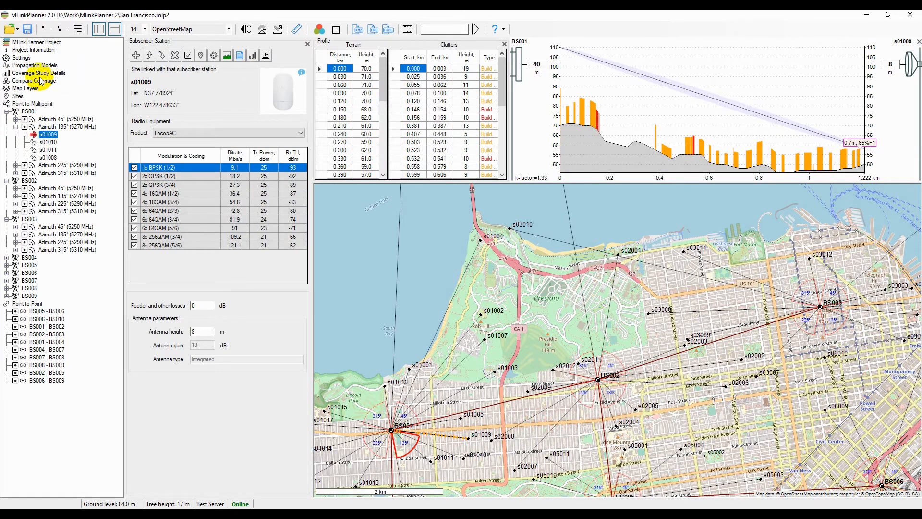
left_click(41, 75)
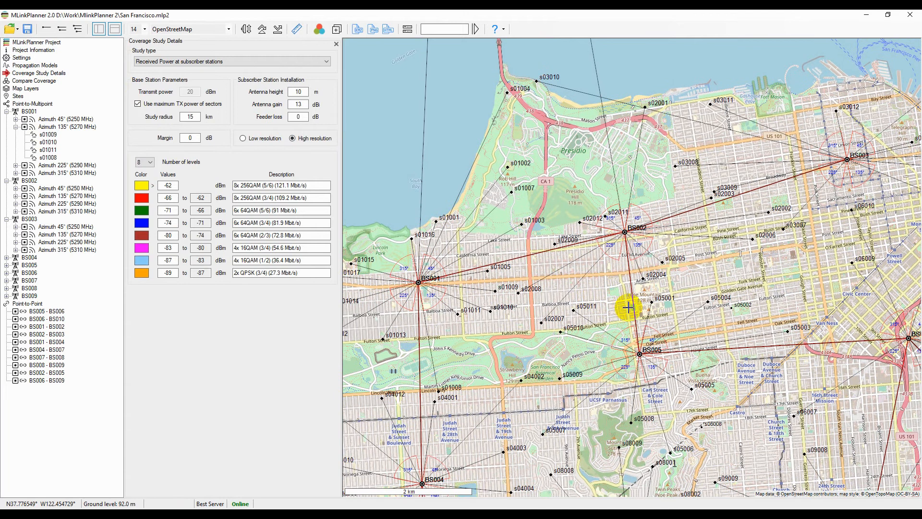
- Review the available coverage study types for the San Francisco base stations, keeping Received Power at subscriber stations selected
scroll(629, 307, "down", 1)
scroll(480, 208, "up", 1)
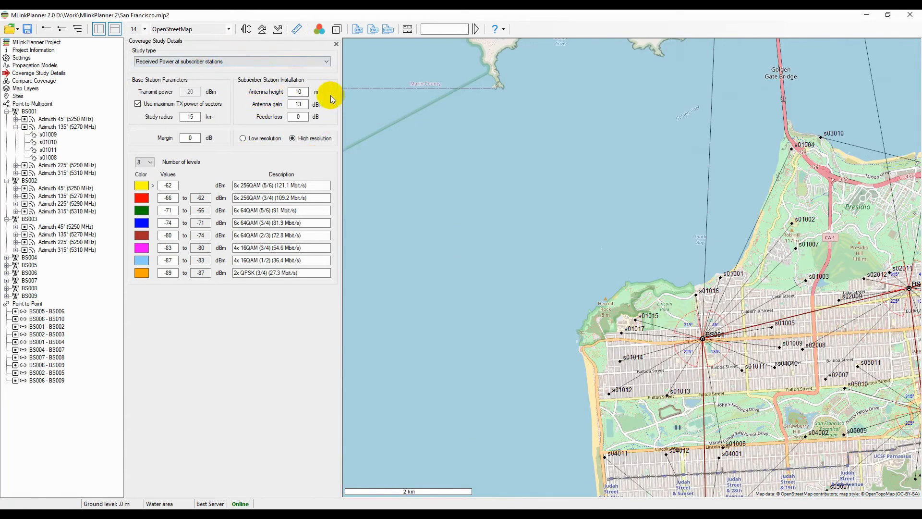
left_click_drag(806, 394, 568, 286)
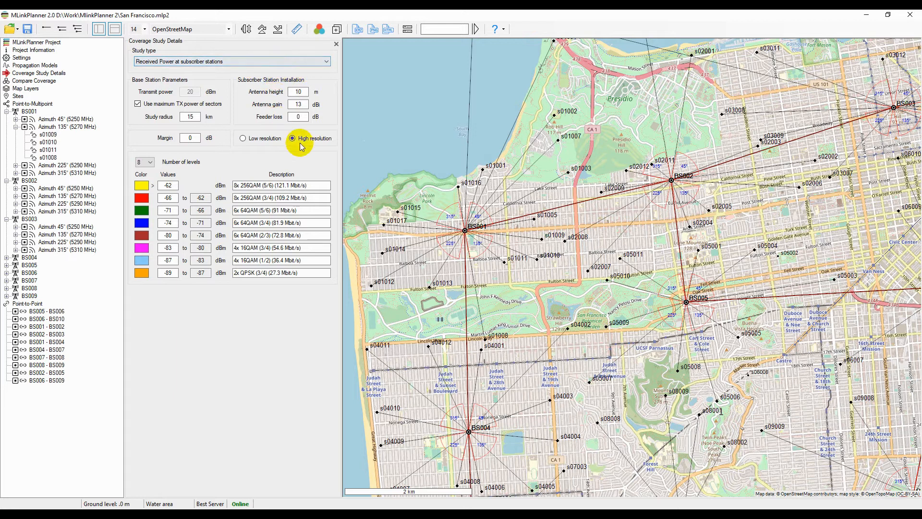
left_click(296, 61)
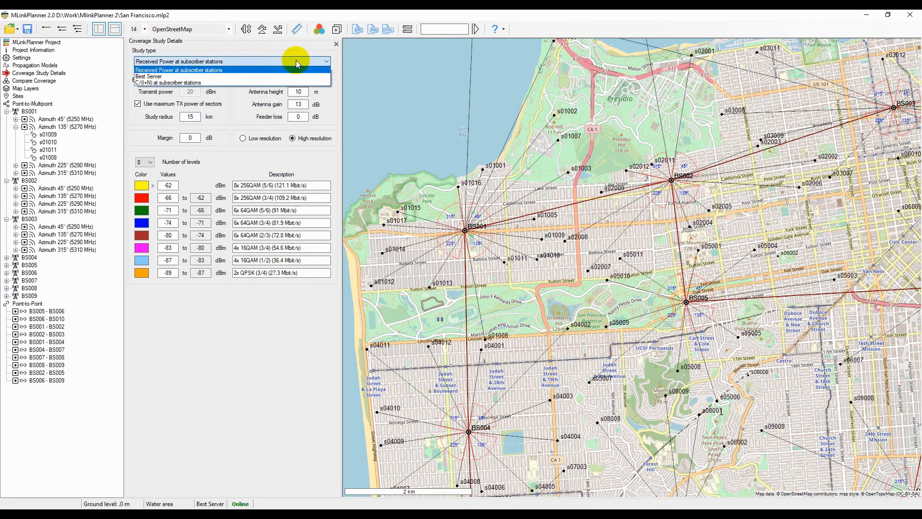
left_click(267, 60)
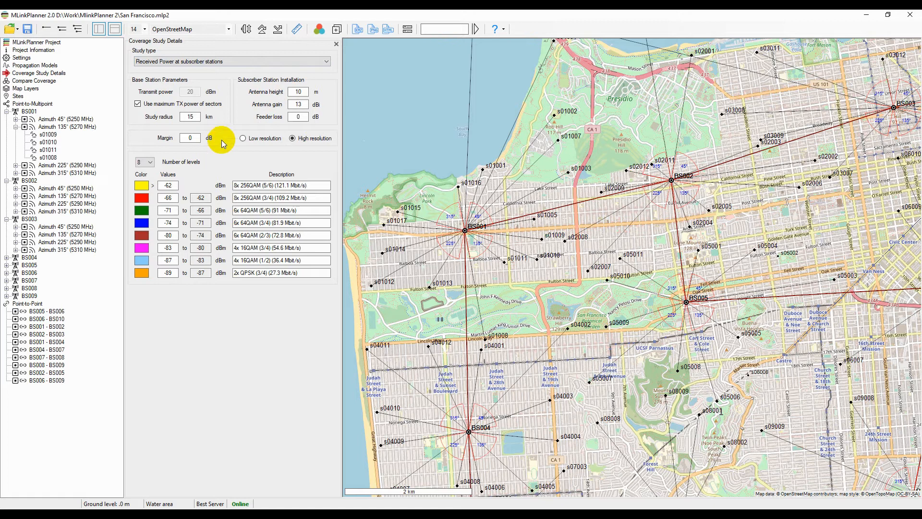
left_click(193, 63)
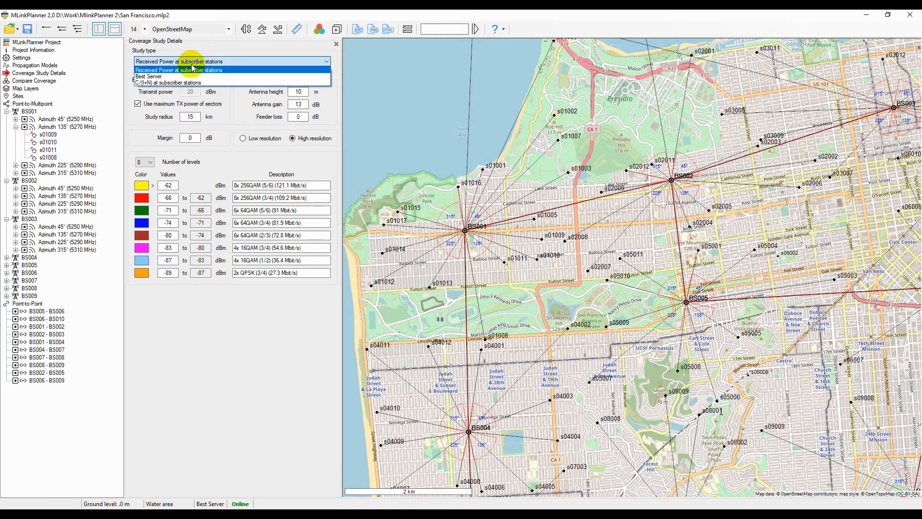
left_click(192, 70)
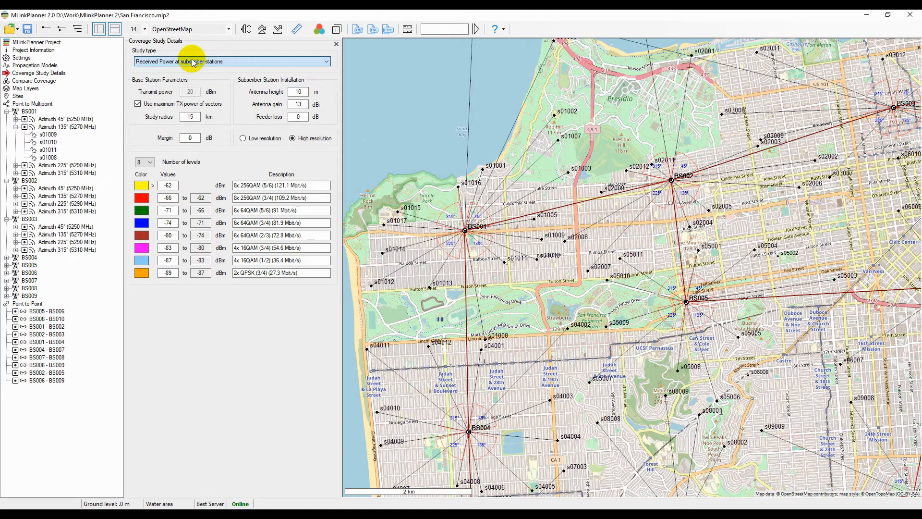
- Switch BS001's 45° and 135° sectors off and back on, and expand the 45° sector's subscriber list
left_click(24, 120)
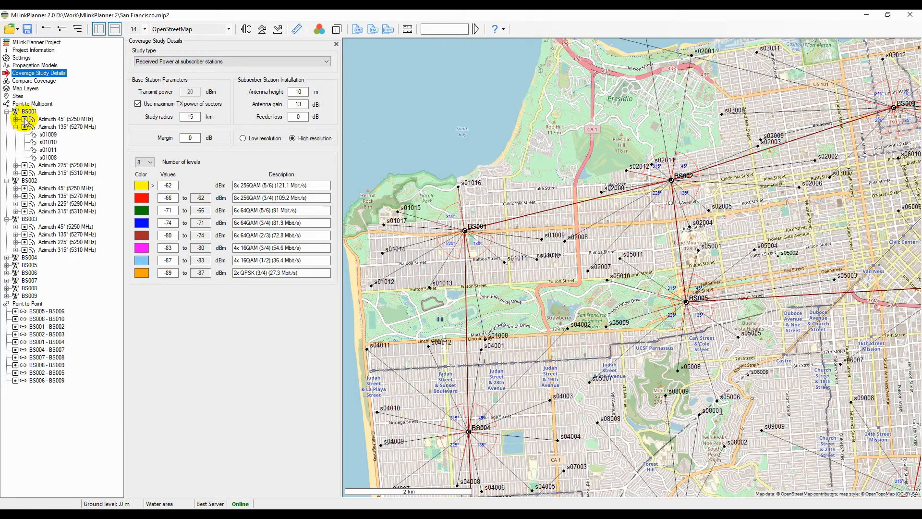
left_click(24, 119)
left_click(25, 127)
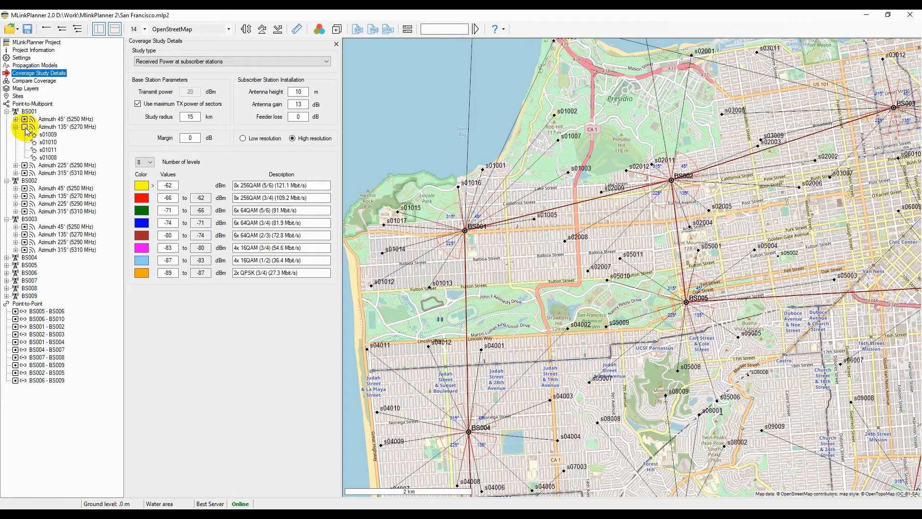
left_click(25, 127)
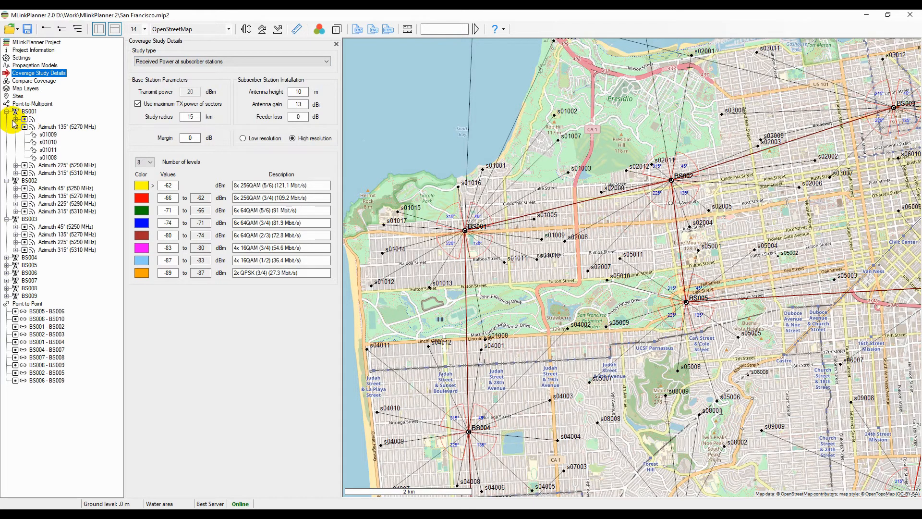
left_click(15, 119)
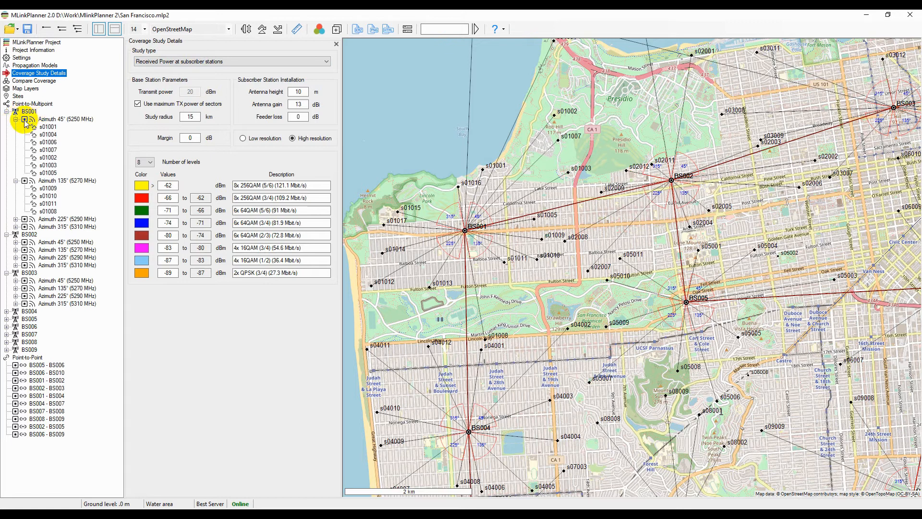
left_click(25, 120)
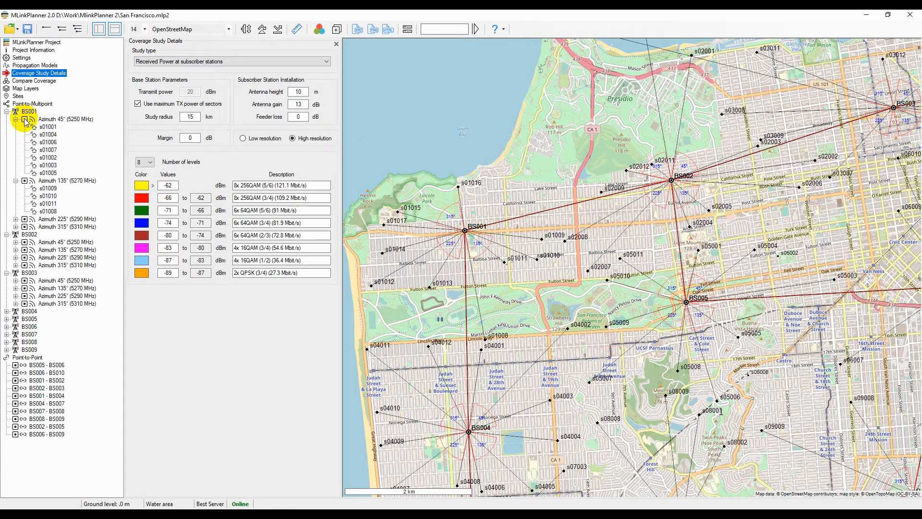
left_click(25, 119)
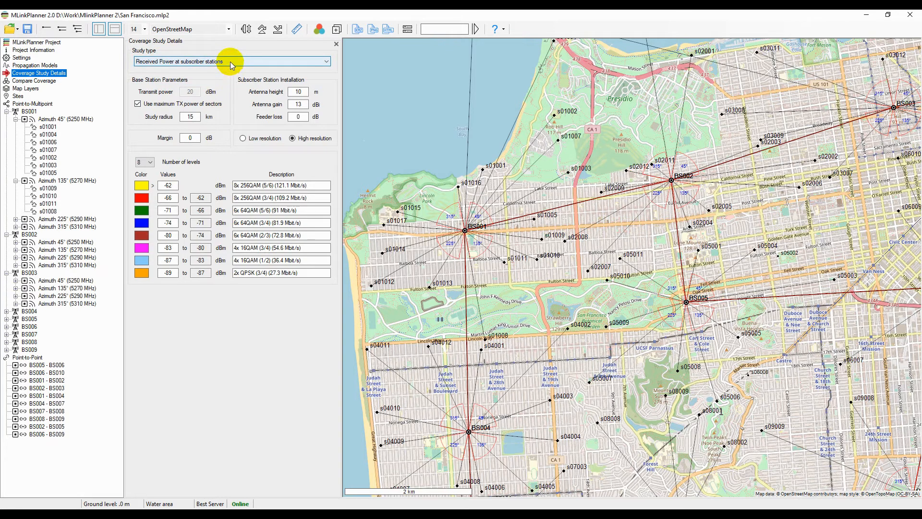
left_click(25, 120)
left_click(25, 120)
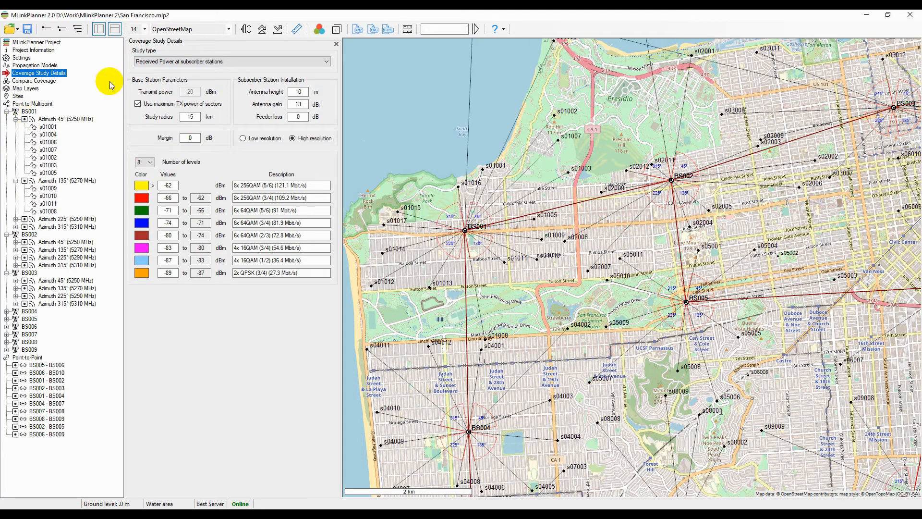
- Preview the Best Server study settings and return the study type to Received Power at subscriber stations
left_click(167, 62)
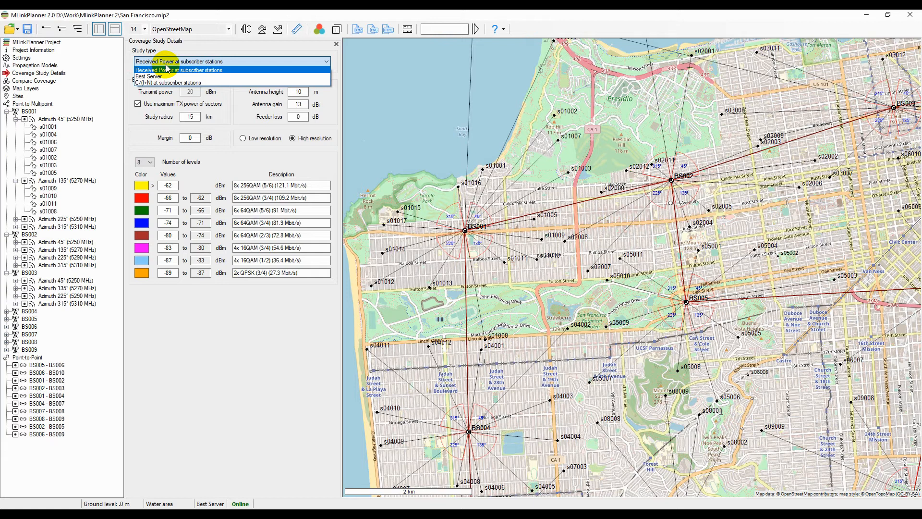
left_click(167, 70)
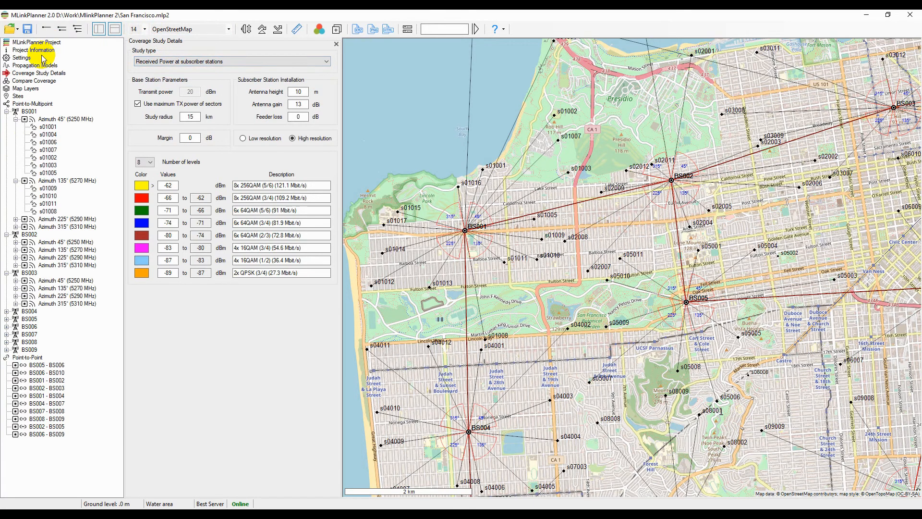
left_click(215, 62)
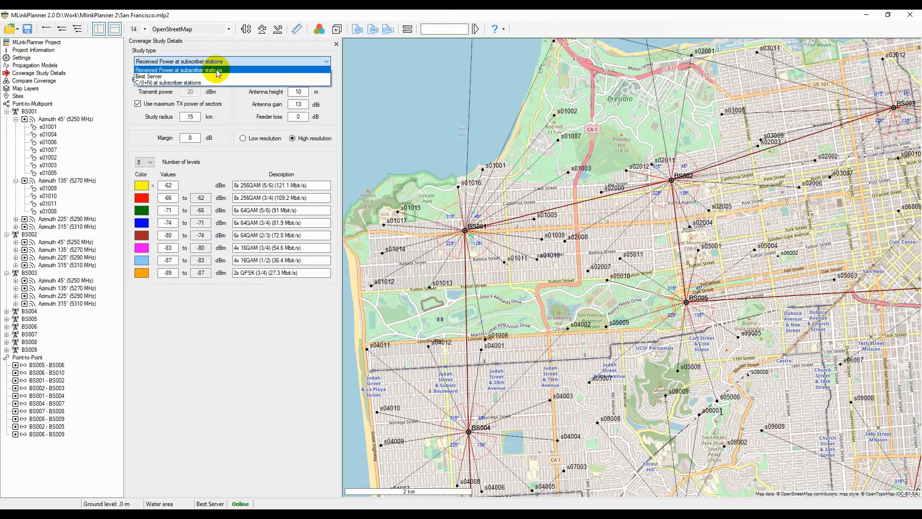
left_click(218, 76)
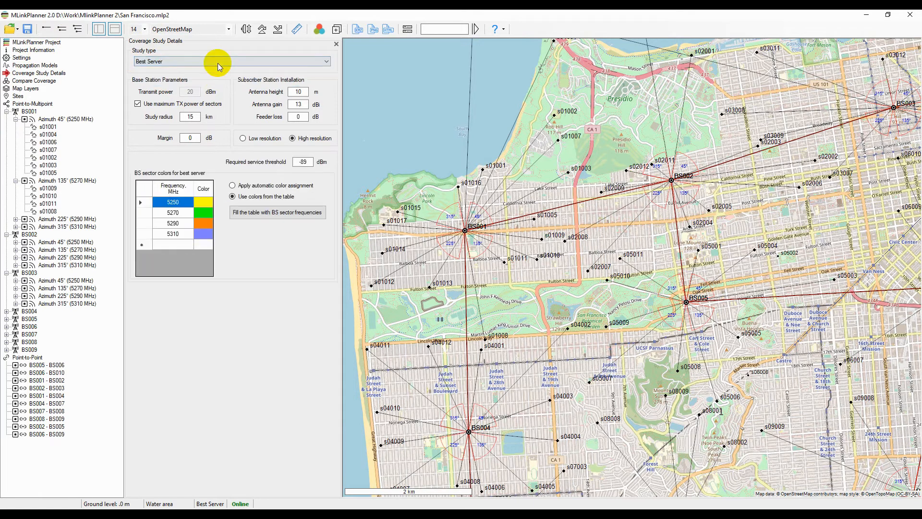
left_click(216, 61)
left_click(217, 71)
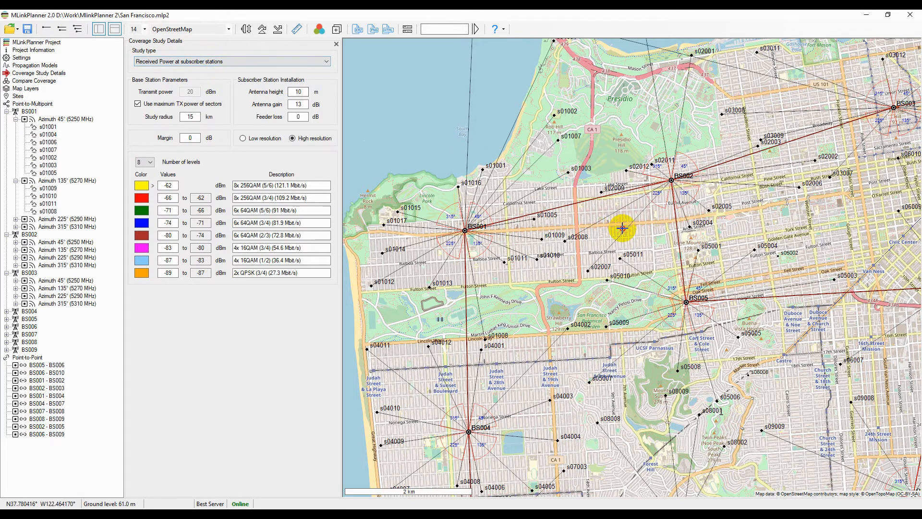
- Calculate the Received Power at subscriber stations coverage and inspect it across the whole San Francisco network
left_click_drag(621, 226, 621, 230)
left_click(324, 34)
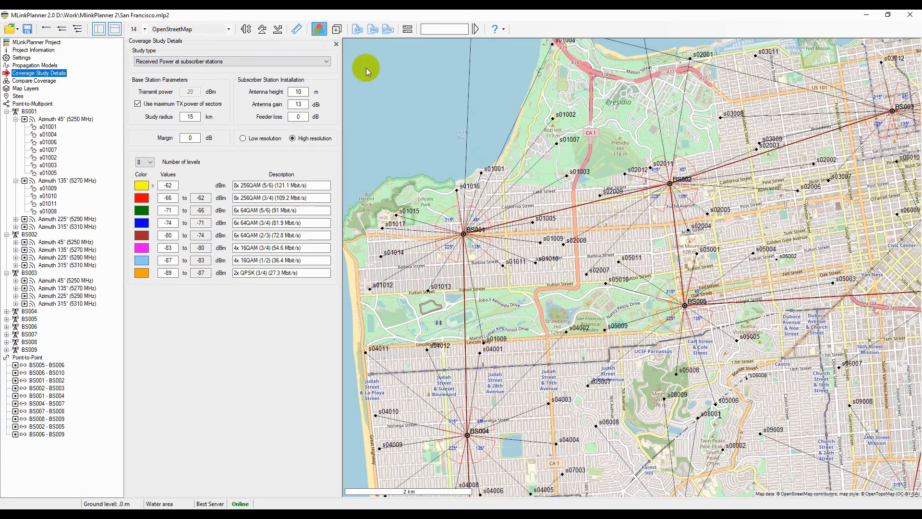
left_click(561, 133)
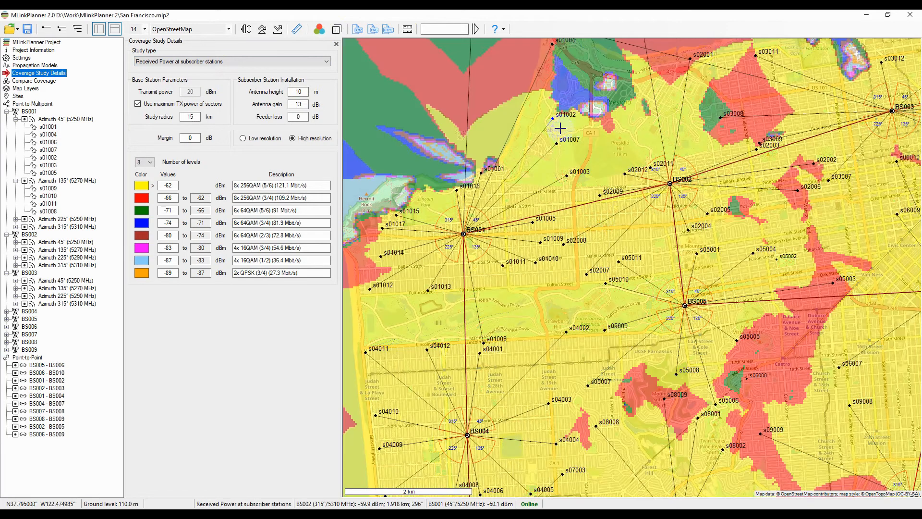
scroll(694, 255, "down", 1)
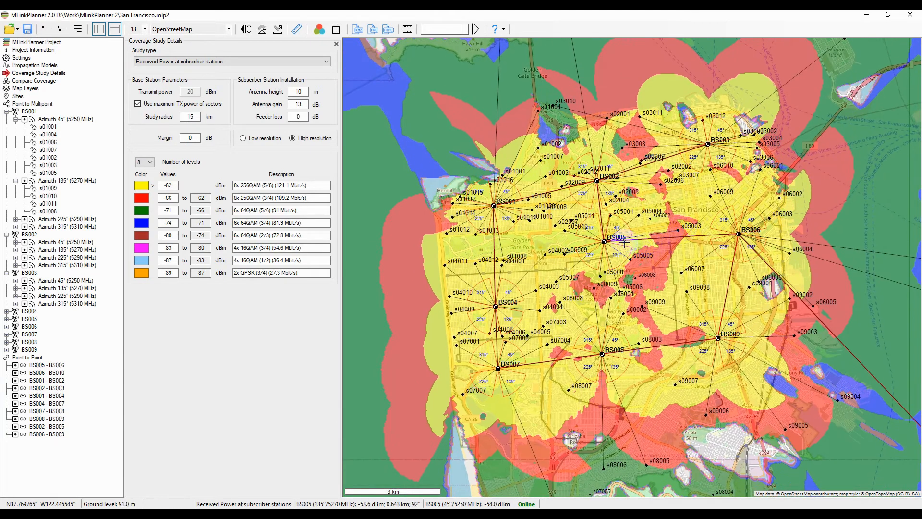
- Set the study type to Best Server, calculate the coverage and inspect the sector areas around BS005
left_click(233, 61)
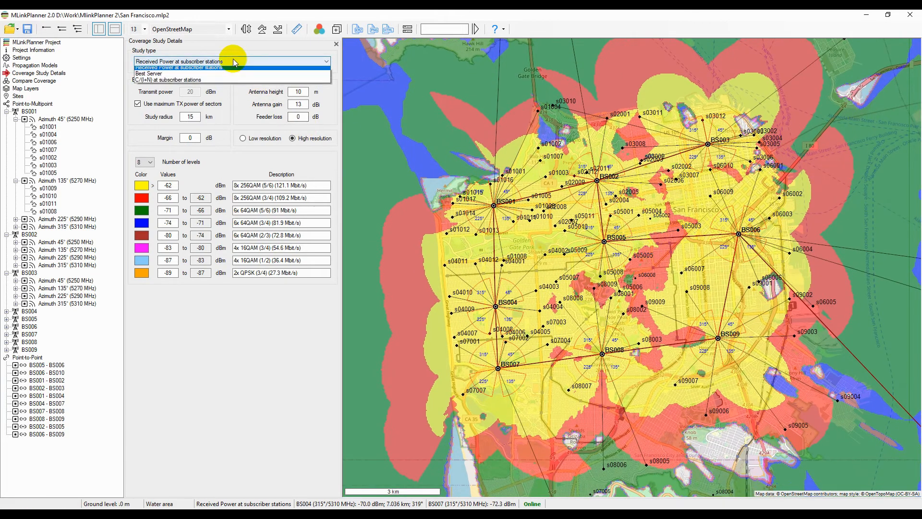
left_click(166, 75)
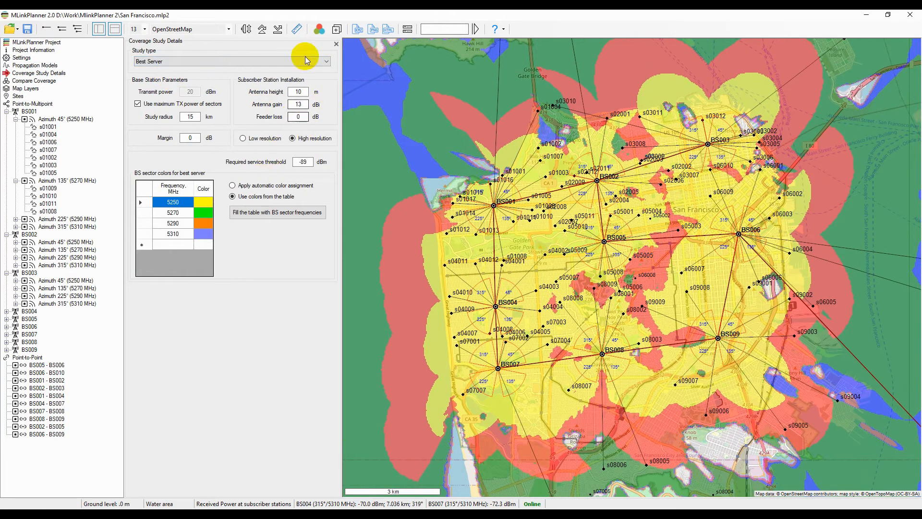
left_click(318, 29)
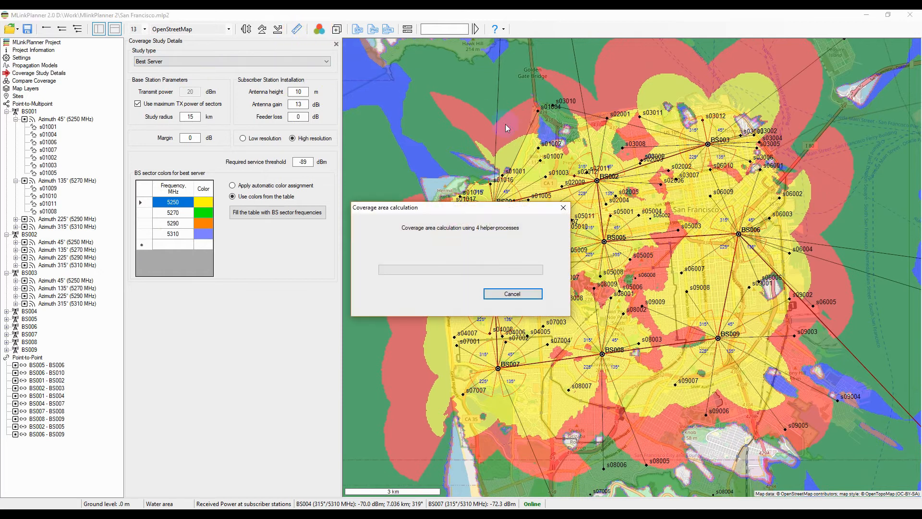
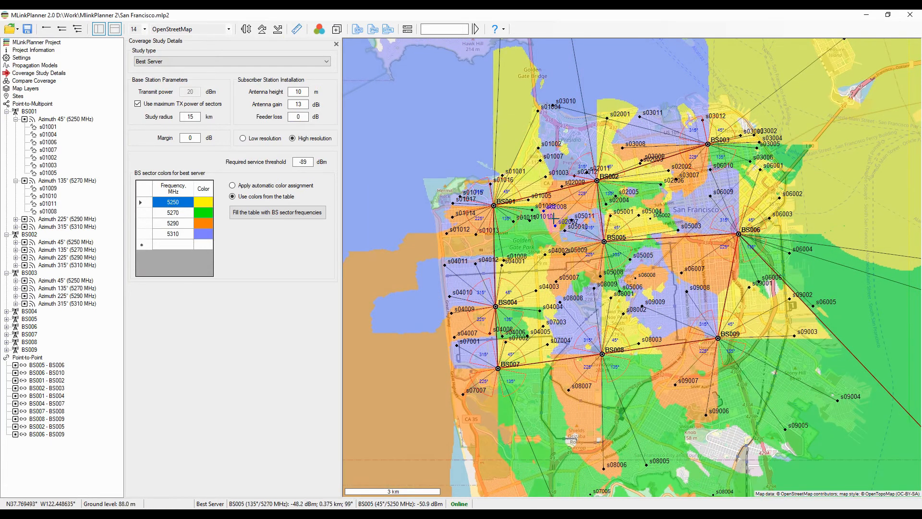
scroll(598, 217, "up", 1)
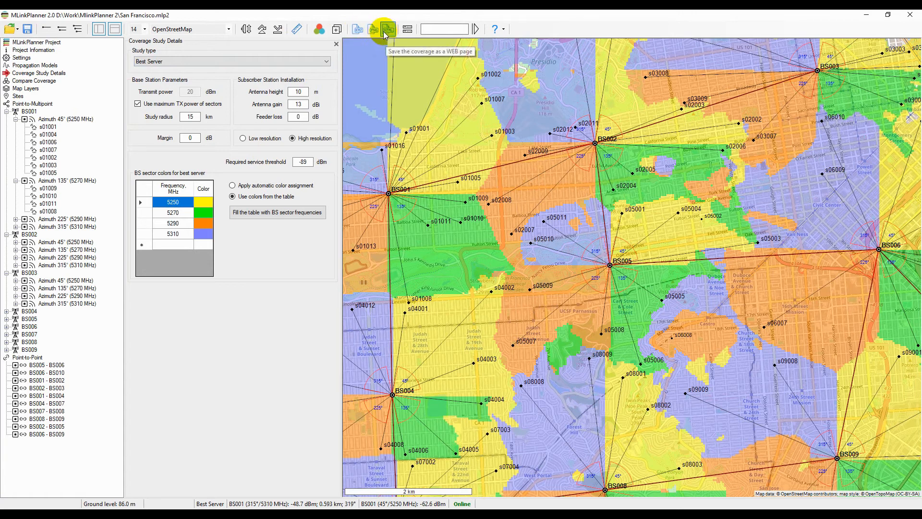
- Switch to the MlinkPlanner 2 folder in File Explorer and open the saved coverage web page index.html from its coverage folder
left_click(199, 514)
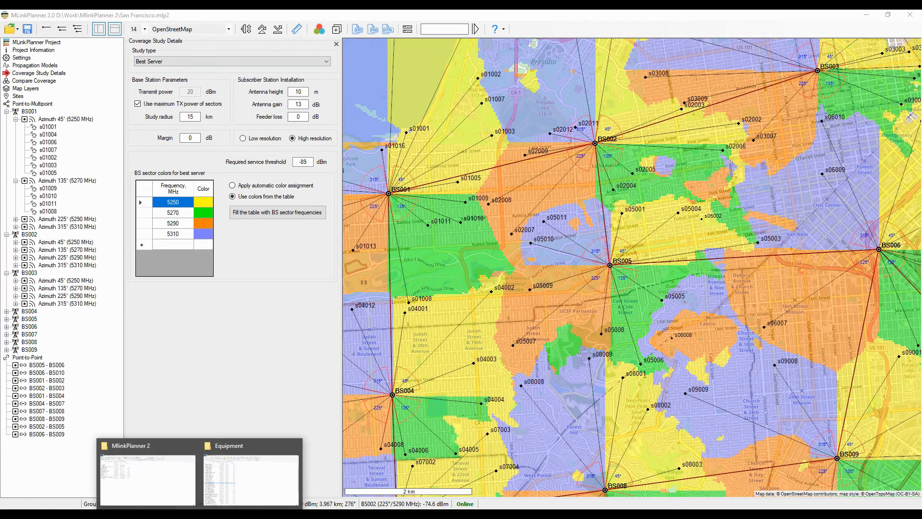
left_click(168, 477)
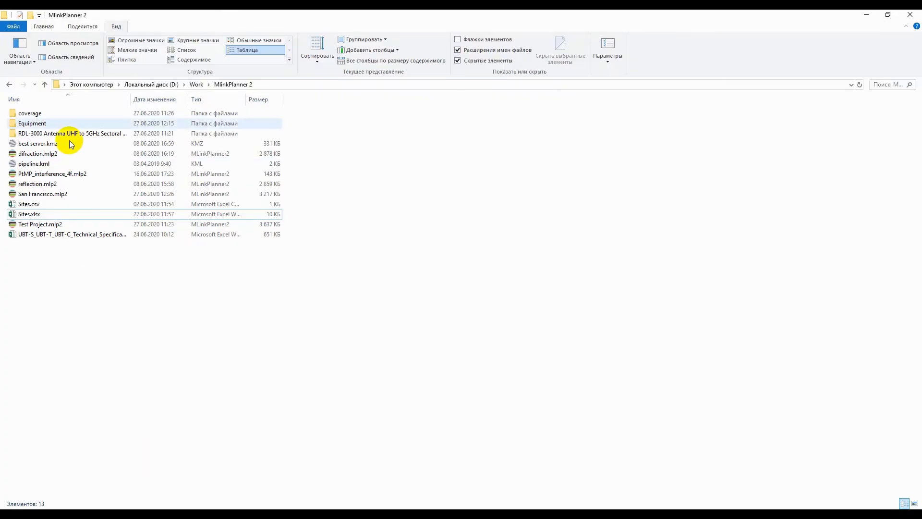
double_click(39, 114)
double_click(37, 133)
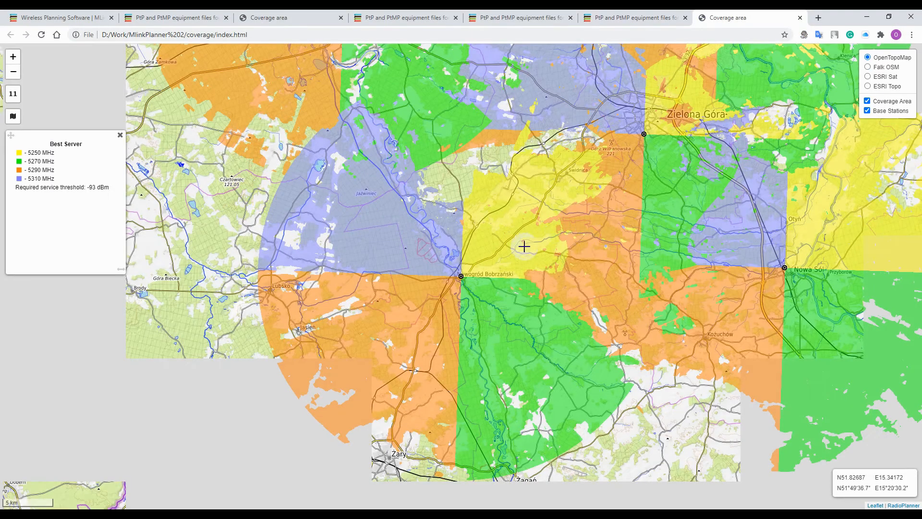
- Explore the exported Best Server coverage southwest of Zielona Góra, trying the Falk OSM and ESRI Sat base maps
scroll(513, 259, "down", 1)
scroll(513, 248, "up", 1)
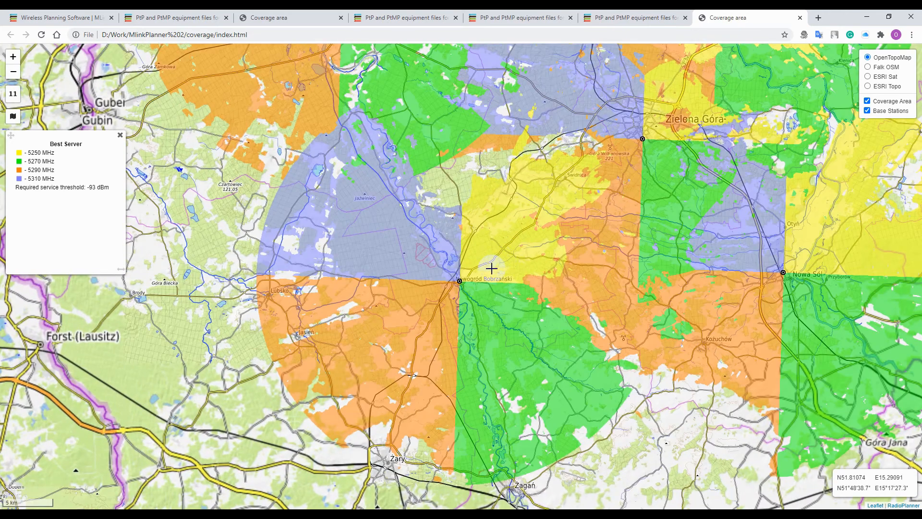
scroll(491, 267, "up", 1)
left_click_drag(680, 214, 634, 343)
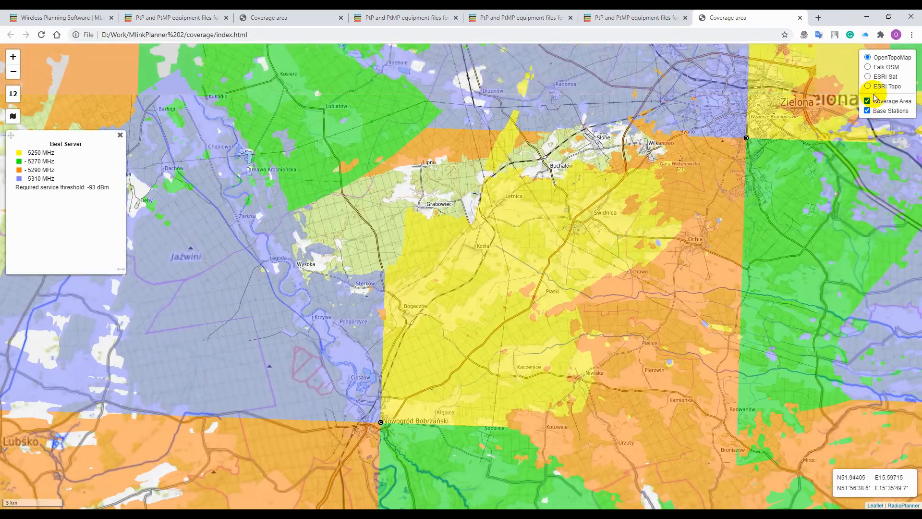
left_click(868, 67)
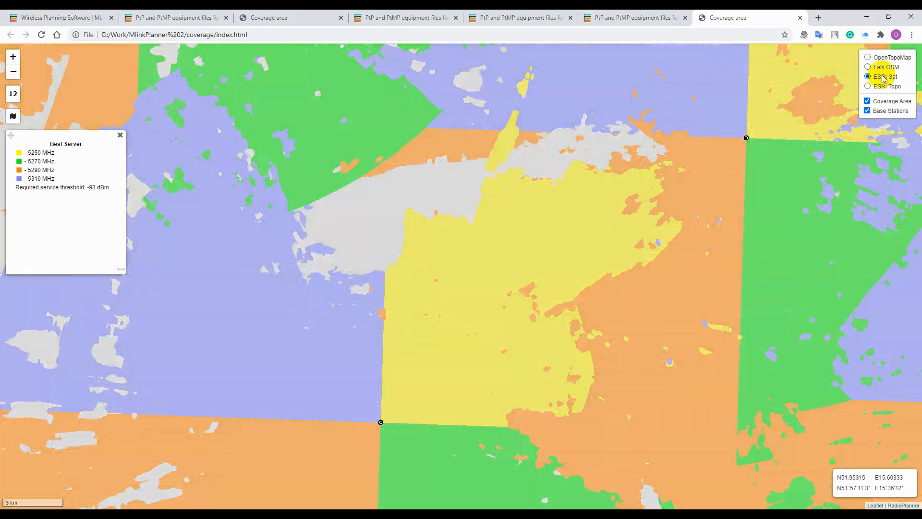
left_click(883, 76)
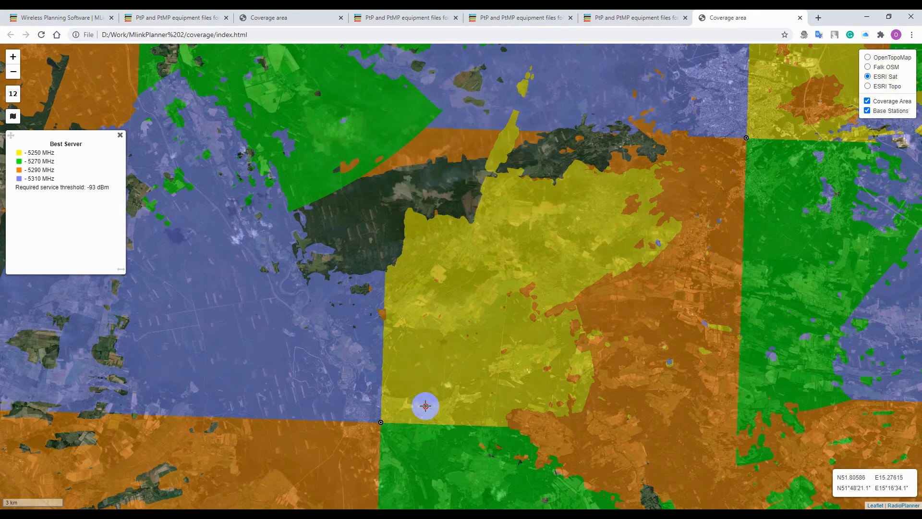
left_click_drag(426, 403, 465, 265)
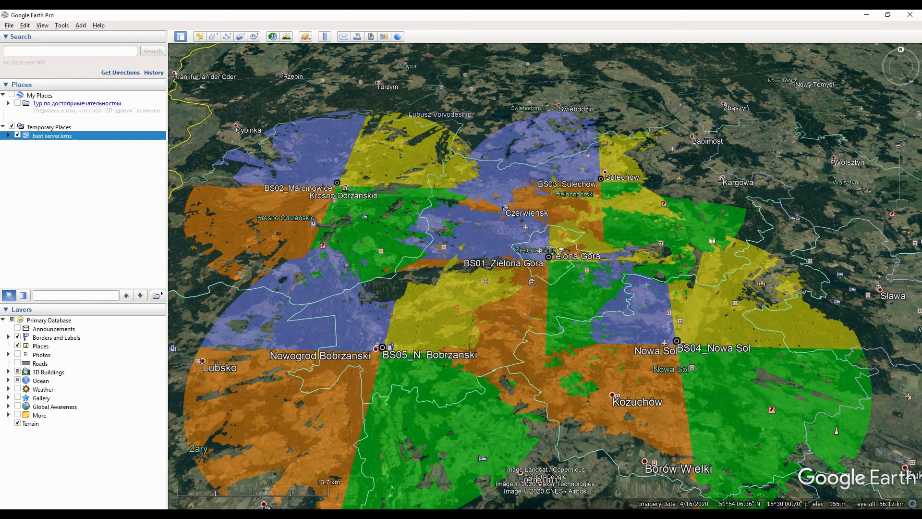
- Examine the best server.kmz coverage overlay over the whole network around Zielona Góra, from base station BS01 to BS05
left_click(535, 319)
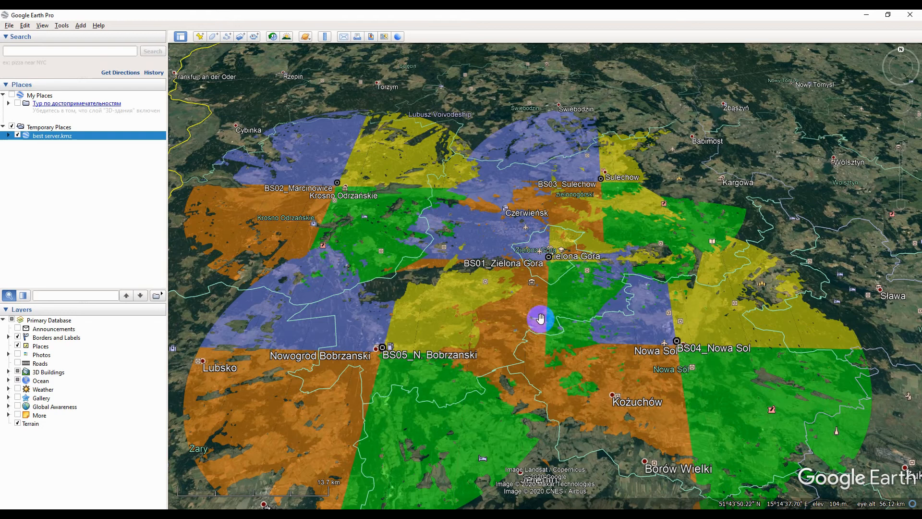
scroll(536, 323, "down", 3)
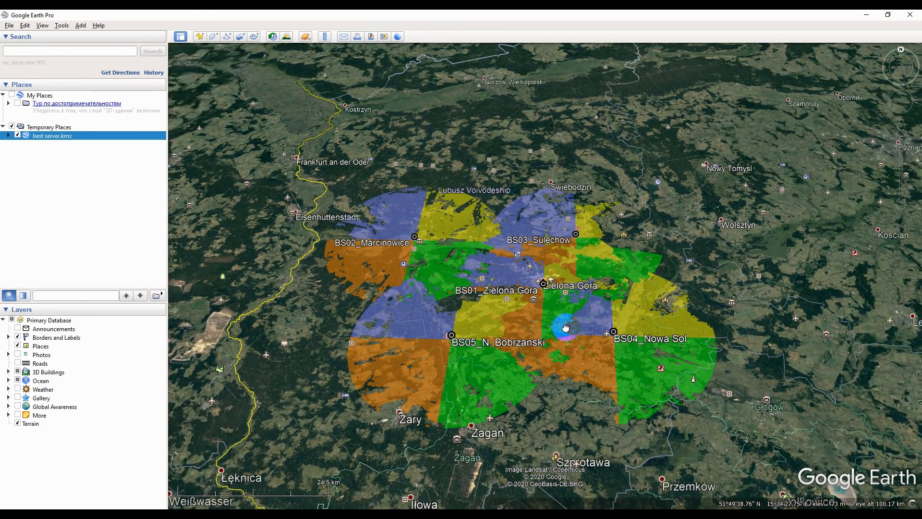
left_click_drag(564, 329, 606, 284)
scroll(600, 281, "up", 3)
scroll(578, 284, "up", 1)
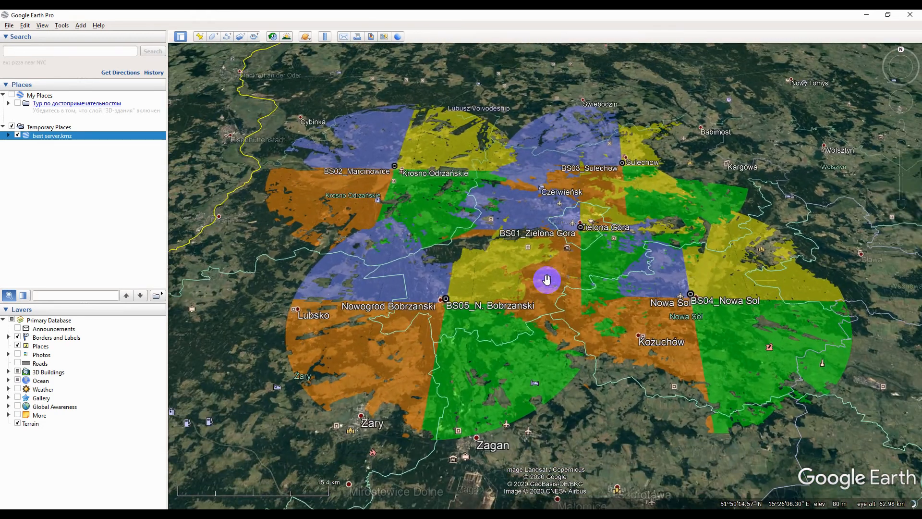
left_click_drag(594, 321, 716, 353)
left_click_drag(624, 274, 589, 231)
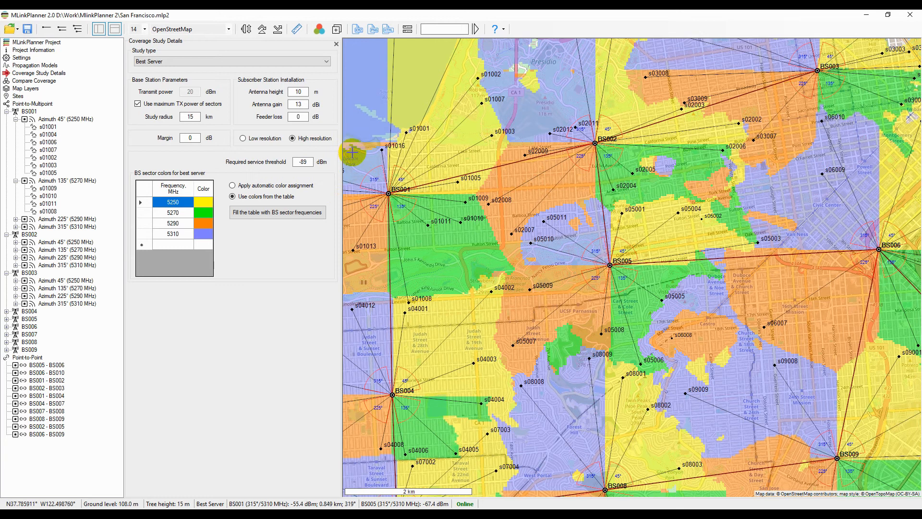
- Store the current Best Server coverage for comparison and set the antenna beam tilt of BS001's 45° sector to -10 deg
left_click(338, 45)
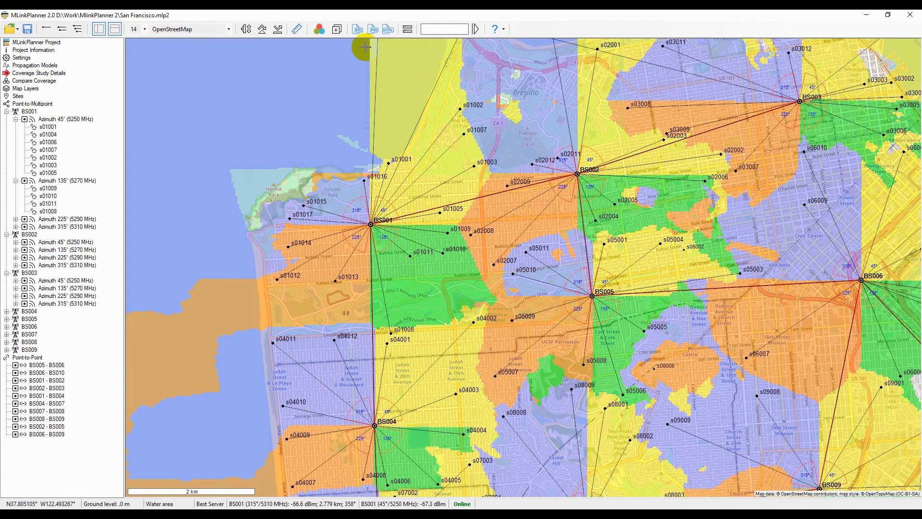
left_click(337, 30)
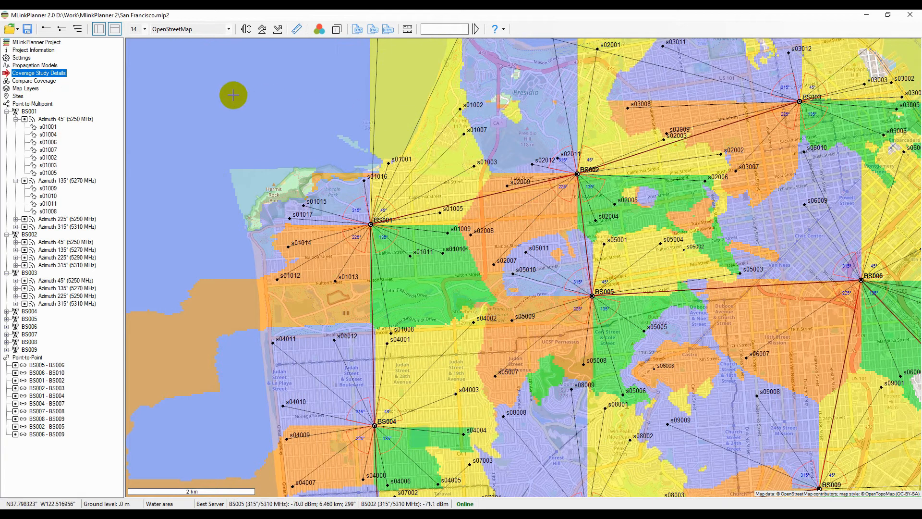
left_click(61, 120)
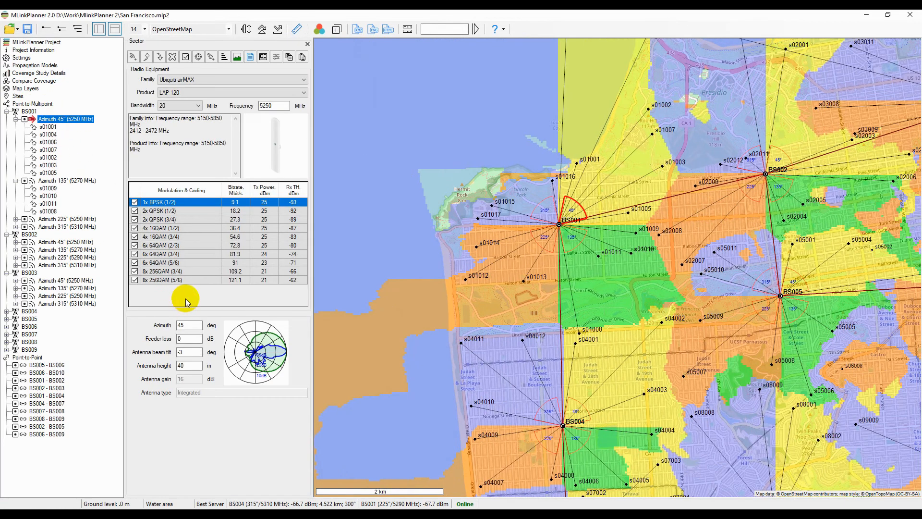
double_click(188, 352)
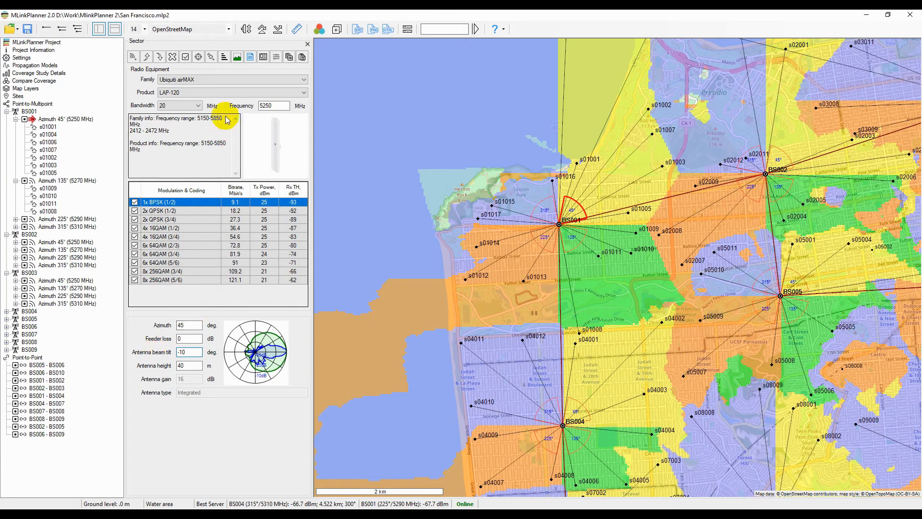
- Apply the antenna beam tilt globally to all active sectors and recalculate the Best Server coverage
left_click(276, 57)
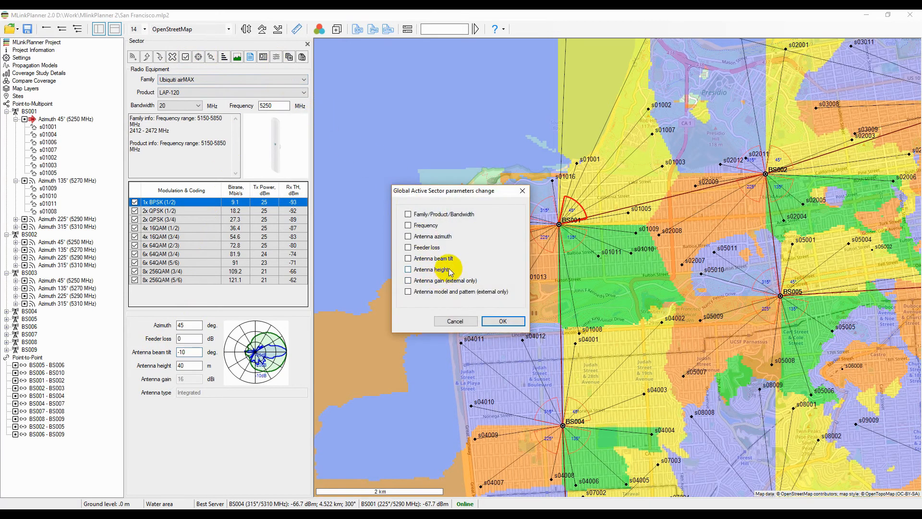
left_click(505, 318)
left_click(489, 295)
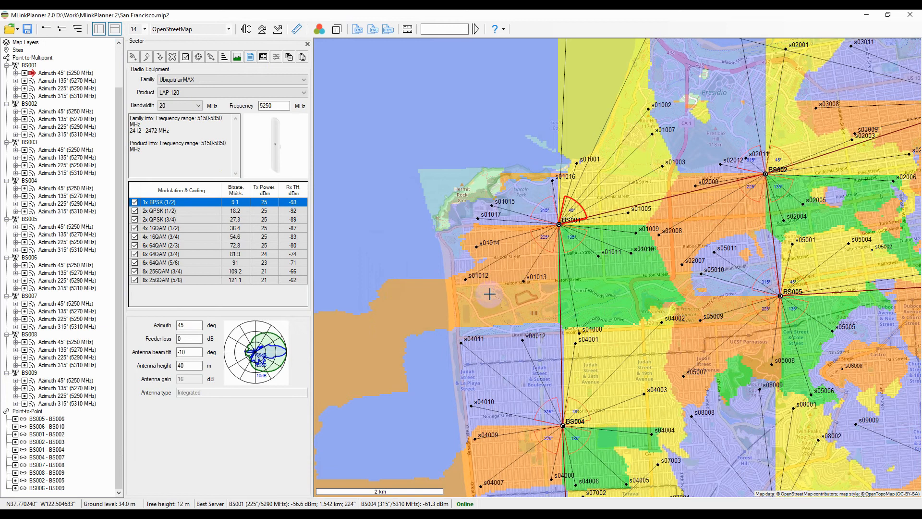
left_click(324, 32)
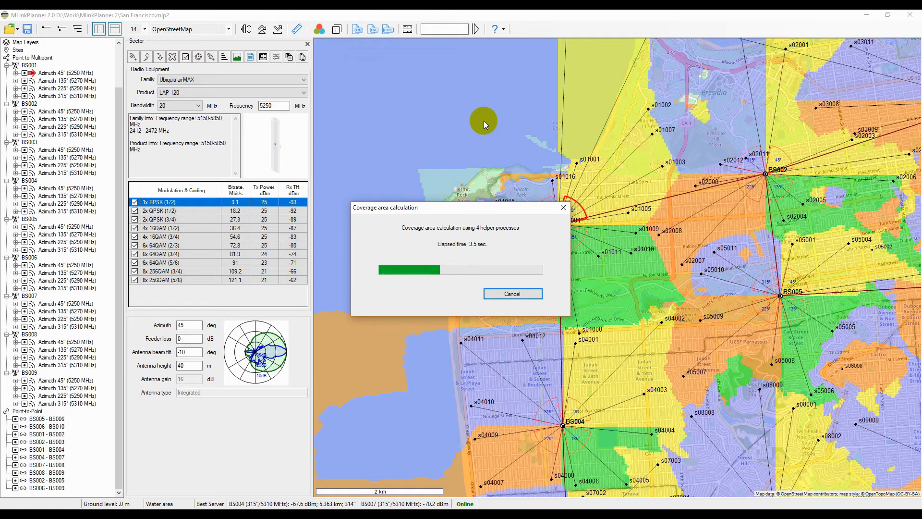
left_click(306, 44)
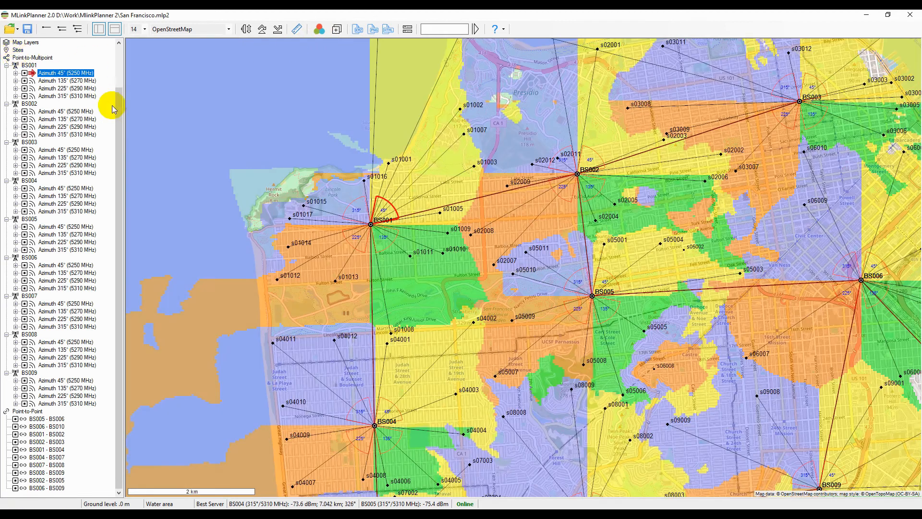
- Open the coverage comparison and examine the previous and recalculated coverage side by side around BS004 and BS007
left_click_drag(121, 100, 120, 52)
left_click(34, 81)
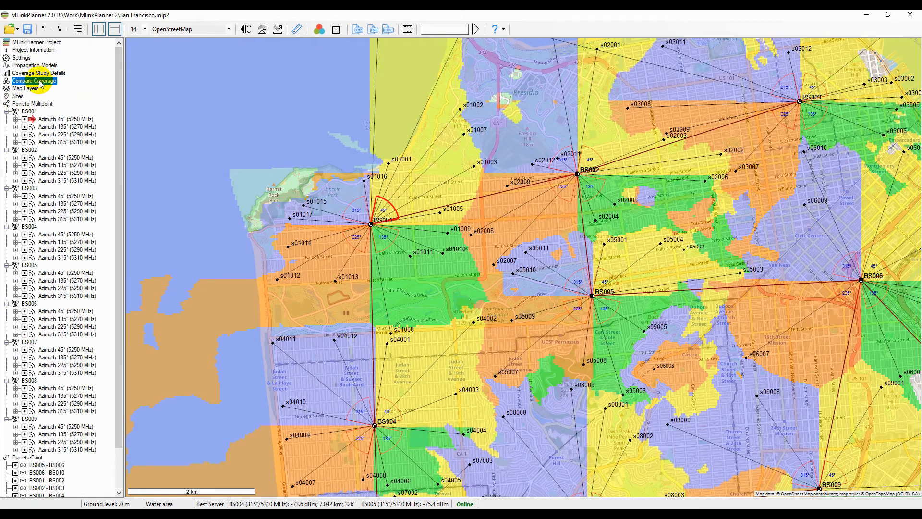
left_click_drag(332, 326, 406, 237)
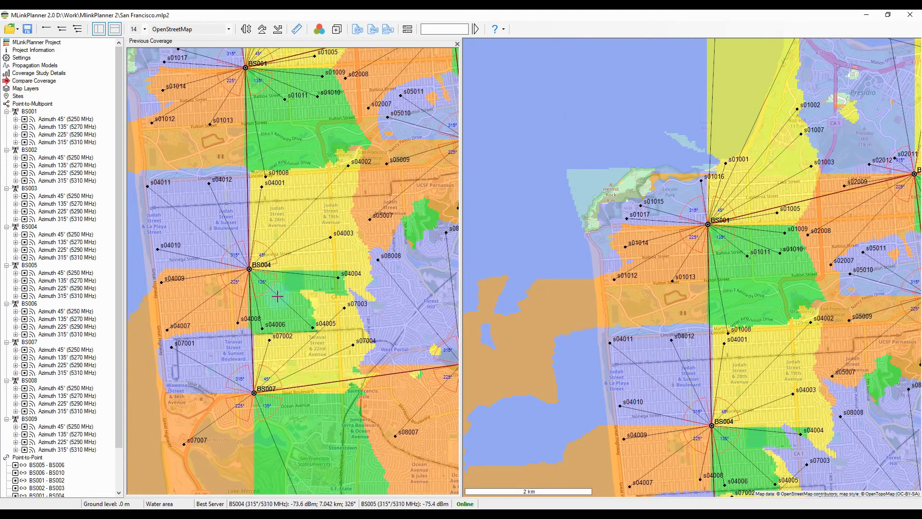
left_click_drag(278, 283, 315, 276)
left_click_drag(776, 348, 771, 213)
left_click_drag(761, 302, 748, 249)
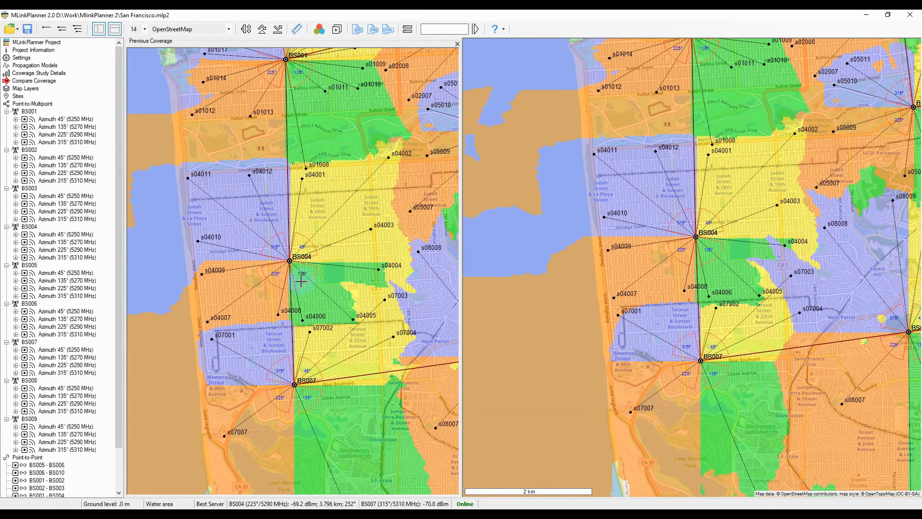
scroll(301, 281, "up", 1)
left_click_drag(350, 287, 303, 249)
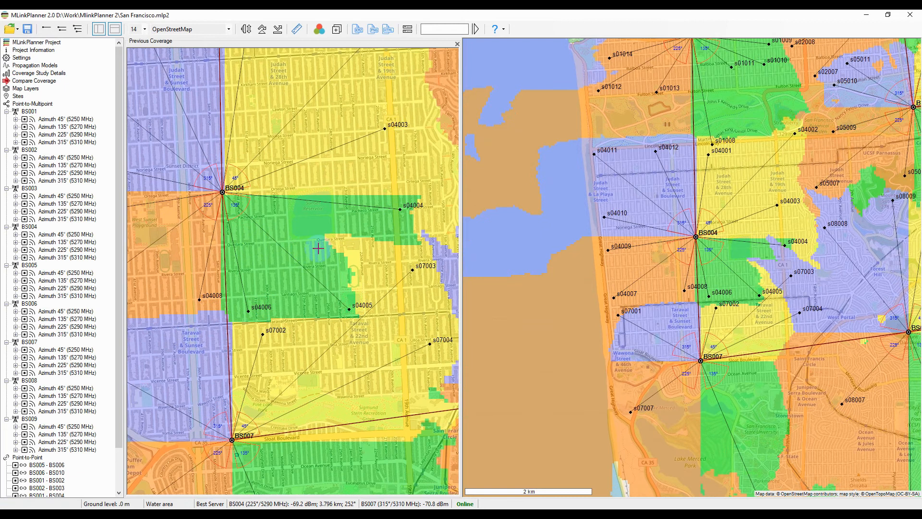
scroll(760, 278, "up", 1)
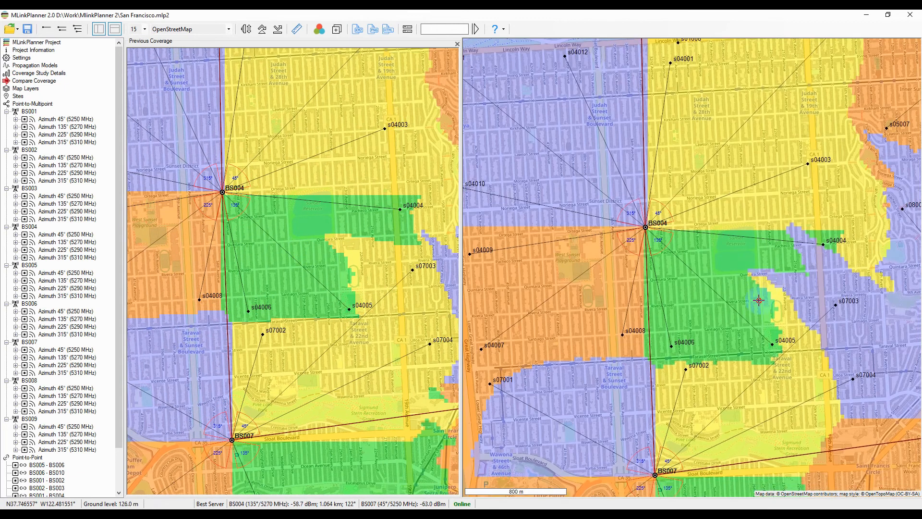
left_click_drag(760, 278, 743, 264)
left_click_drag(299, 288, 250, 331)
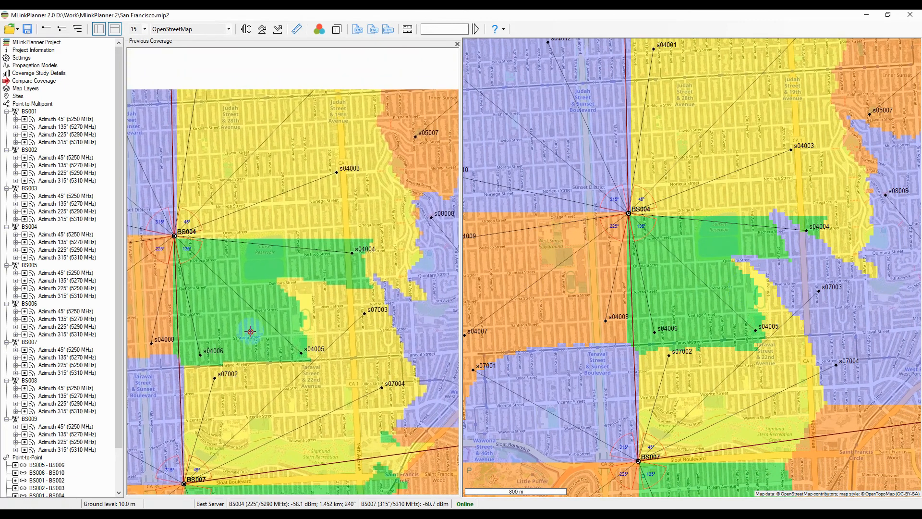
scroll(246, 301, "down", 1)
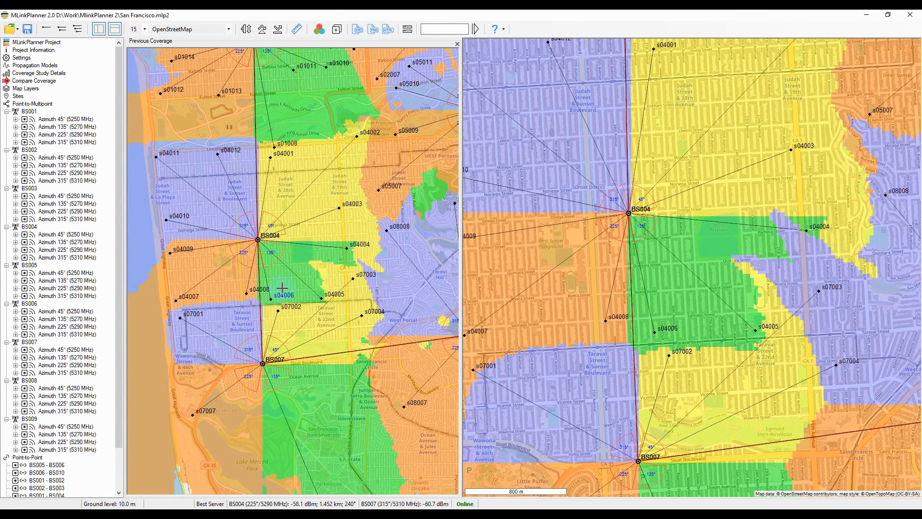
scroll(715, 256, "down", 1)
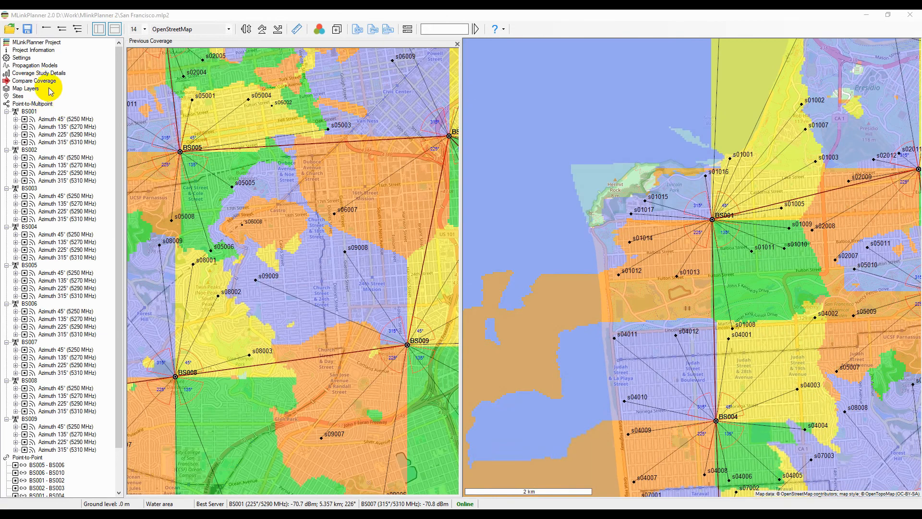
- Open the map layer settings and check the map with the base map hidden and shown again, likewise the coverage layer
left_click(49, 89)
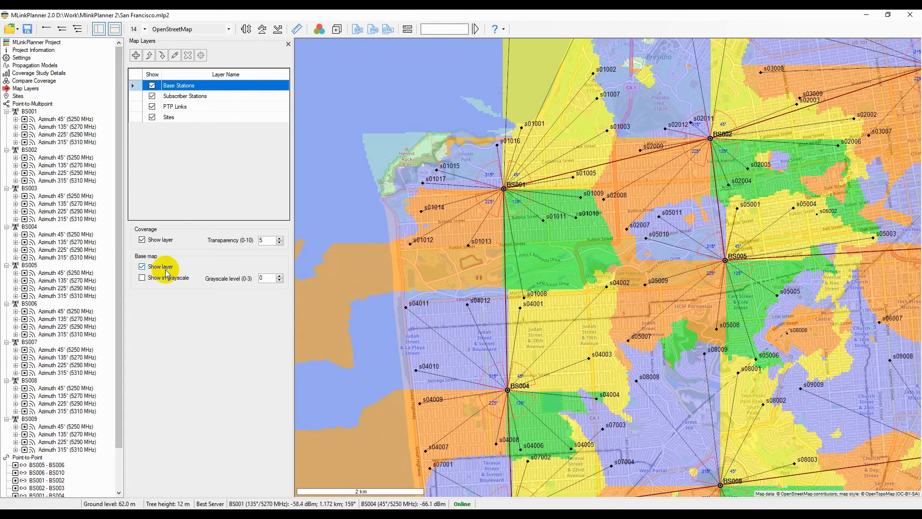
left_click(142, 267)
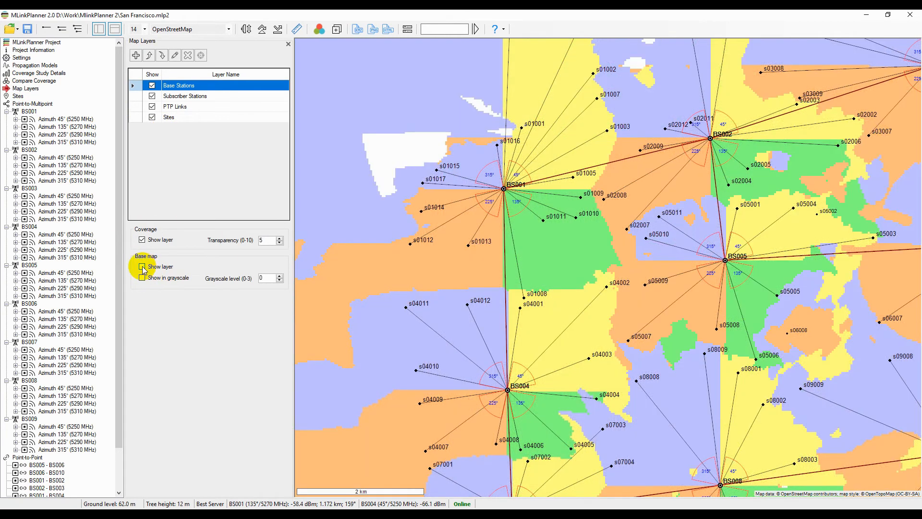
left_click(142, 267)
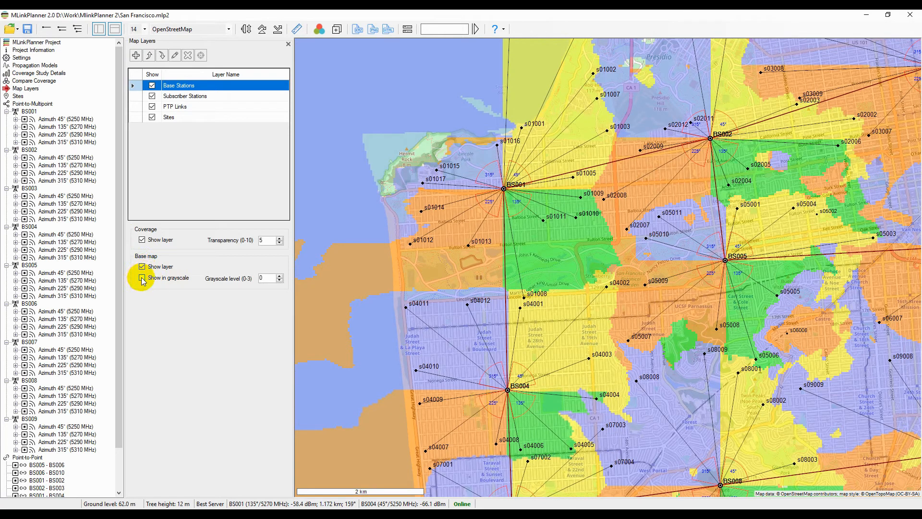
left_click(142, 279)
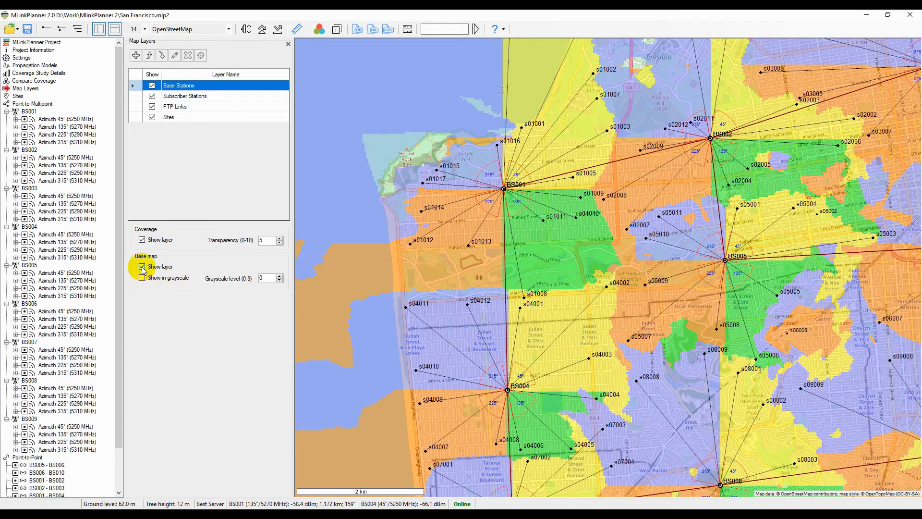
left_click(143, 240)
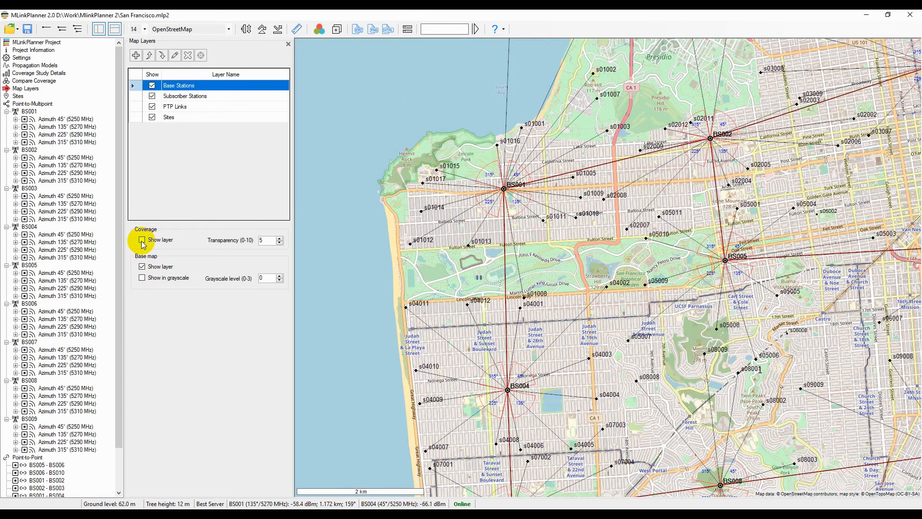
left_click(142, 240)
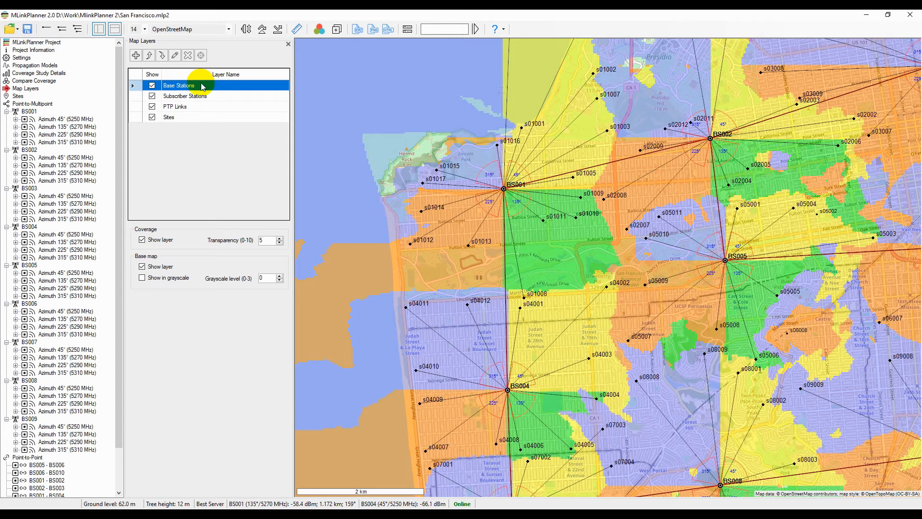
- Look through the existing map layers and view the style settings of the Sites and PTP Links layers
left_click(181, 119)
left_click(183, 107)
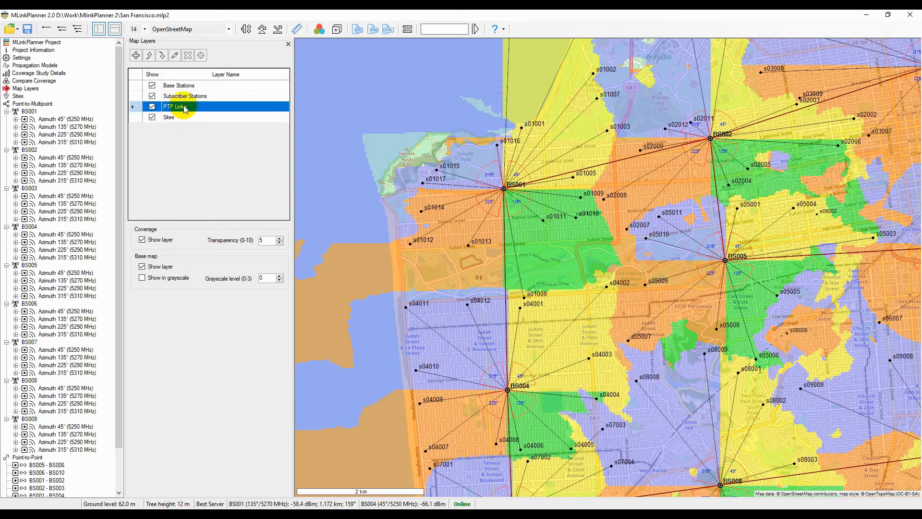
left_click(187, 97)
left_click(190, 88)
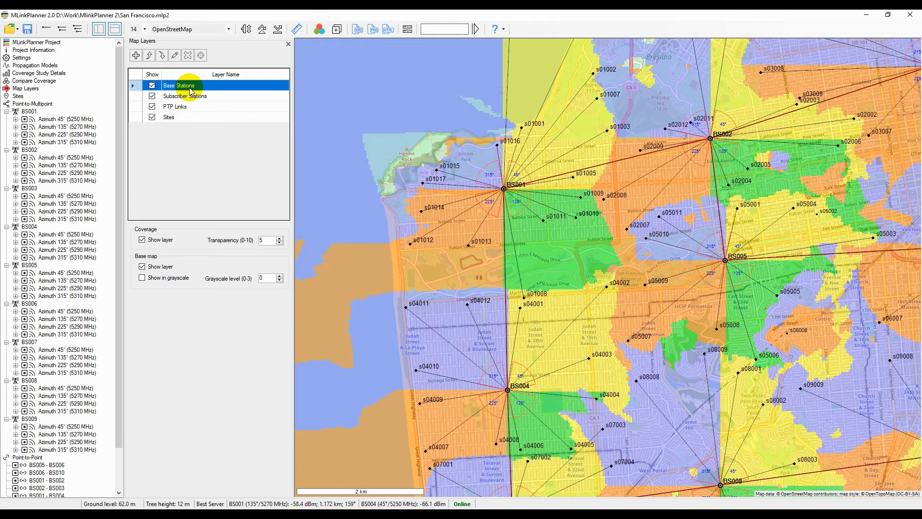
left_click(191, 97)
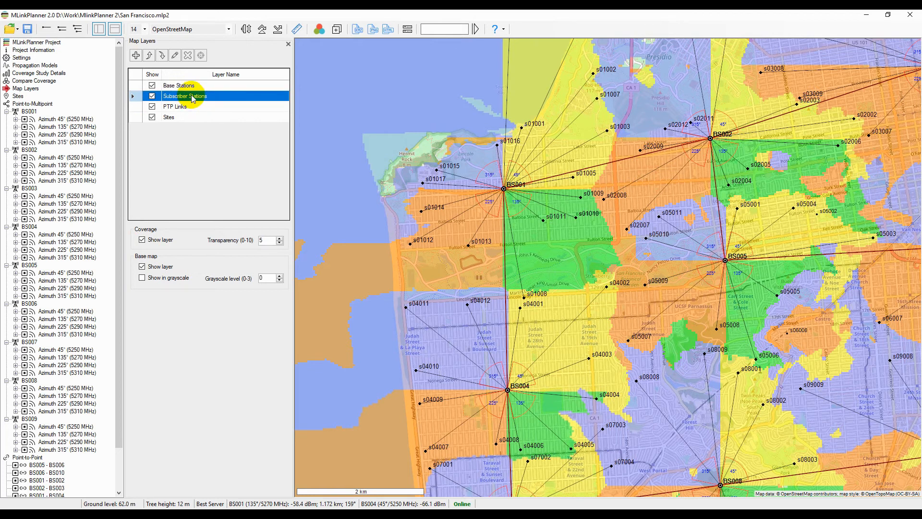
left_click(178, 120)
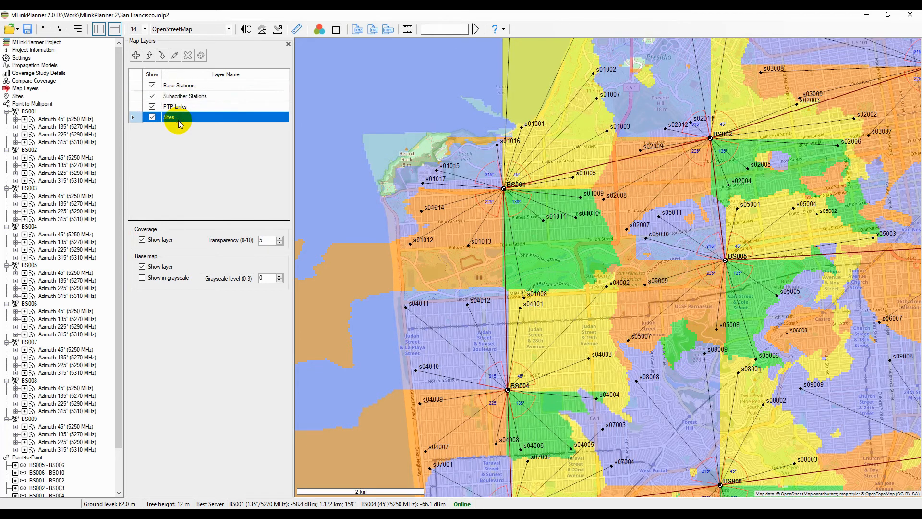
left_click(152, 118)
double_click(197, 120)
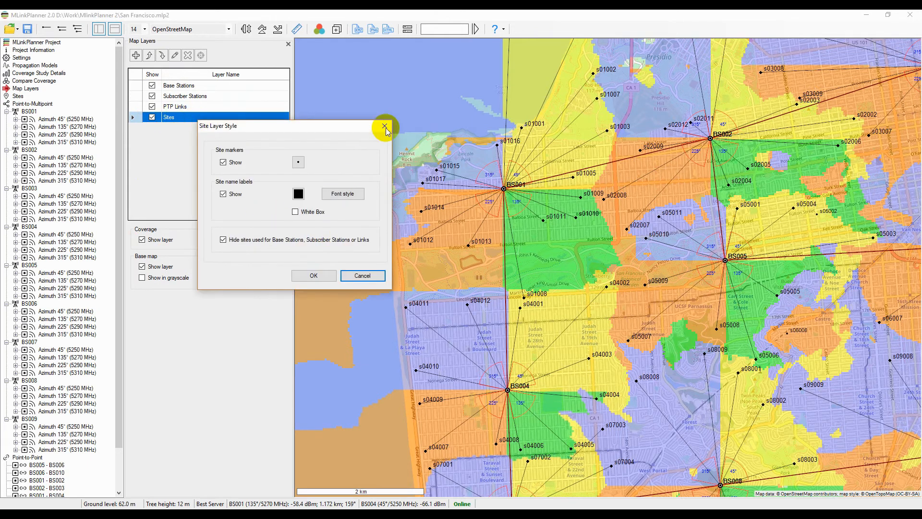
left_click(384, 127)
double_click(185, 107)
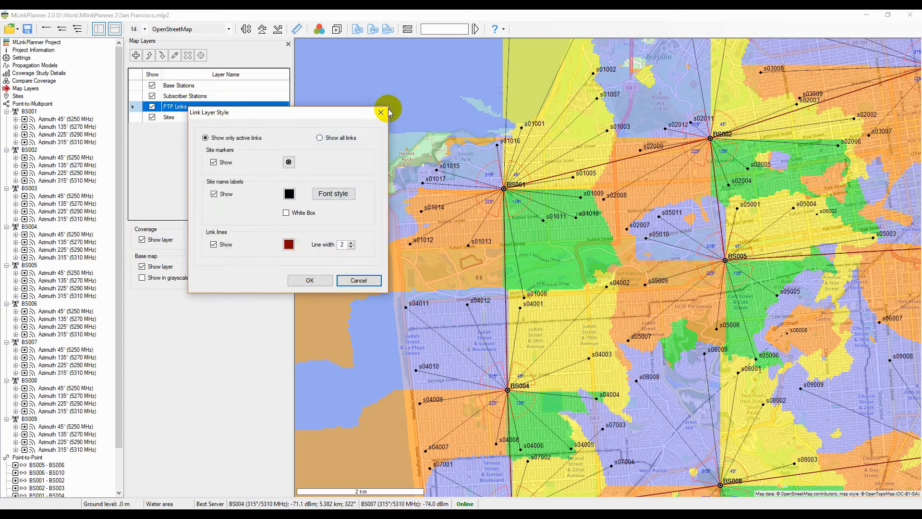
left_click(380, 113)
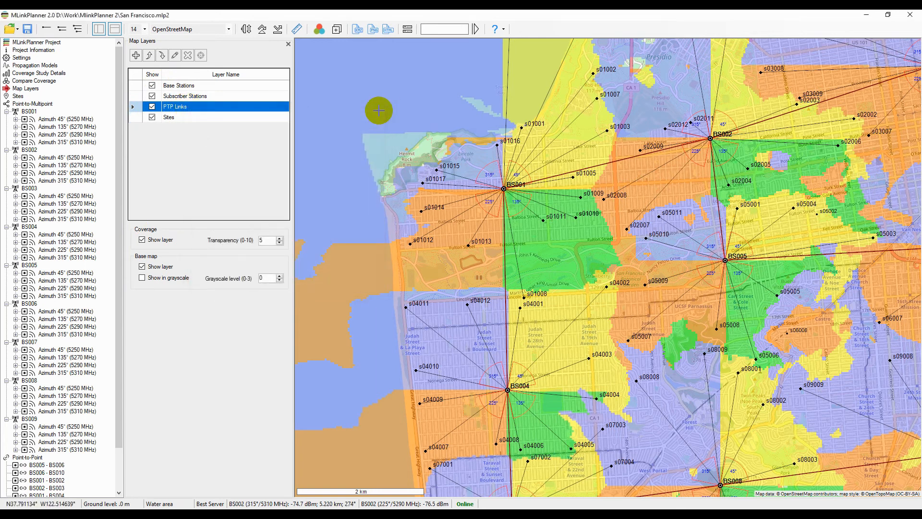
- Import pipeline.kml as a new map layer and centre the map on its line
left_click(136, 56)
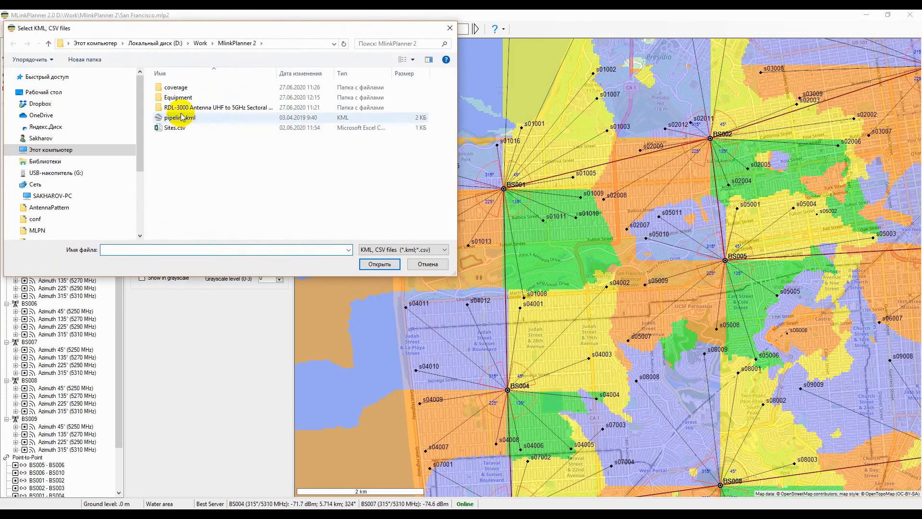
double_click(181, 118)
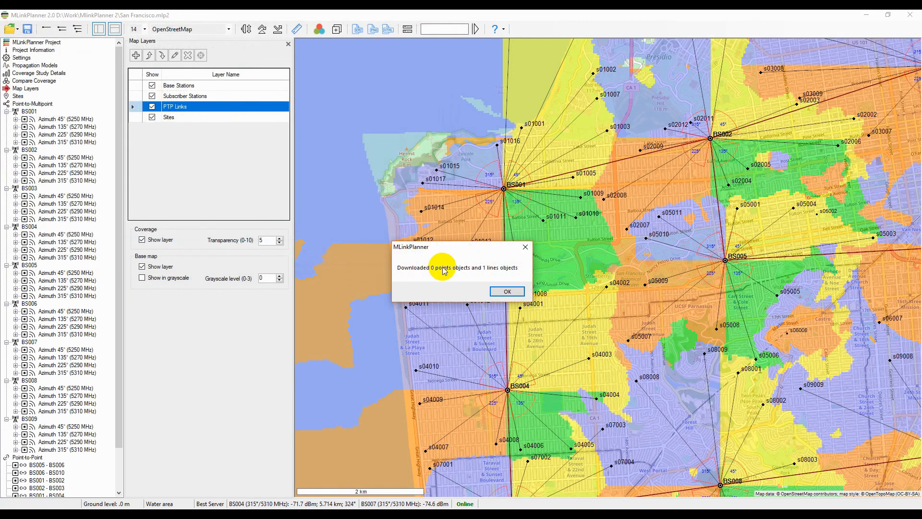
left_click(507, 292)
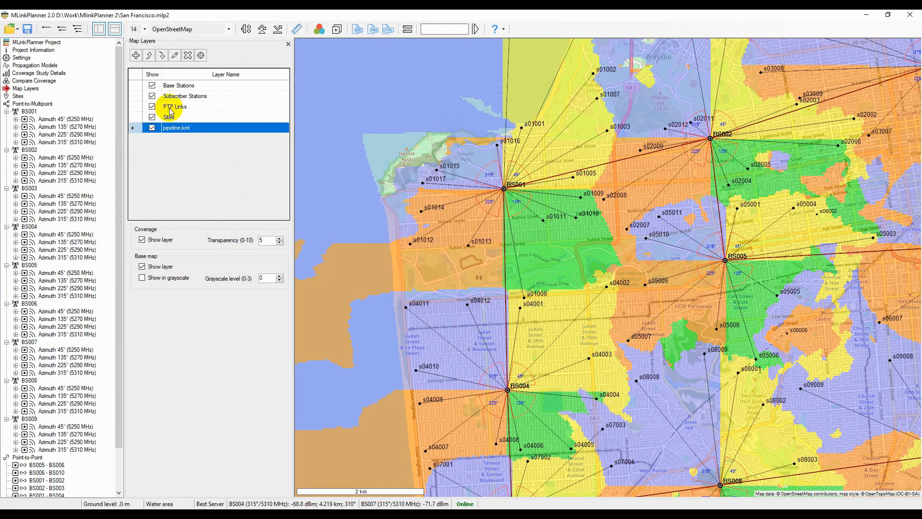
left_click(201, 55)
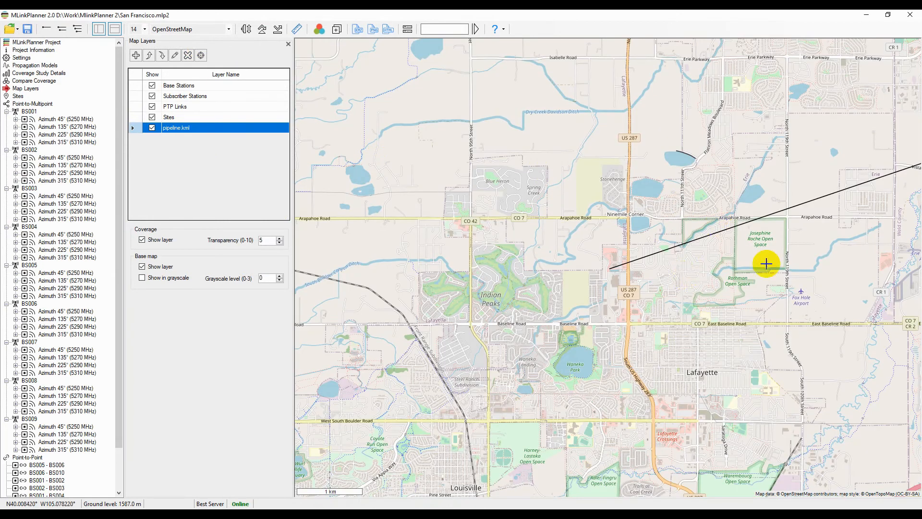
left_click_drag(765, 261, 429, 294)
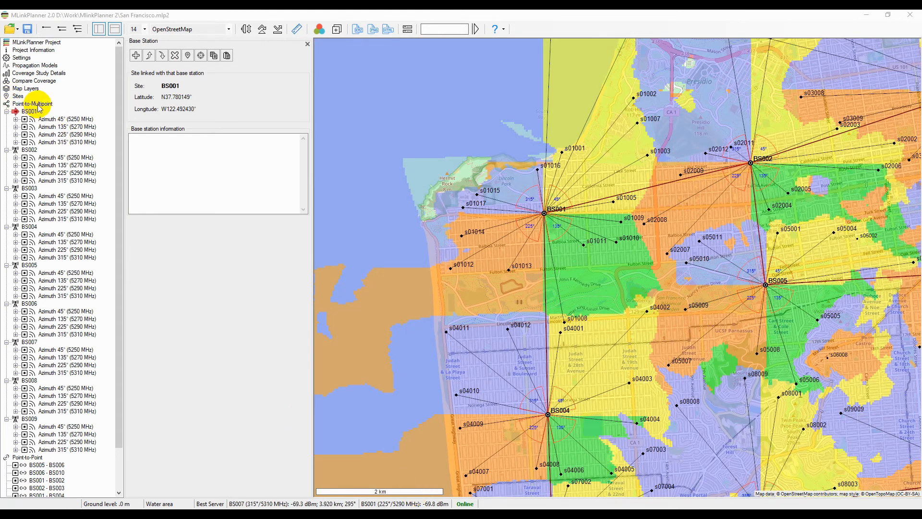
- Look through the equipment files available for the point-to-point product families and view the web page offering equipment downloads
left_click(28, 458)
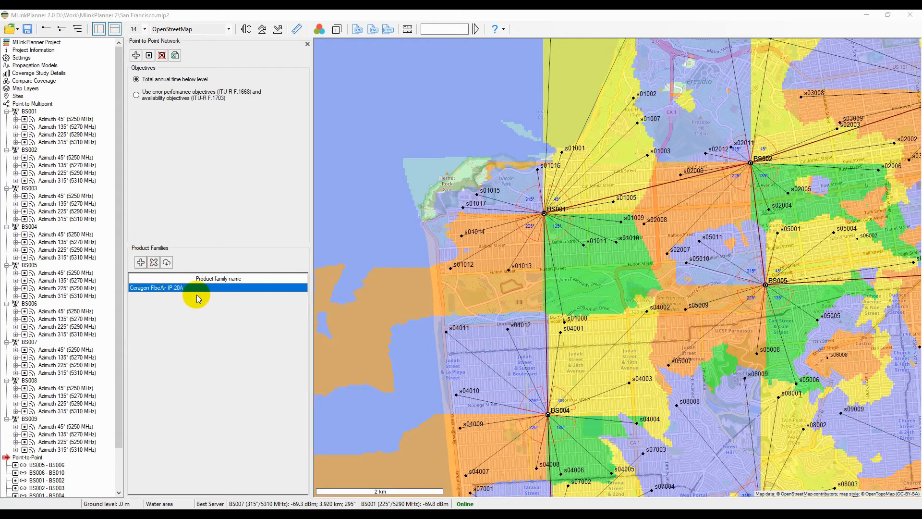
double_click(197, 295)
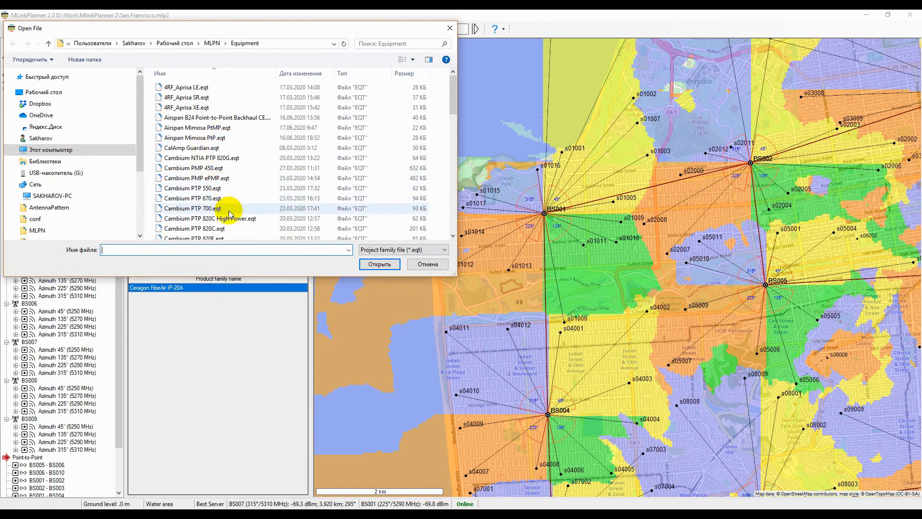
scroll(223, 209, "down", 6)
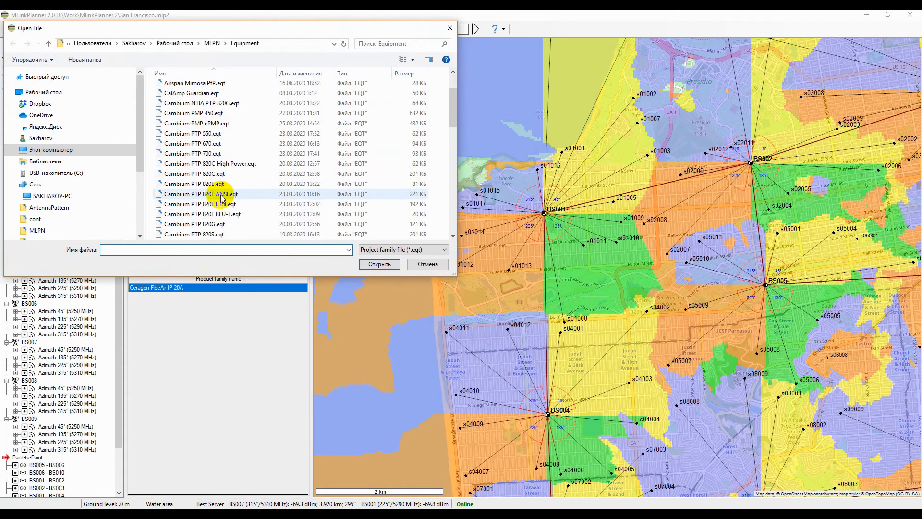
scroll(222, 197, "down", 10)
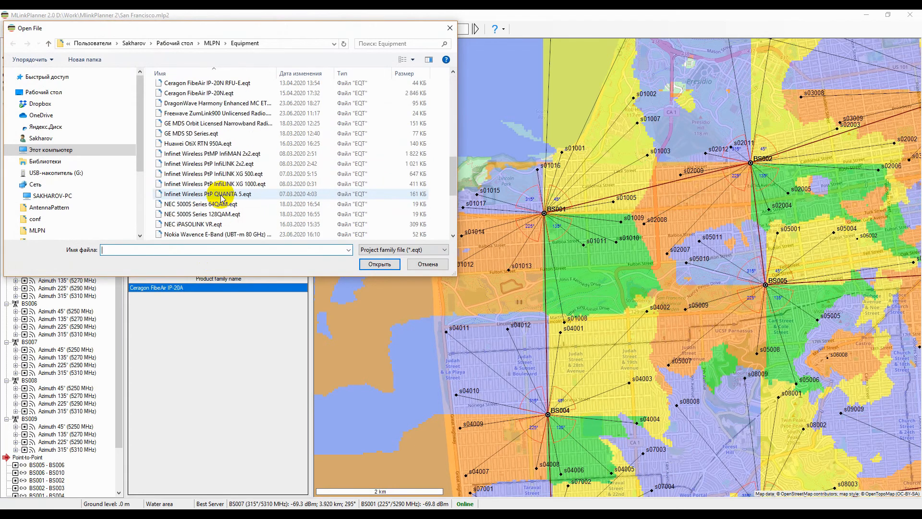
scroll(223, 198, "up", 15)
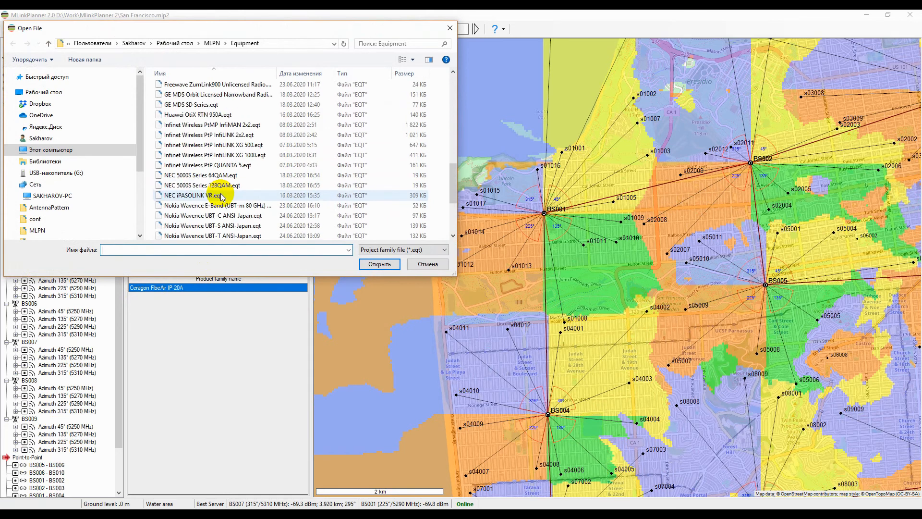
scroll(226, 202, "down", 4)
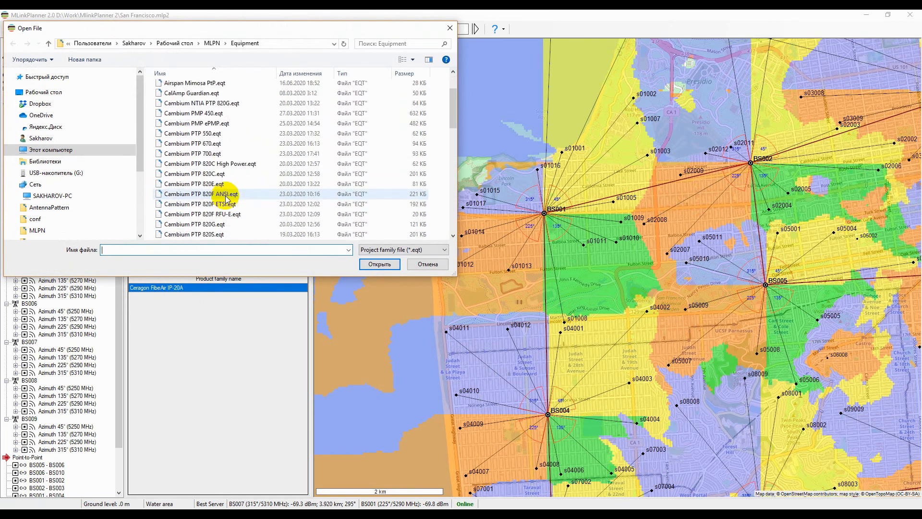
left_click(452, 30)
left_click(166, 263)
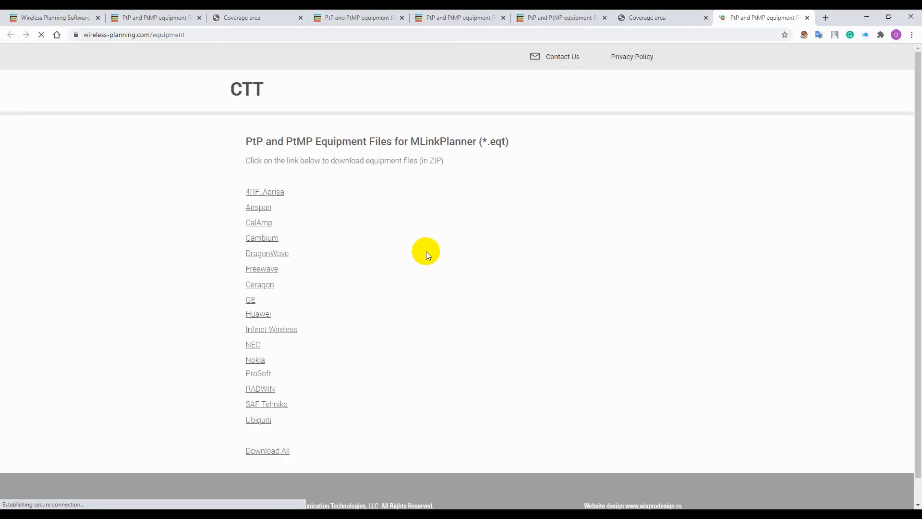
left_click(865, 16)
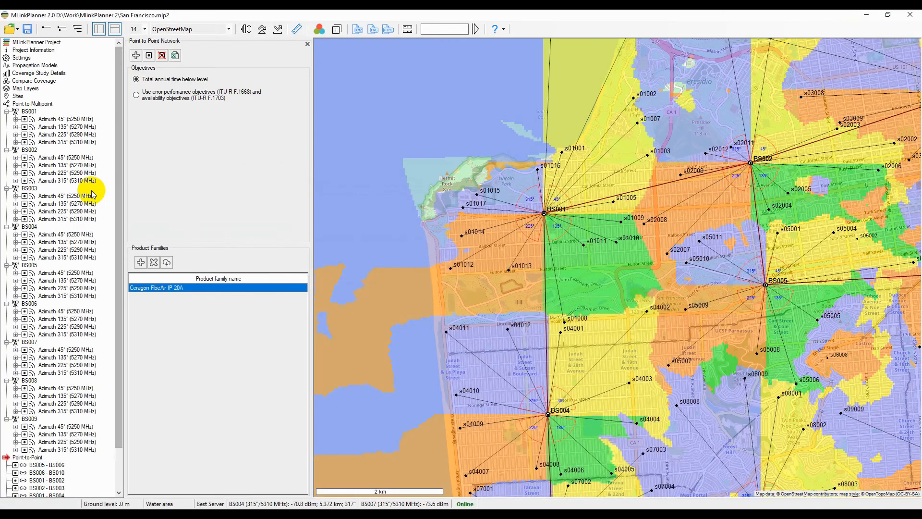
- Open the BS005 - BS006 point-to-point link and look through its available radio products and bandwidths
scroll(76, 249, "down", 2)
left_click(47, 419)
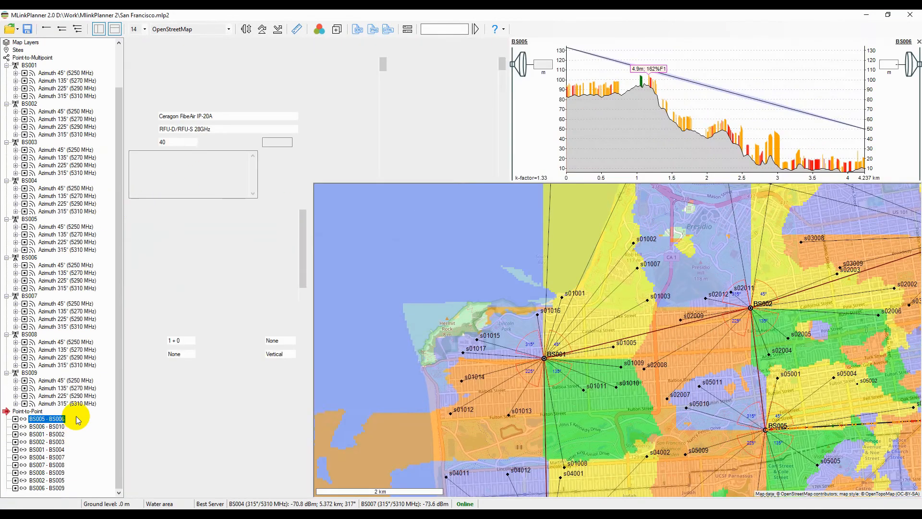
left_click(222, 130)
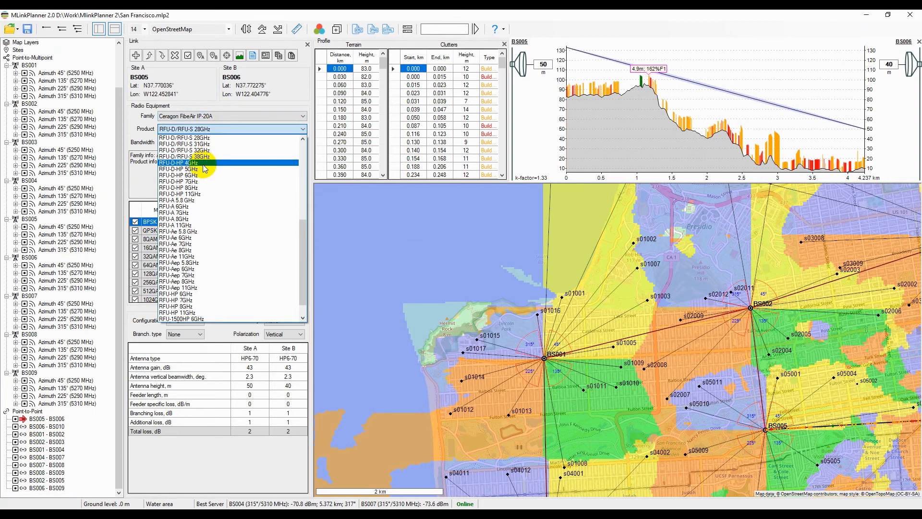
left_click(237, 129)
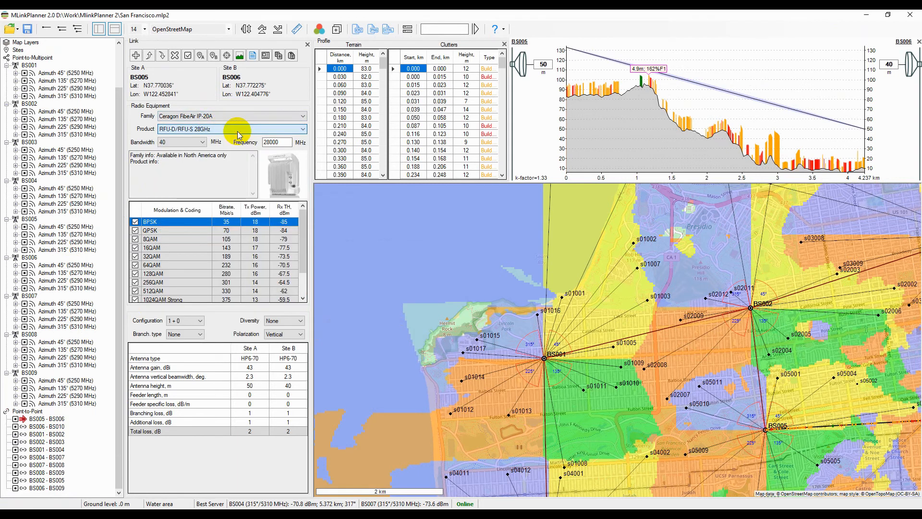
left_click(200, 143)
left_click(197, 147)
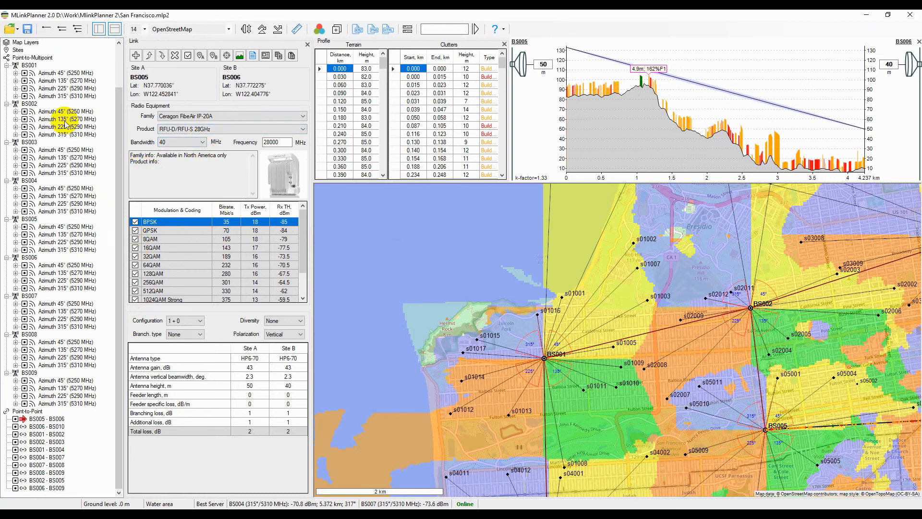
- Try several Ubiquiti airMAX products on the BS002 45° sector, ending with LBE-5AC-Gen2
left_click(53, 112)
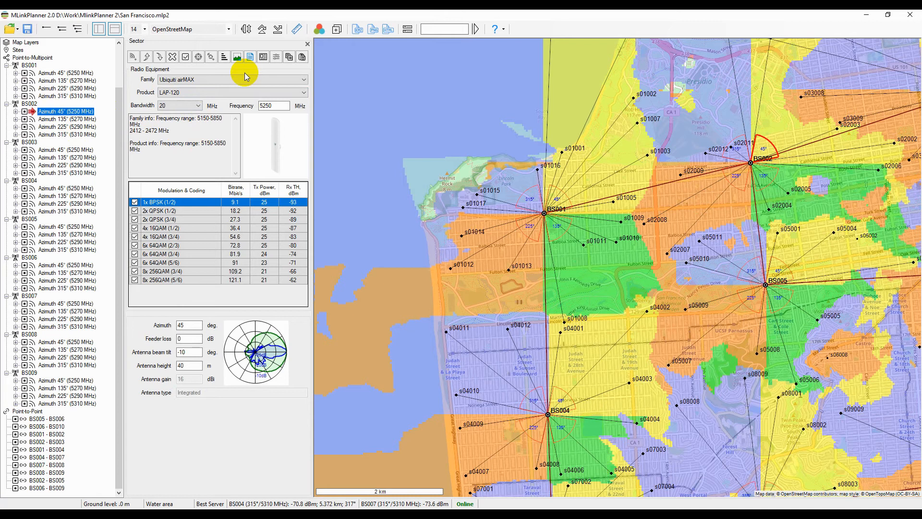
left_click(237, 91)
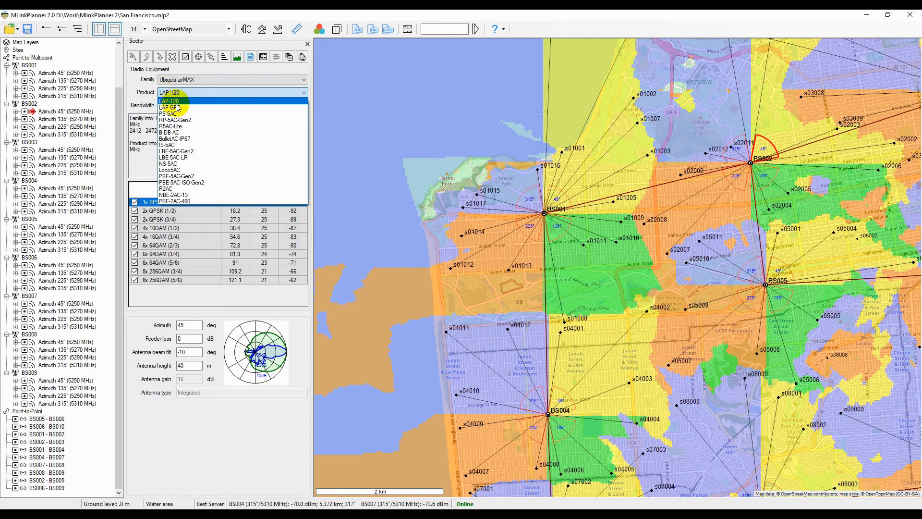
left_click(172, 132)
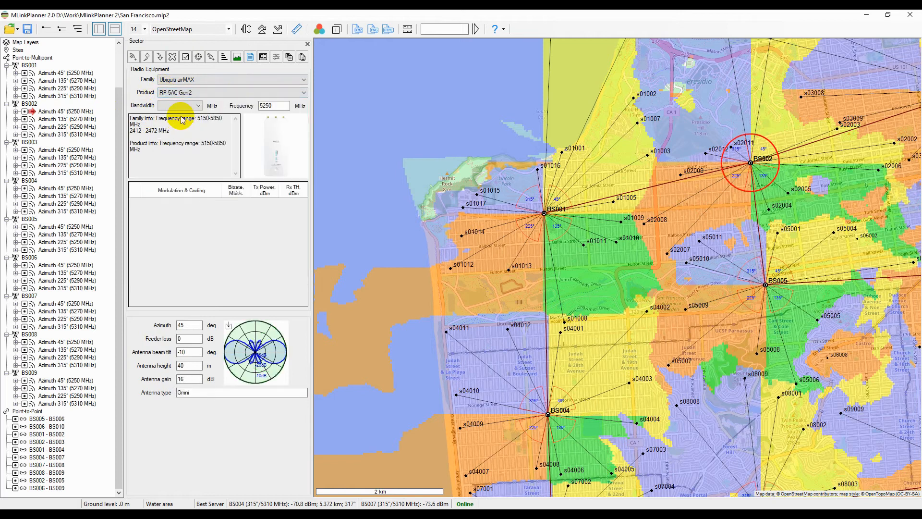
scroll(179, 97, "down", 3)
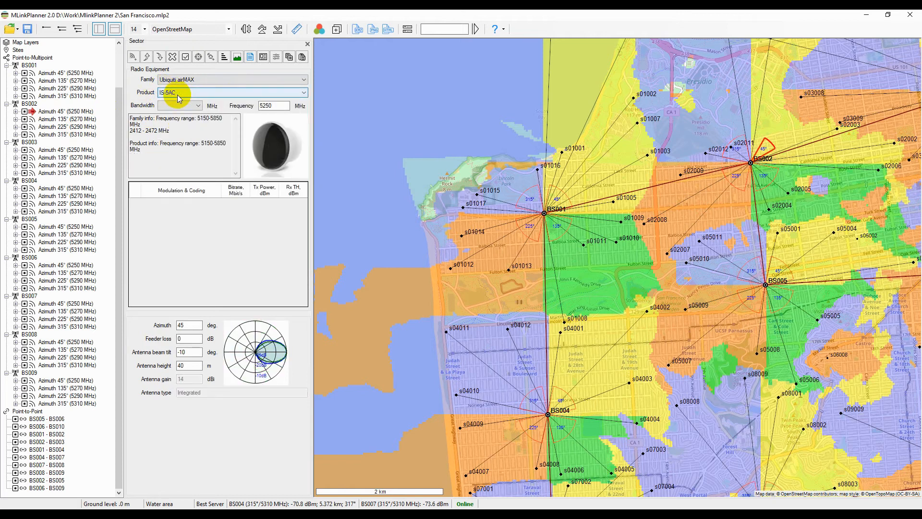
left_click(178, 106)
left_click(176, 118)
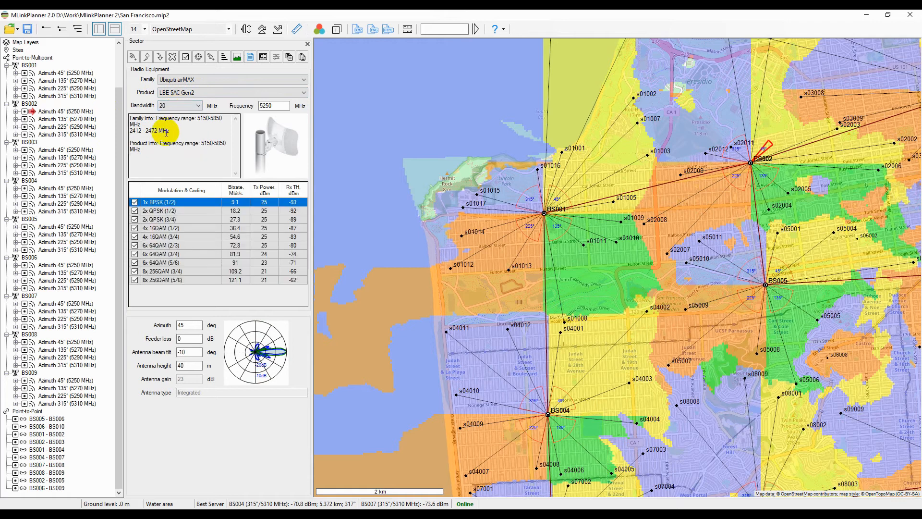
- Set the BS005 - BS006 link's radio product to RFU-A 7GHz with a 20 MHz bandwidth
left_click(47, 419)
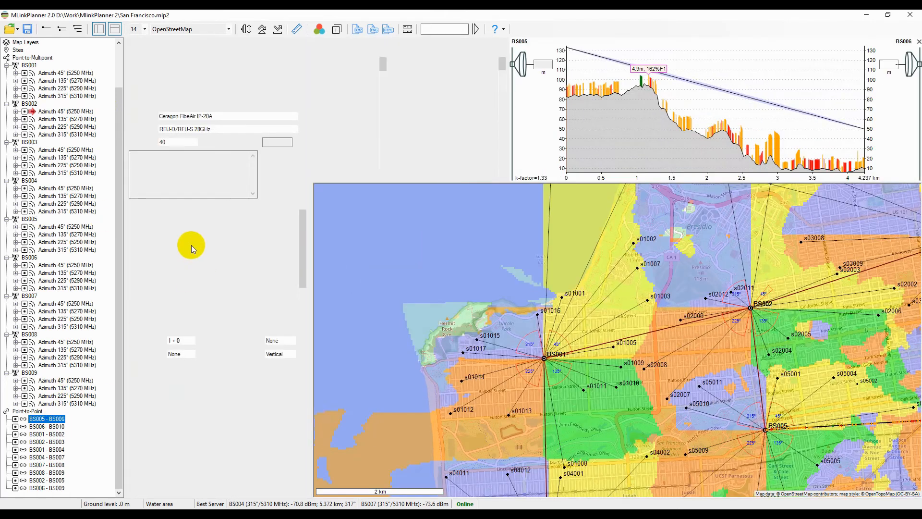
scroll(204, 134, "down", 1)
left_click(205, 134)
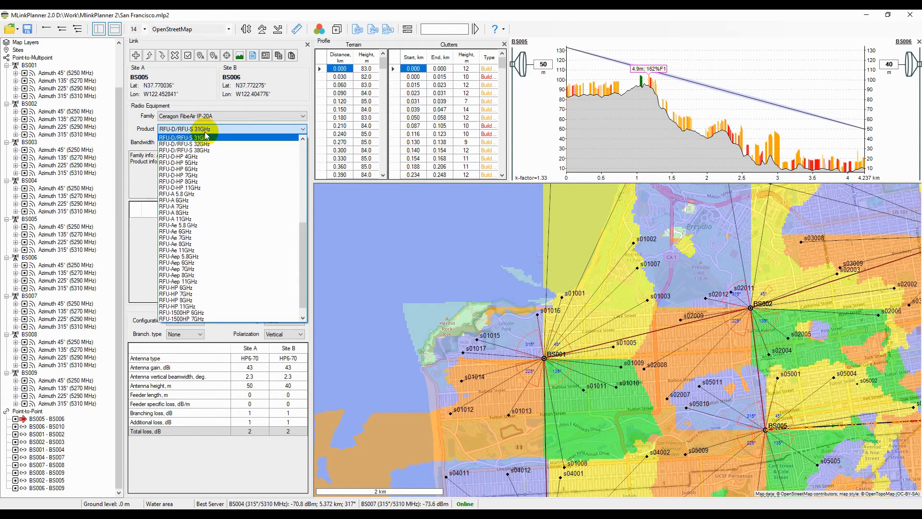
left_click(192, 211)
left_click(181, 141)
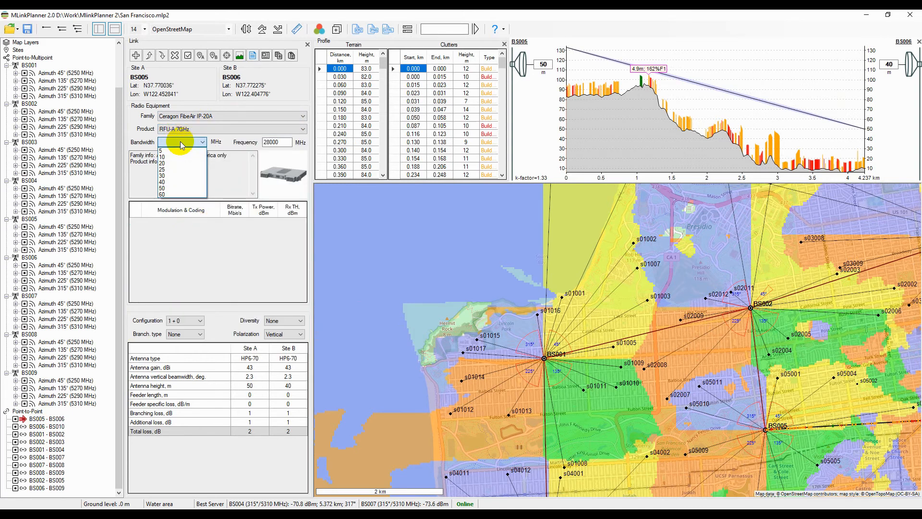
left_click(180, 172)
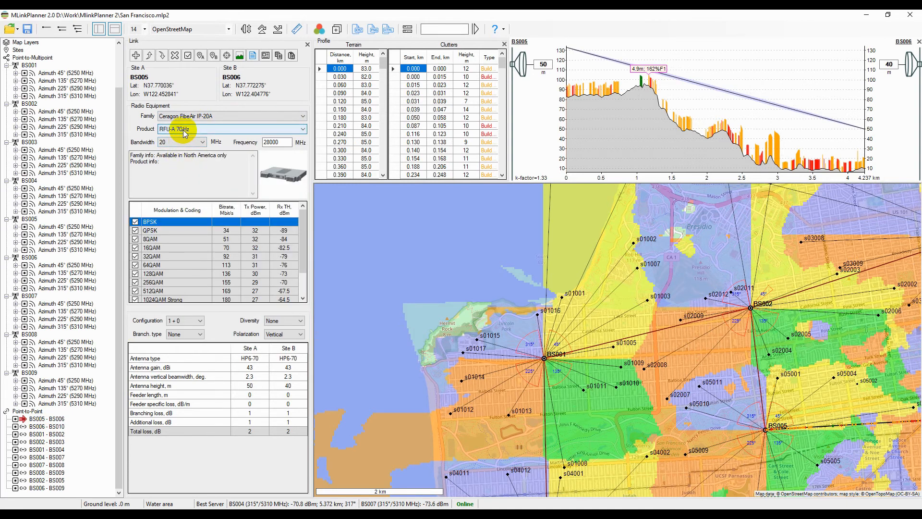
- Open the Equipment Editor and examine the Redline RDL-3000 family's products and radio parameters
left_click(406, 30)
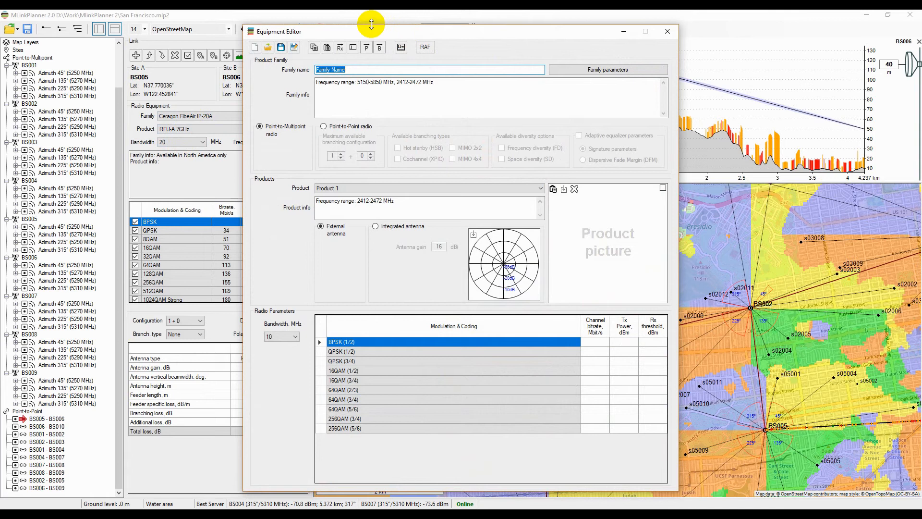
left_click_drag(384, 35, 350, 35)
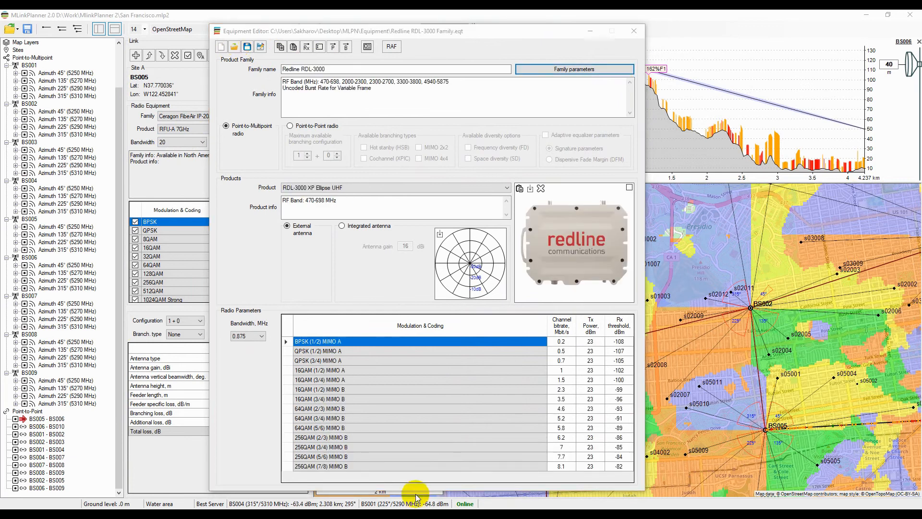
left_click(633, 32)
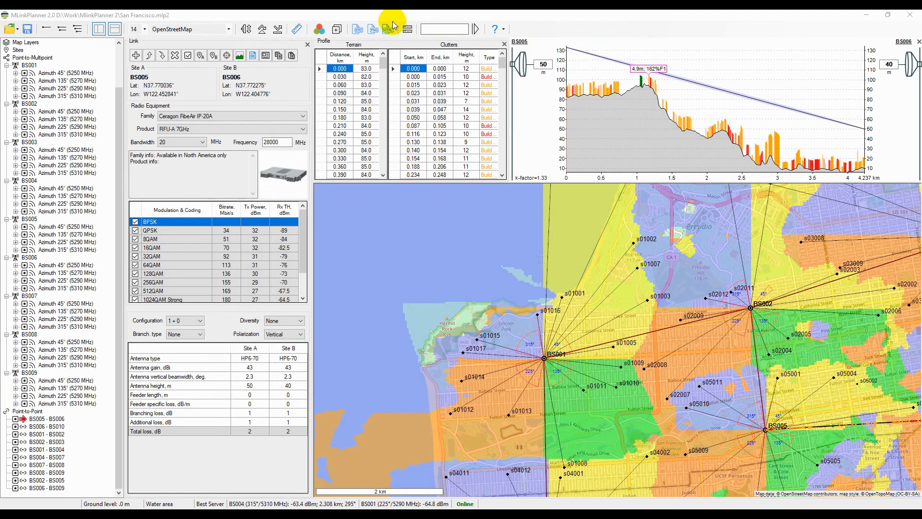
- Reopen the Equipment Editor, view the blank family's products and bandwidth parameters, and load the Redline RDL-3000 Family.eqt file
left_click(407, 30)
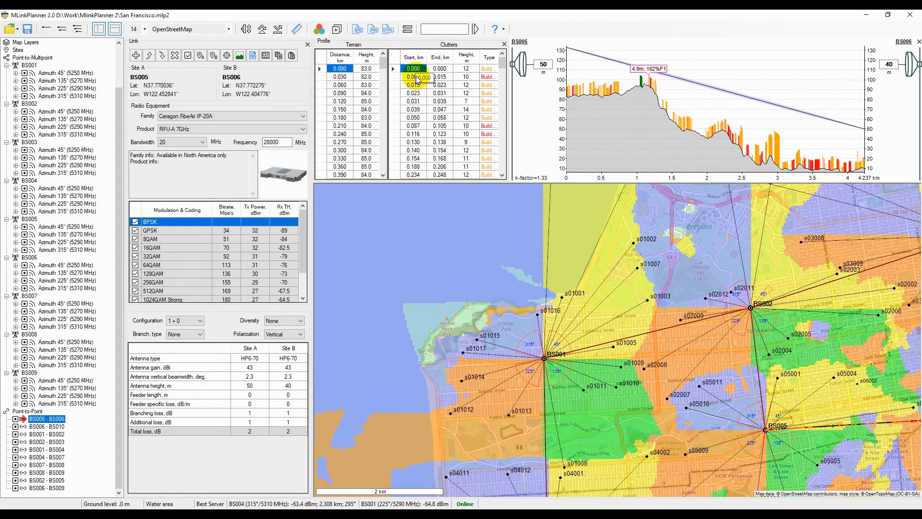
left_click(409, 29)
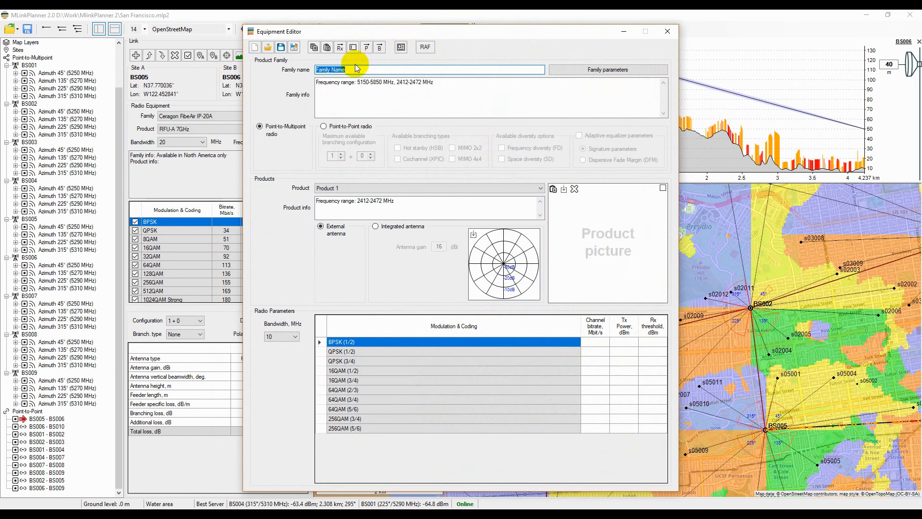
left_click(600, 72)
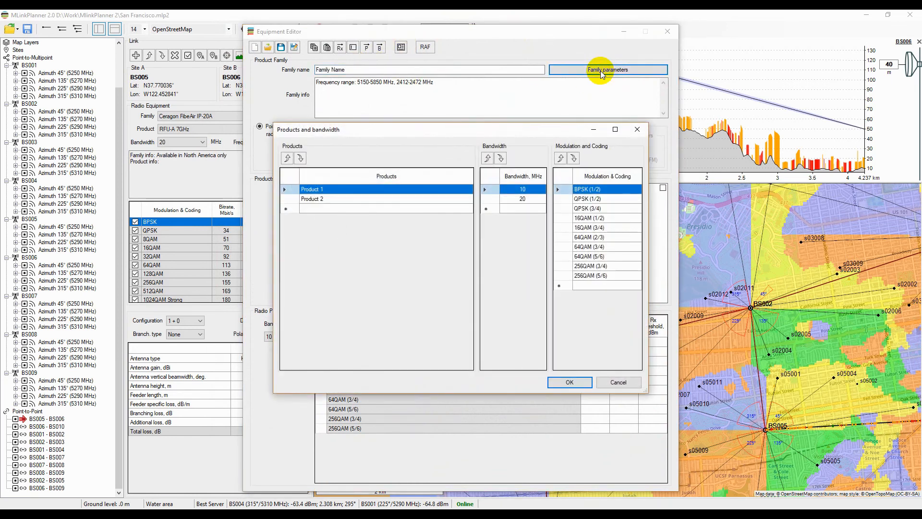
left_click(640, 133)
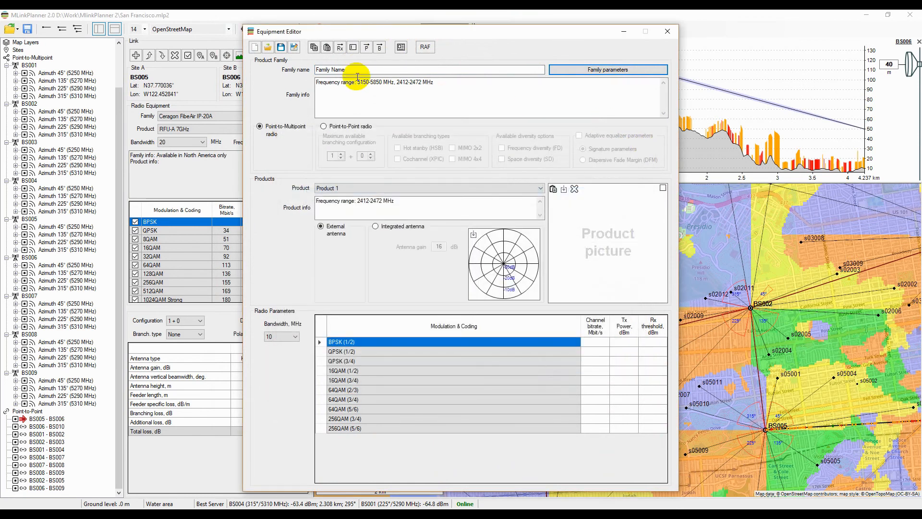
left_click(272, 53)
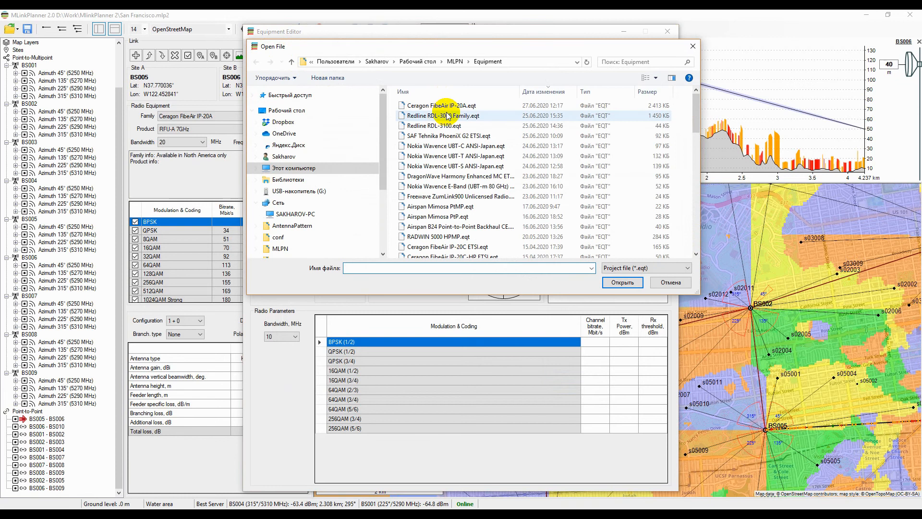
double_click(468, 115)
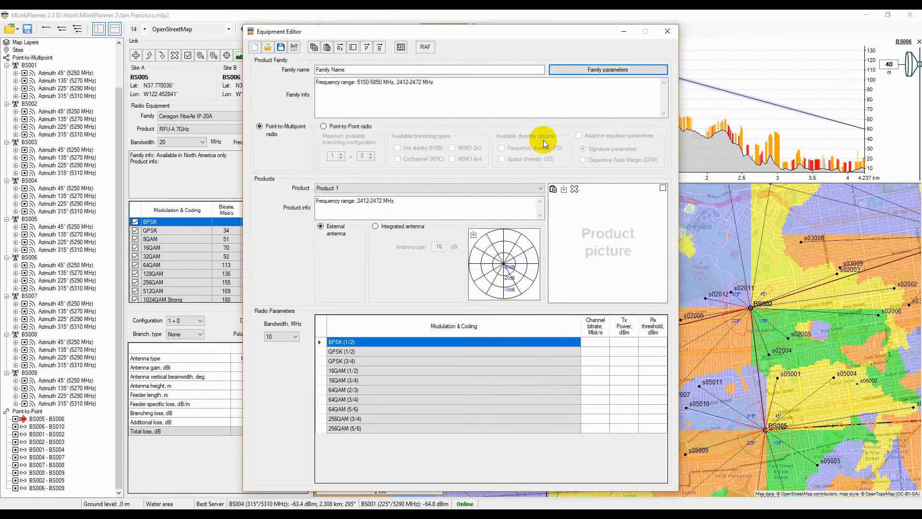
- Examine the products, bandwidths and modulation and coding schemes defined in the Redline RDL-3000 family's parameters
left_click(595, 69)
mouse_move(468, 197)
left_mouse_down()
mouse_move(468, 346)
mouse_move(466, 192)
left_mouse_up()
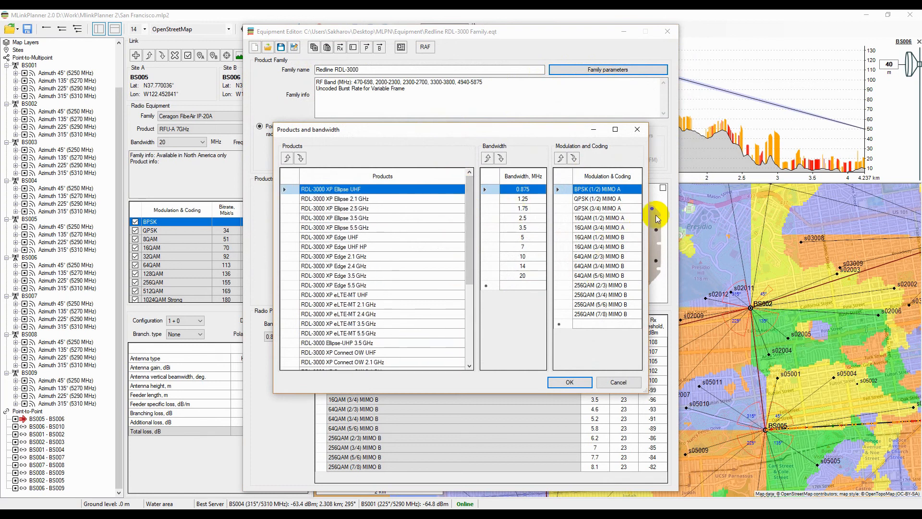
left_click(575, 384)
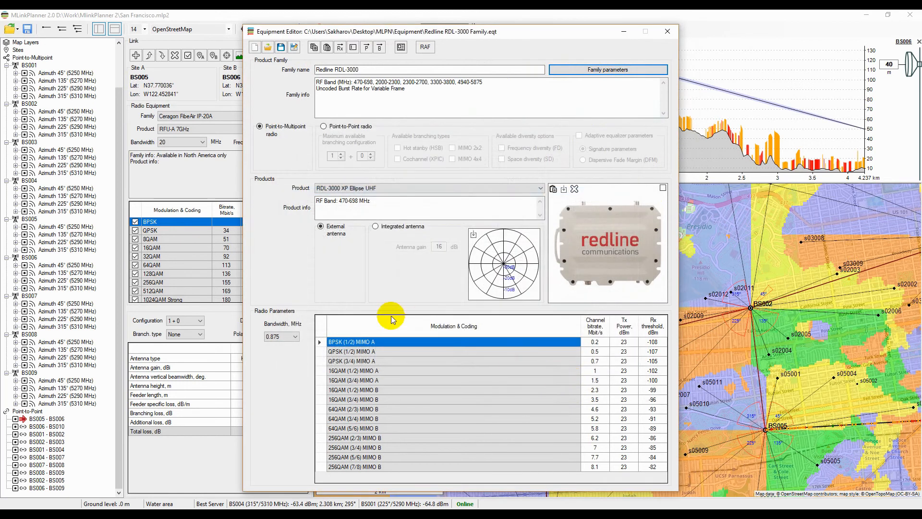
- Look through the Redline family's available products and channel bandwidths, keeping RDL-3000 XP Ellipse UHF at 0.875 MHz
left_click(280, 337)
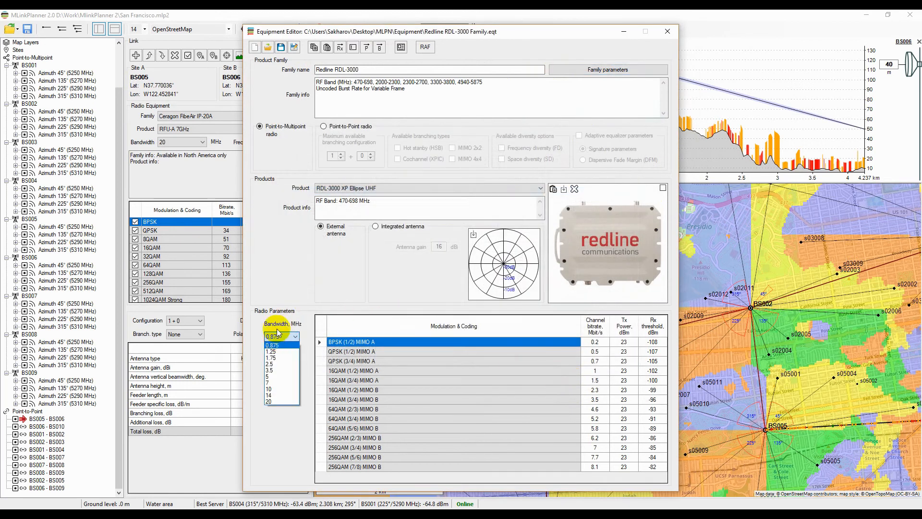
left_click(376, 189)
left_click(376, 189)
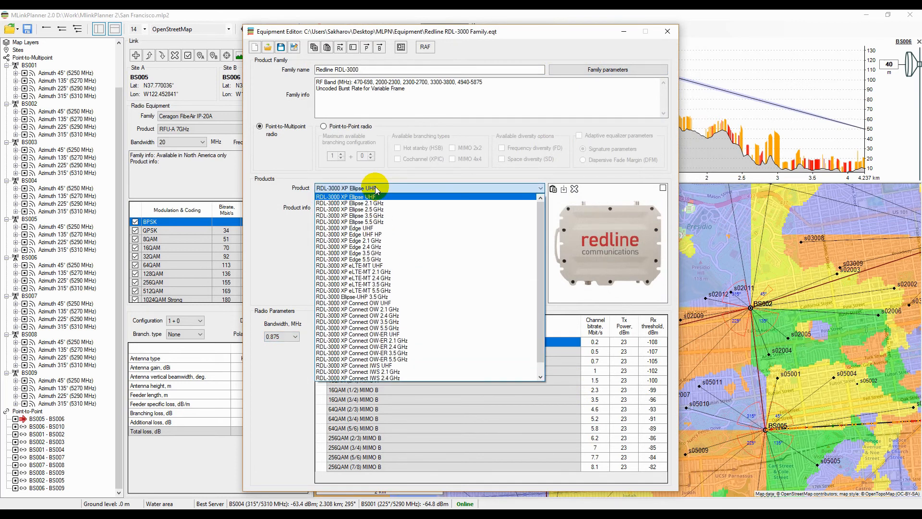
left_click(286, 230)
left_click(283, 336)
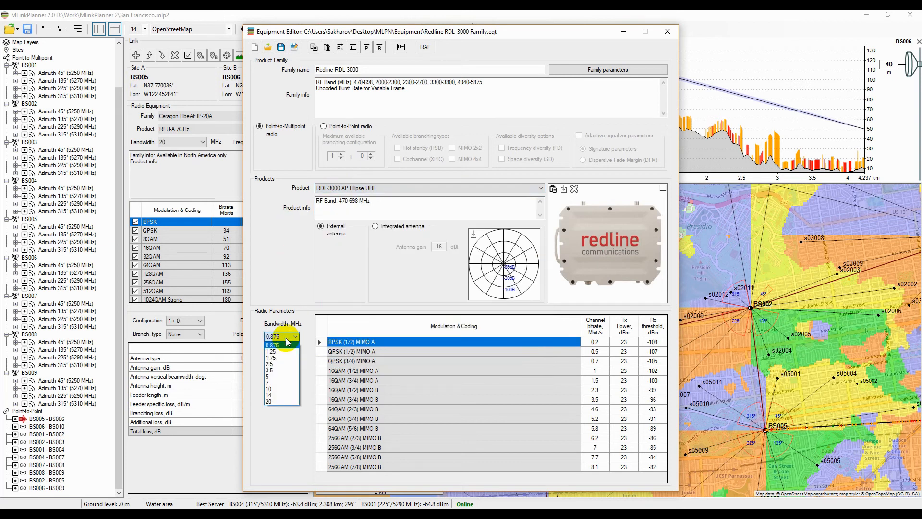
left_click(276, 344)
- Try the Point-to-Point radio type on the Redline family, discard the change, and open Ceragon FibeAir IP-20A RFU-E.eqt
left_click(331, 126)
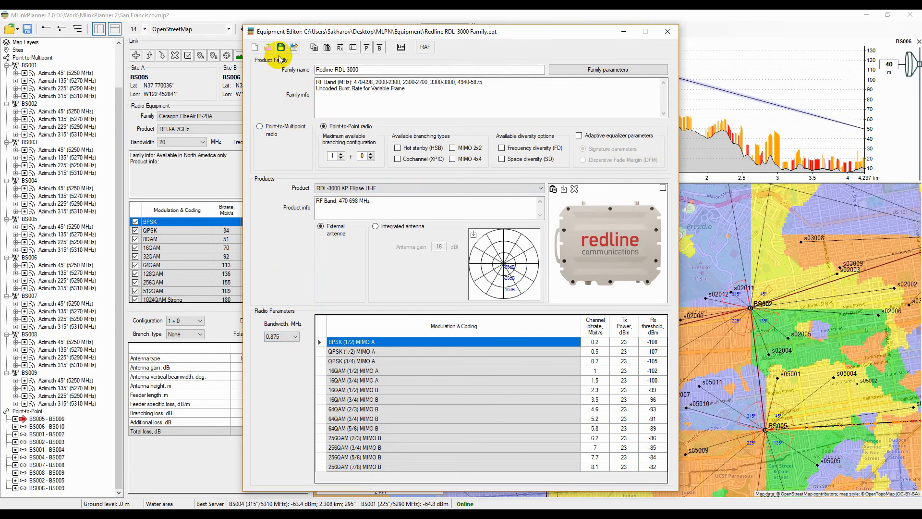
left_click(267, 47)
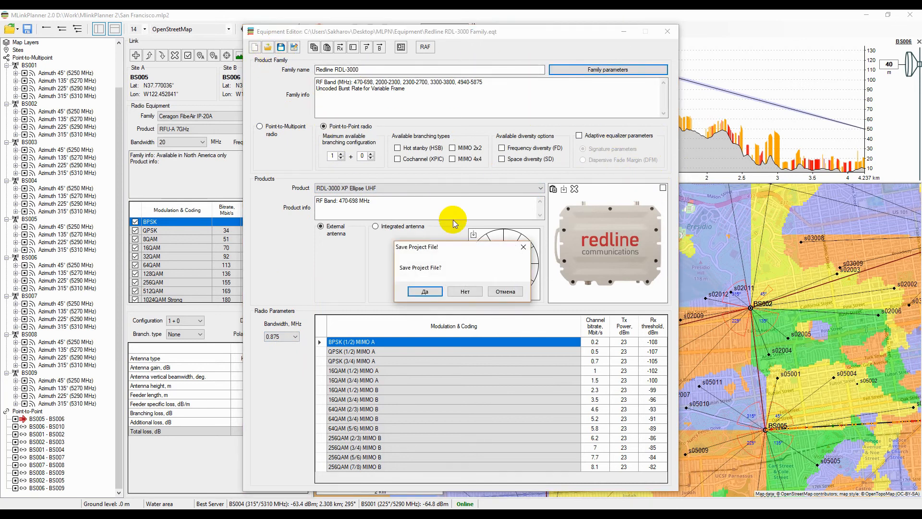
left_click(457, 294)
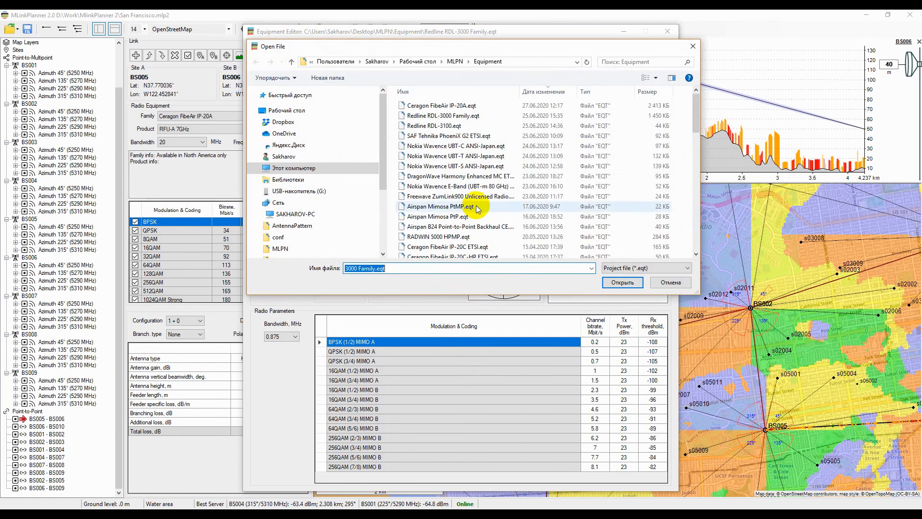
scroll(477, 208, "down", 3)
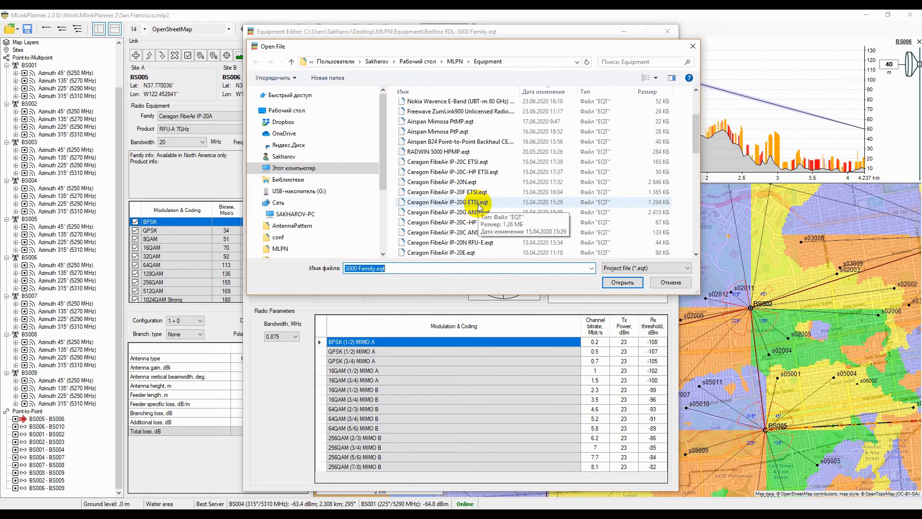
scroll(477, 208, "down", 1)
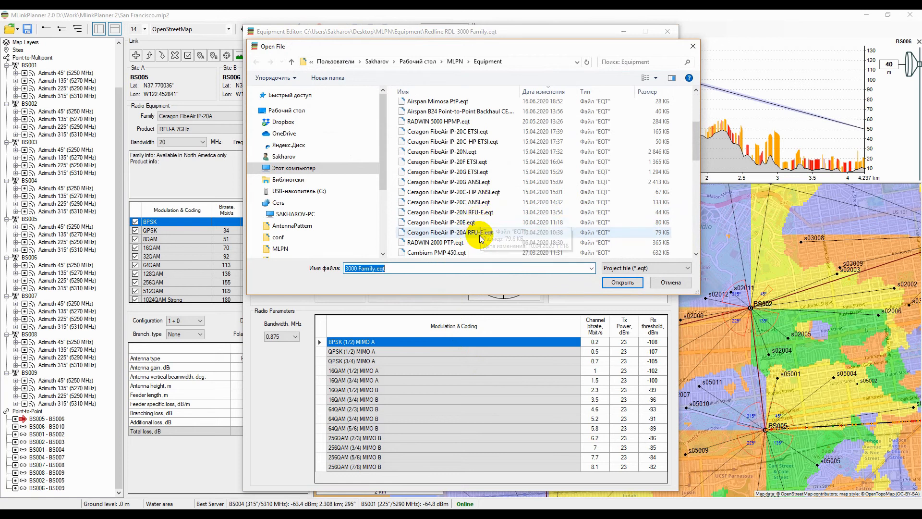
double_click(479, 232)
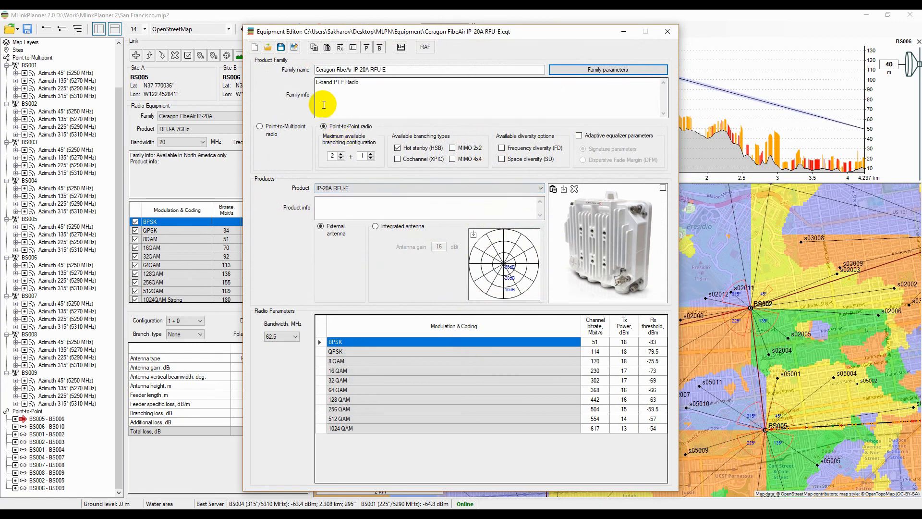
- Check the IP-20A RFU-E family's product list and view the SAF Tehnika PhoeniX G2 ETSI.eqt equipment file
left_click(399, 189)
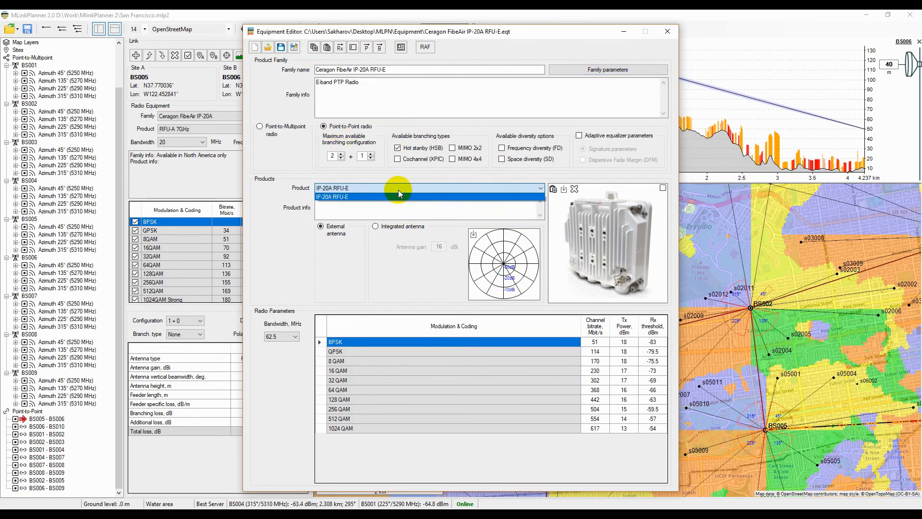
left_click(398, 190)
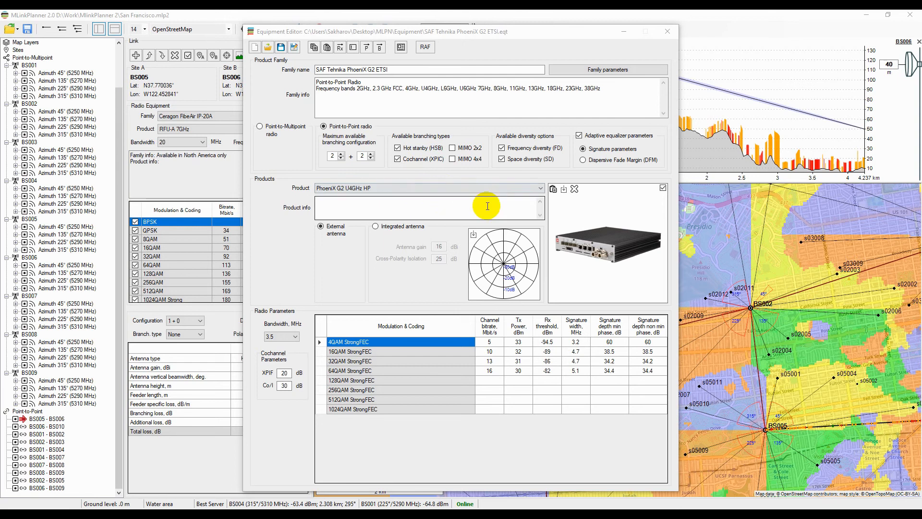
left_click(406, 220)
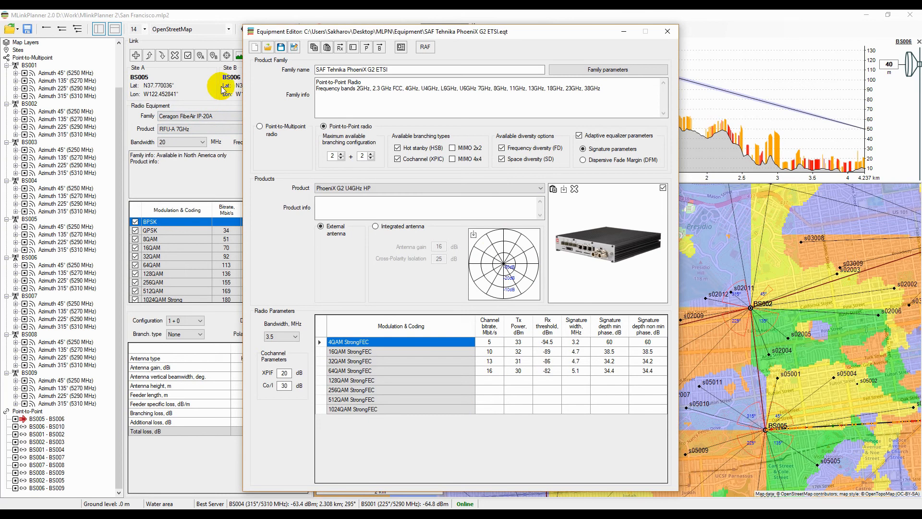
- Open Redline RDL-3000 Family.eqt without saving the current family and show the RDL-3000 XP eLTE-MT 5.5 GHz product
left_click(272, 50)
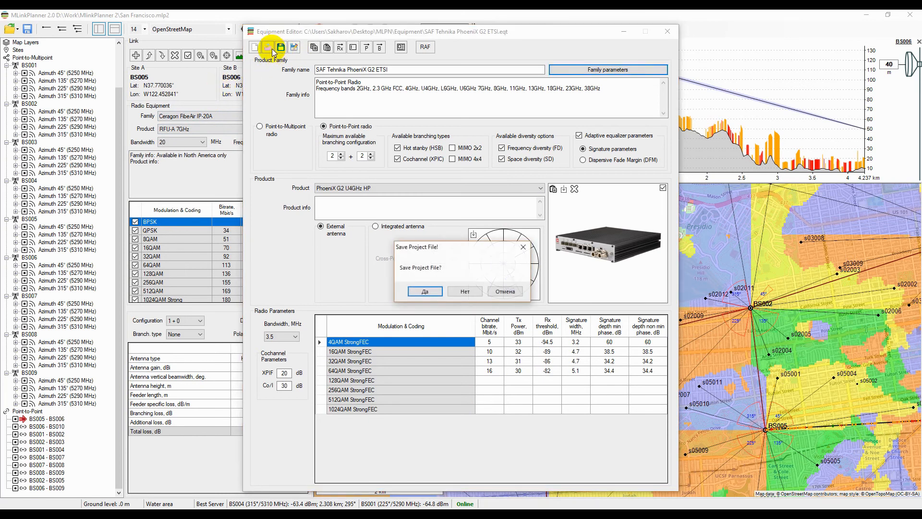
left_click(466, 291)
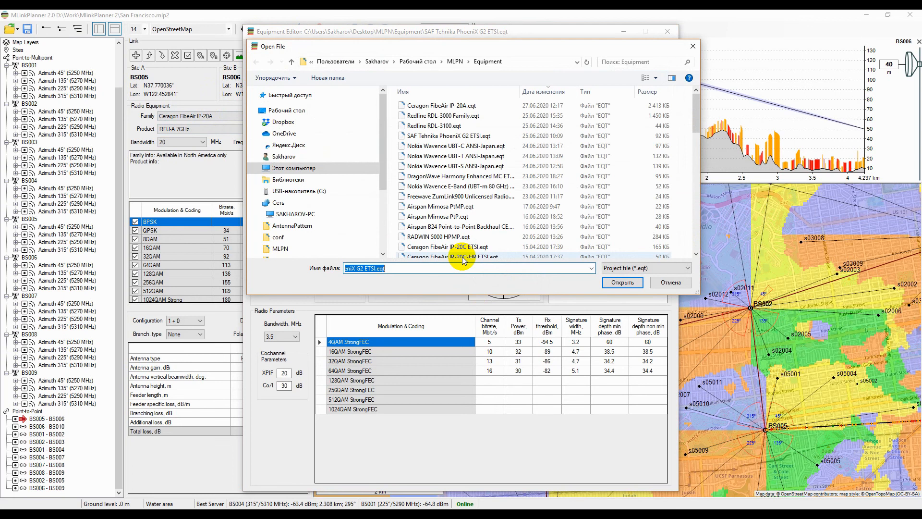
double_click(462, 115)
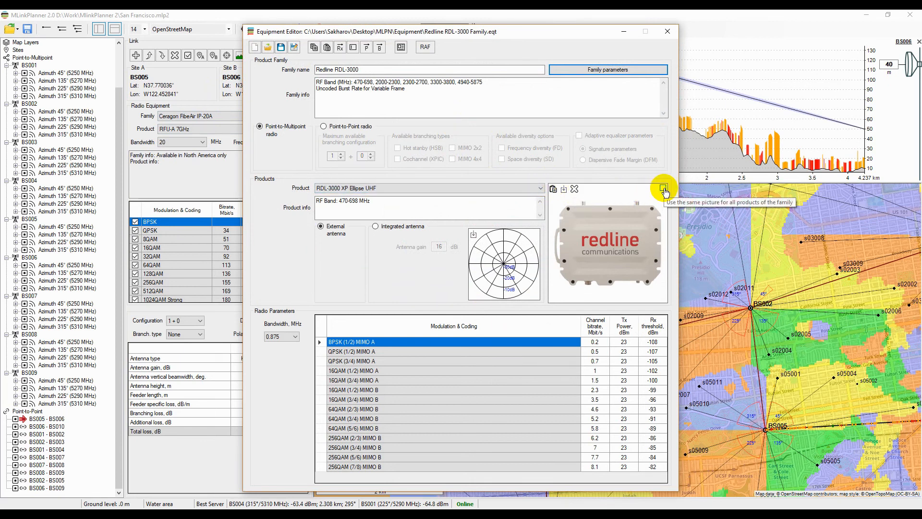
left_click(433, 188)
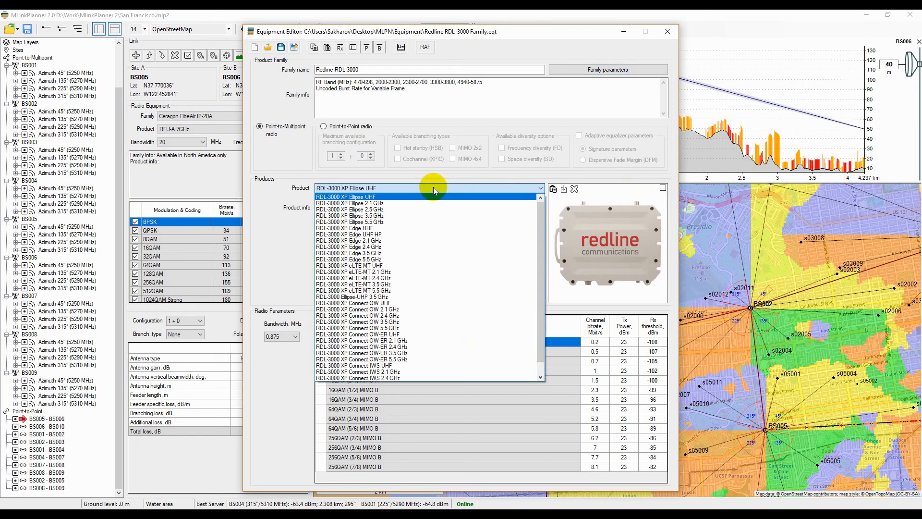
scroll(444, 258, "down", 2)
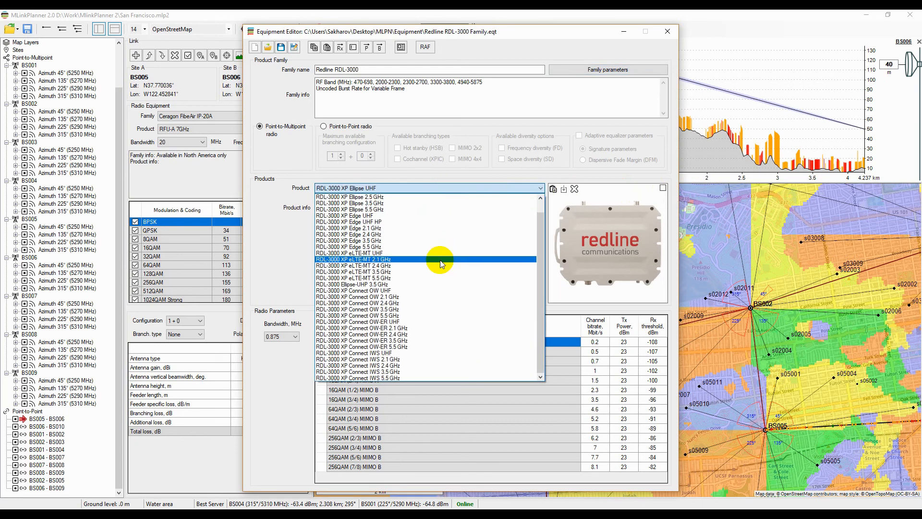
left_click(411, 277)
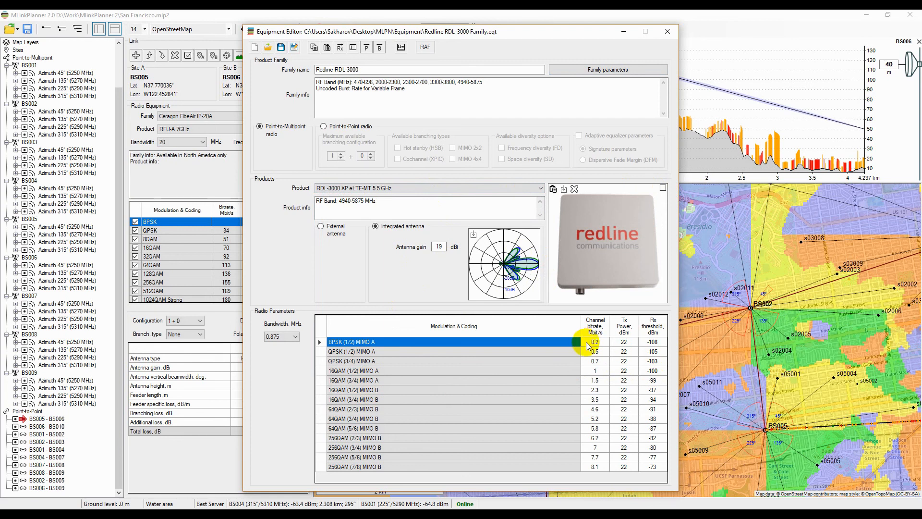
- Review the channel bitrates and Rx thresholds of the RDL-3000 XP eLTE-MT 5.5 GHz product across its modulations
left_click_drag(595, 342, 595, 457)
left_click_drag(643, 341, 655, 452)
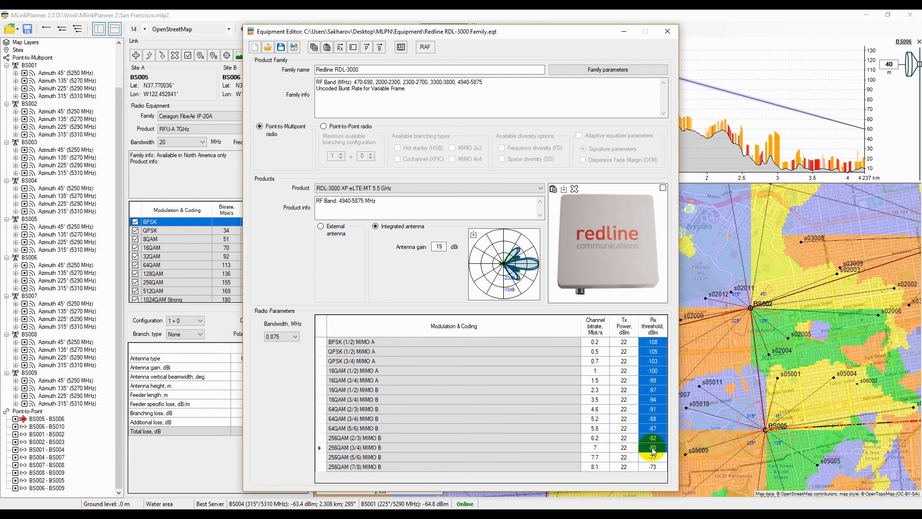
left_click(595, 371)
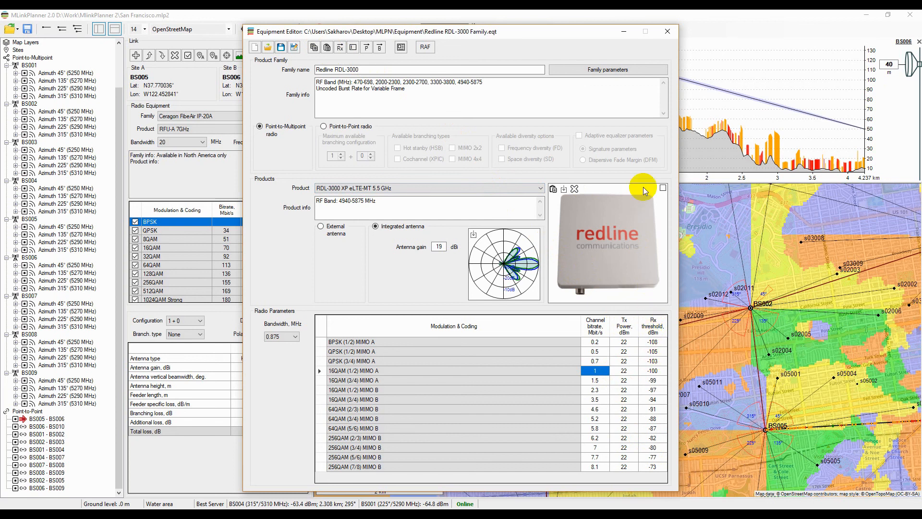
- Open Ceragon FibeAir IP-20A.eqt and inspect the dispersive fade margin values of the RFU-C 6GHz product
left_click(270, 49)
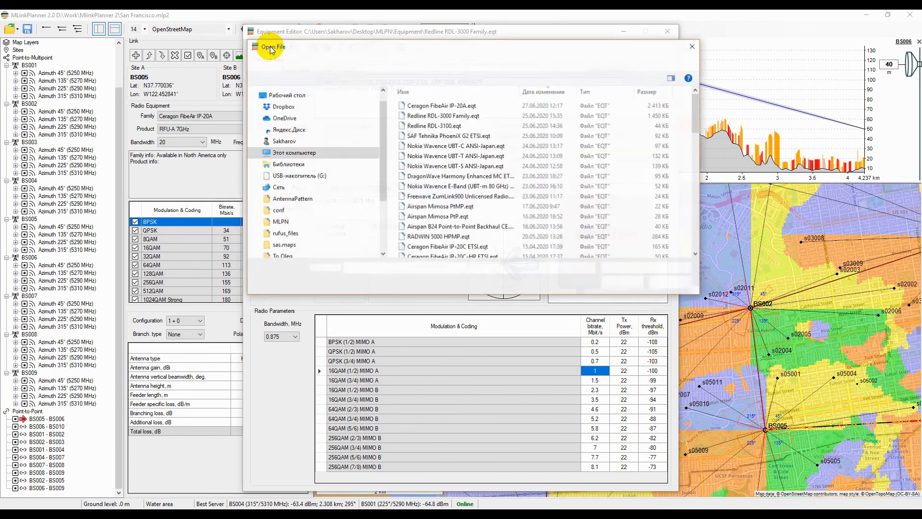
double_click(440, 107)
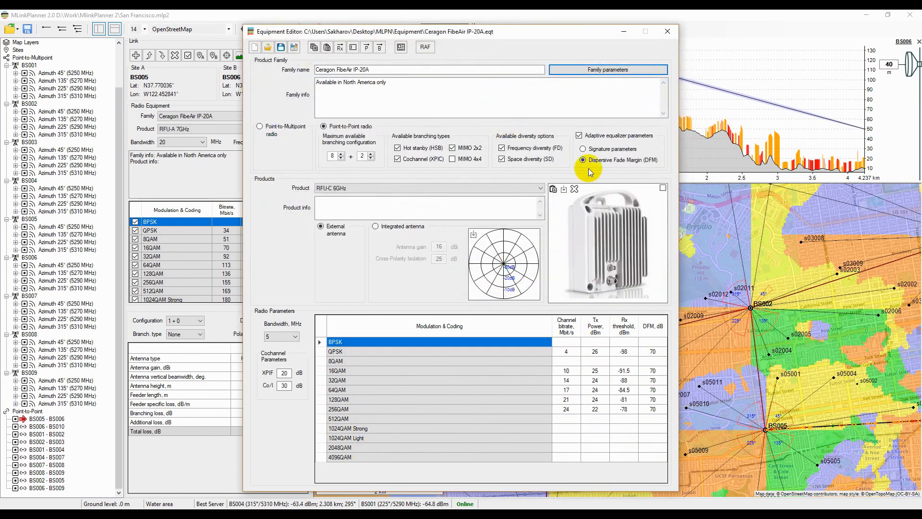
left_click(654, 352)
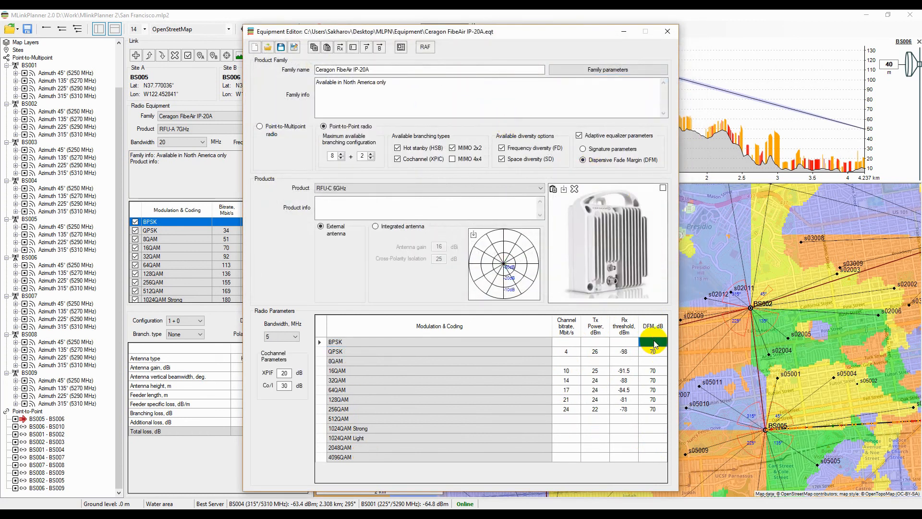
left_click(653, 370)
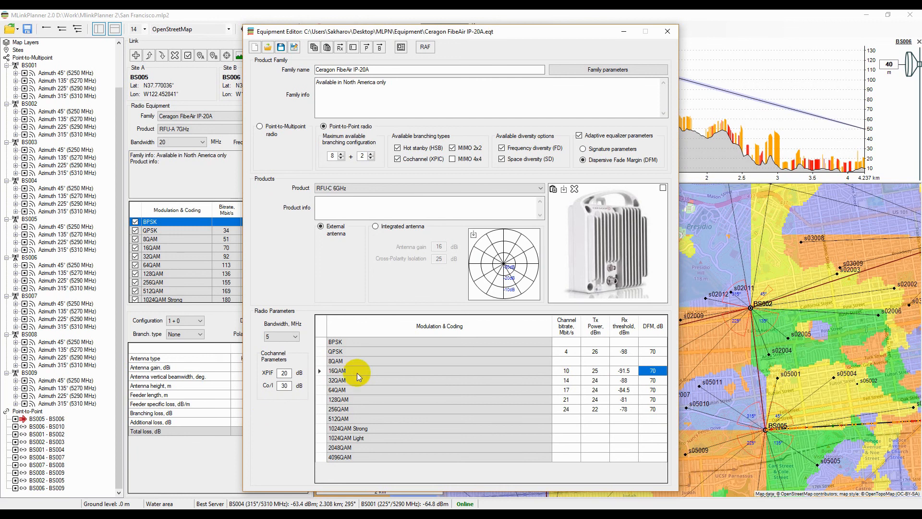
- Compare the RFU-C 6GHz radio parameters across bandwidths such as 20, 50 and 10 MHz, returning to 5 MHz
scroll(278, 337, "down", 1)
scroll(279, 341, "down", 1)
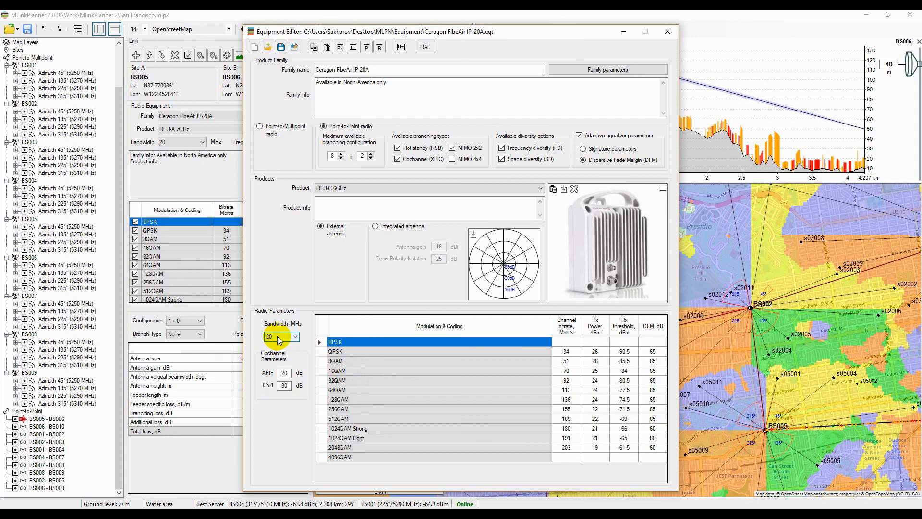
scroll(279, 340, "down", 1)
scroll(280, 340, "down", 3)
scroll(282, 340, "up", 5)
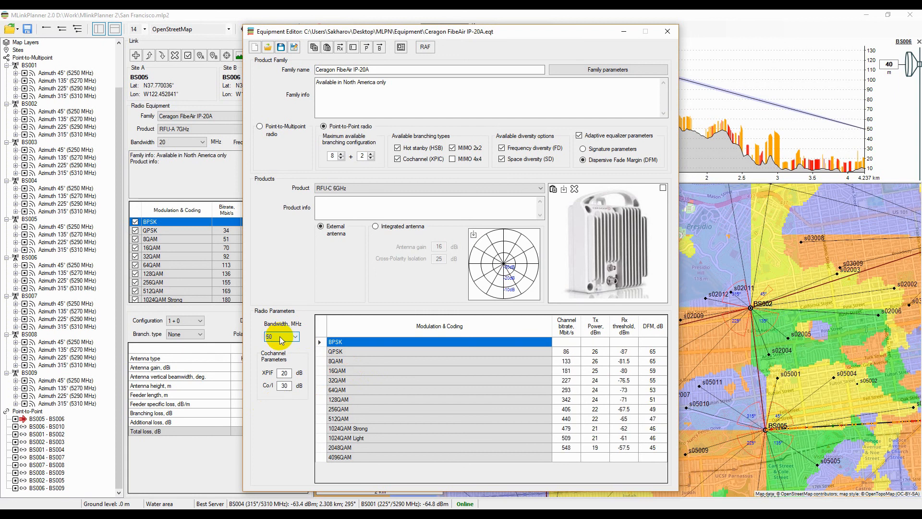
scroll(282, 339, "up", 4)
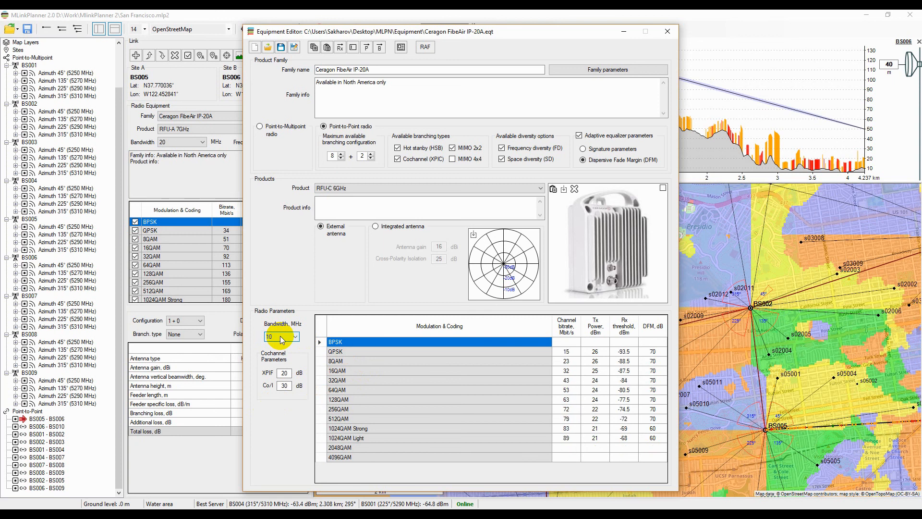
left_click_drag(566, 360, 624, 399)
left_click(624, 379)
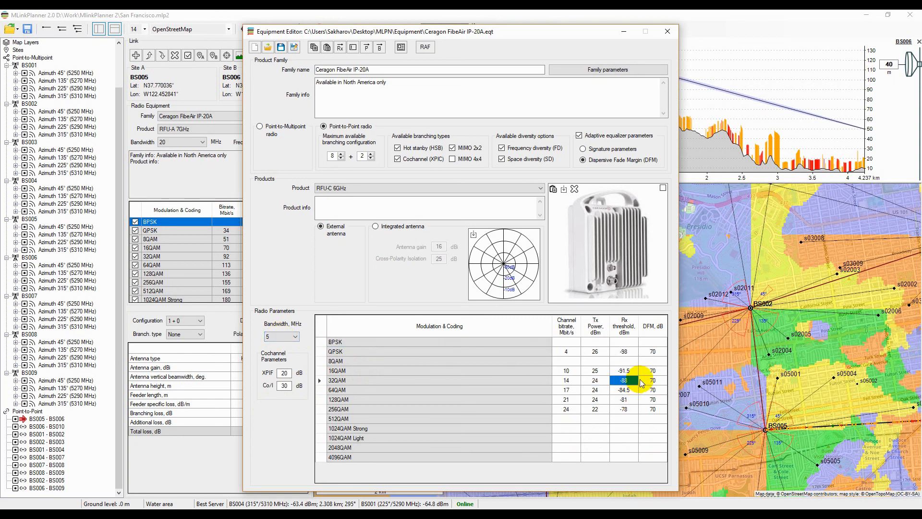
left_click(624, 422)
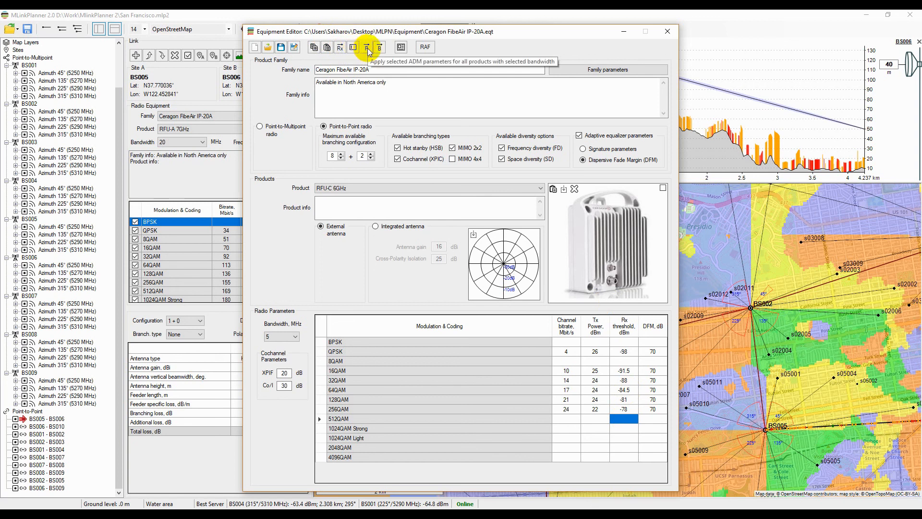
- View the datasheet of the Ceragon RFU-C 6GHz product, then close it and the Equipment Editor
left_click(398, 44)
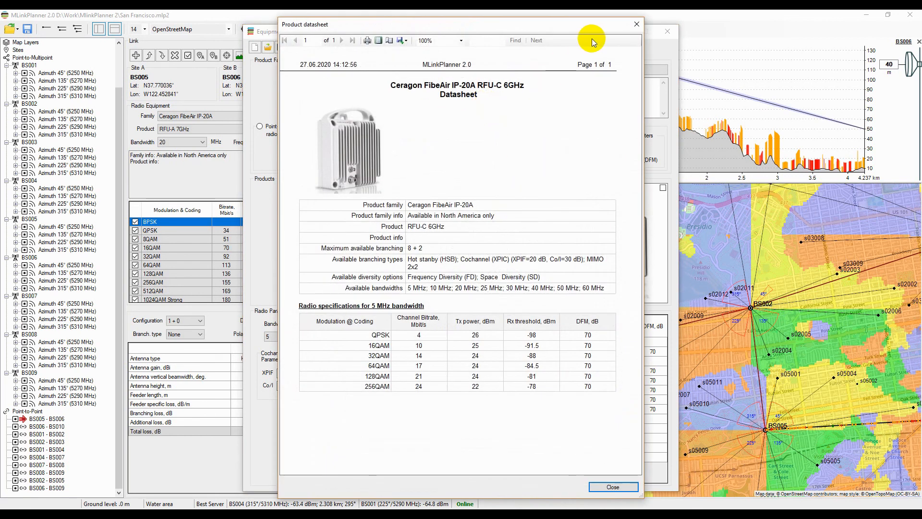
left_click(636, 25)
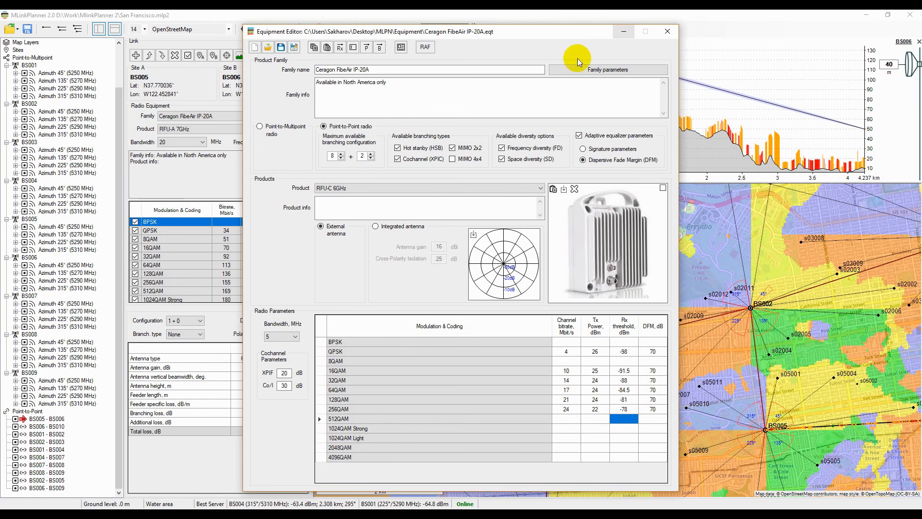
left_click(670, 31)
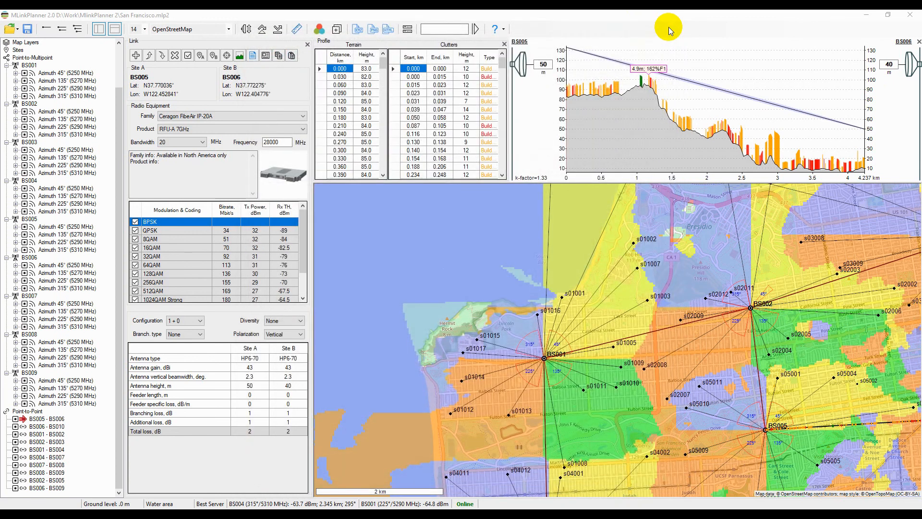
- Open the project's Settings and select Metric for the distance and height units
left_click_drag(120, 109, 120, 69)
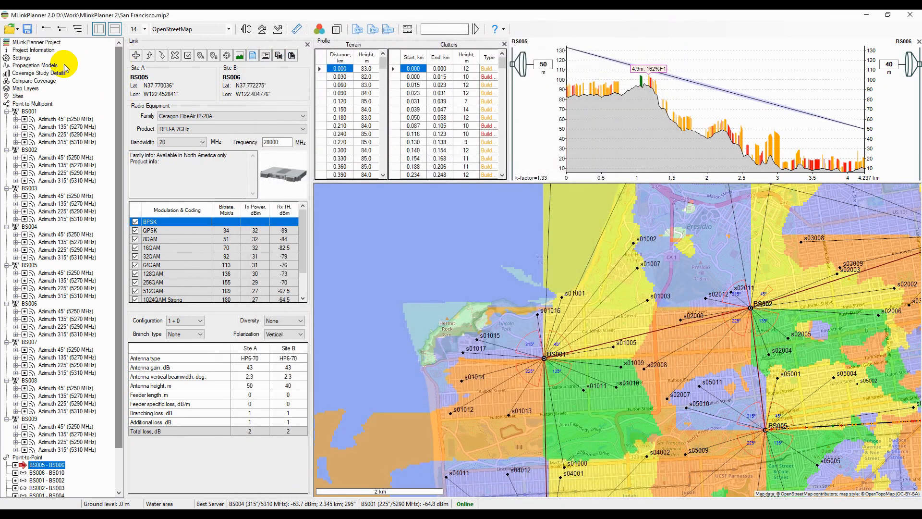
left_click(21, 58)
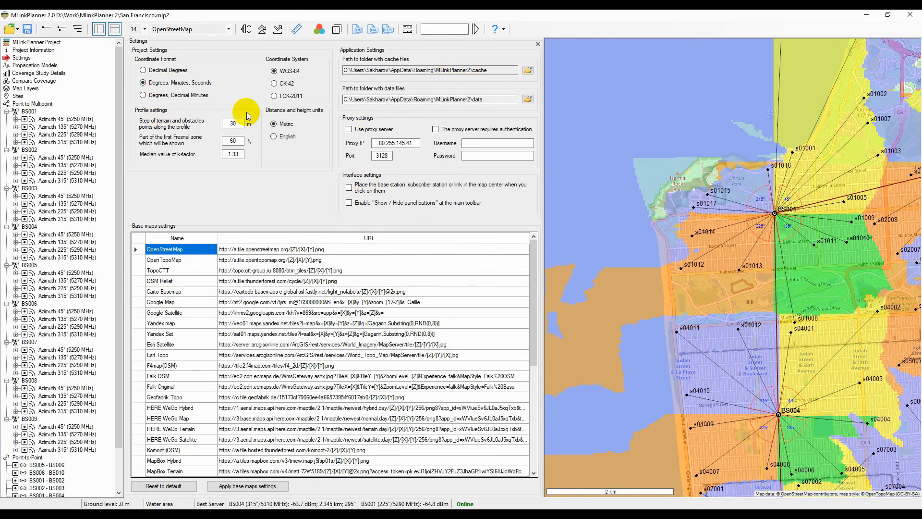
left_click(281, 123)
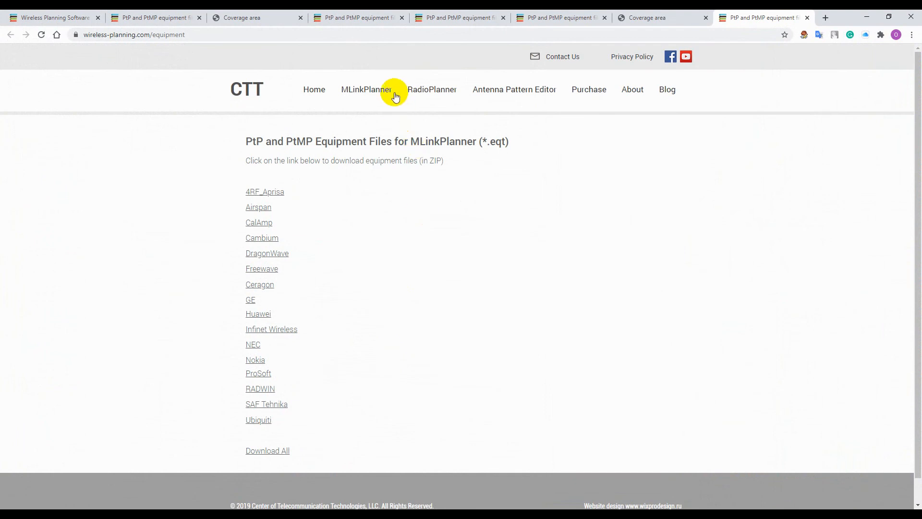
- Switch to the browser and go from the equipment files page to the CTT website's home page
left_click(226, 86)
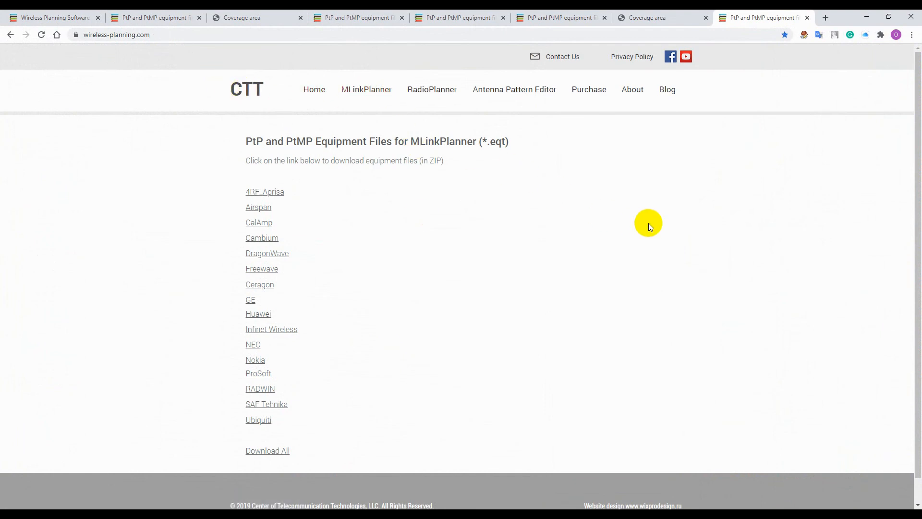